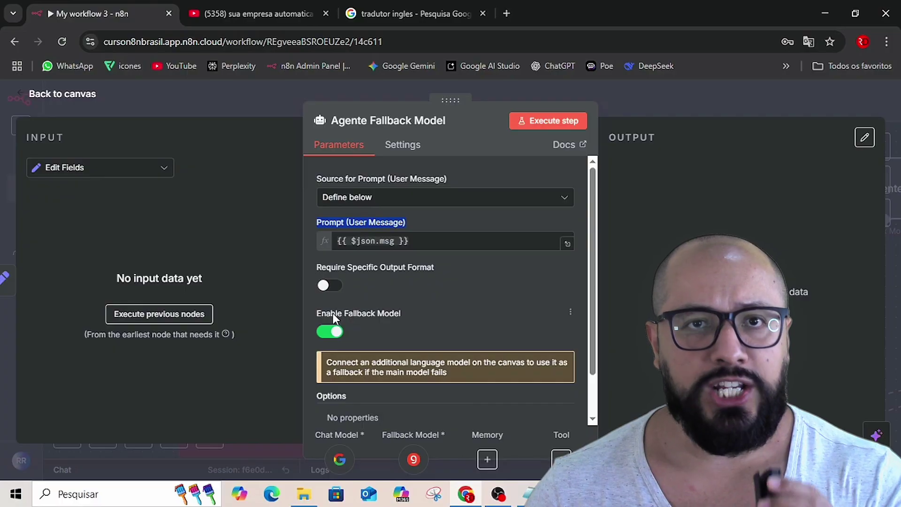
- Close the Agente Fallback Model settings and try spreading out the Gemini and Groq model nodes
key("Escape")
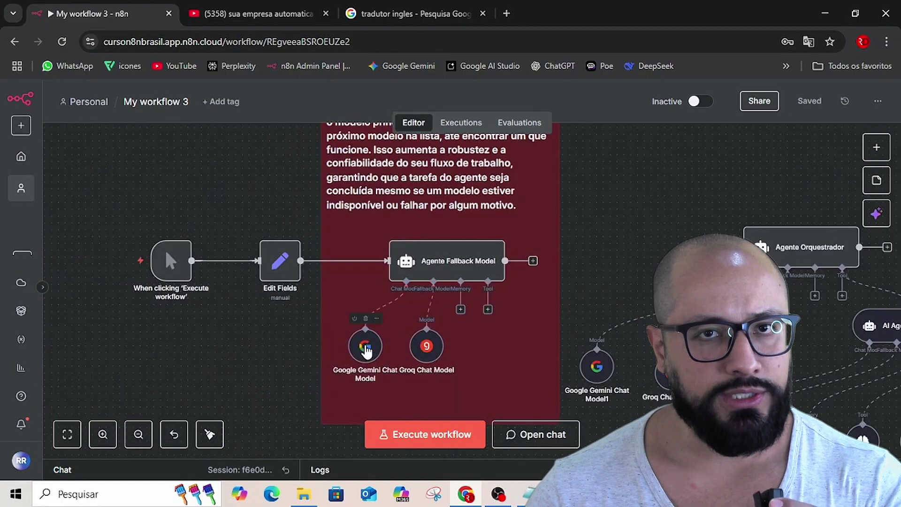
left_click_drag(362, 346, 302, 346)
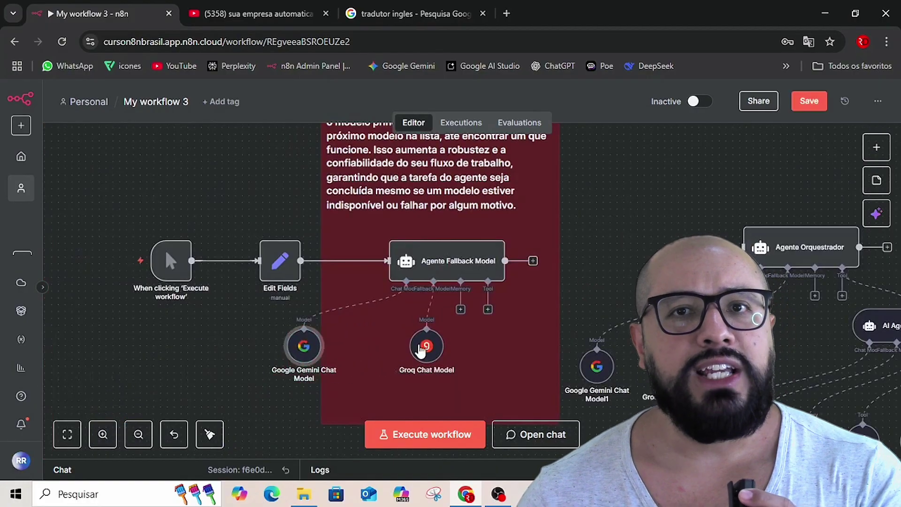
left_click_drag(427, 346, 446, 365)
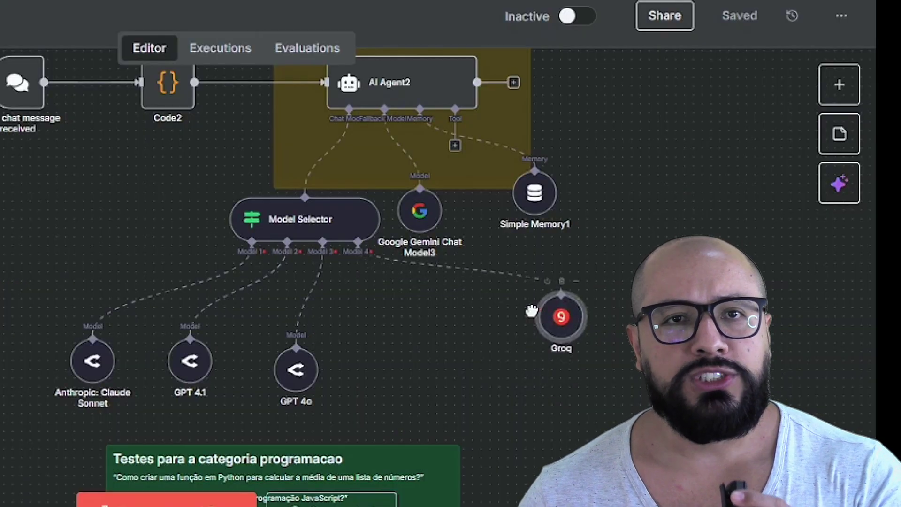
left_click_drag(556, 312, 507, 347)
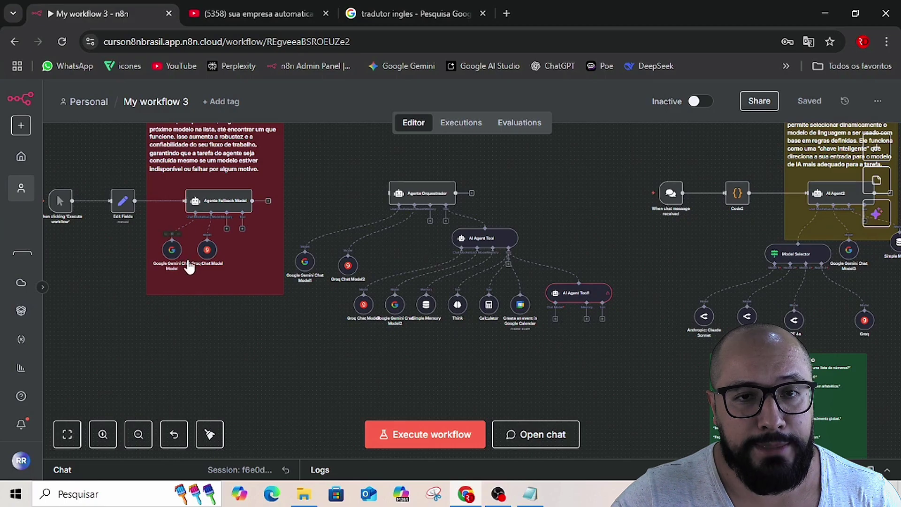
- Rearrange the Google Gemini and Groq chat model nodes beneath Agente Fallback Model
scroll(359, 368, "up", 3)
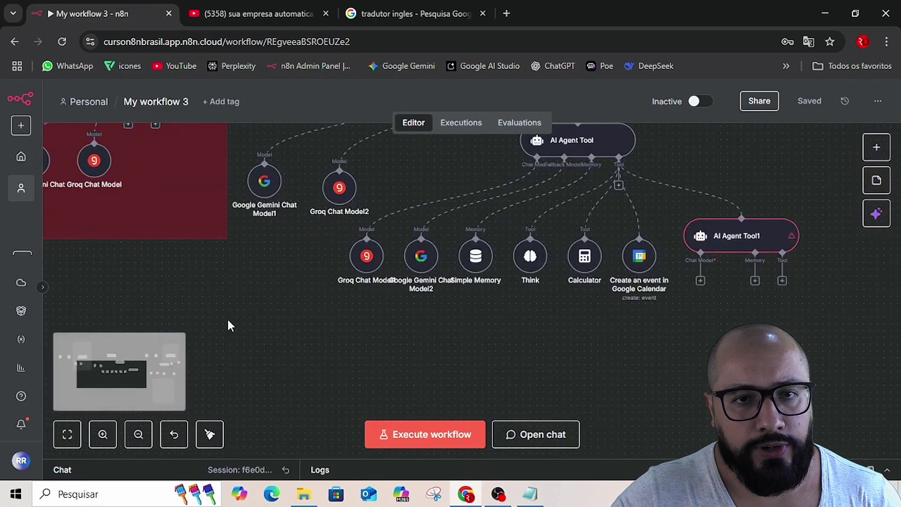
left_click_drag(227, 310, 464, 438)
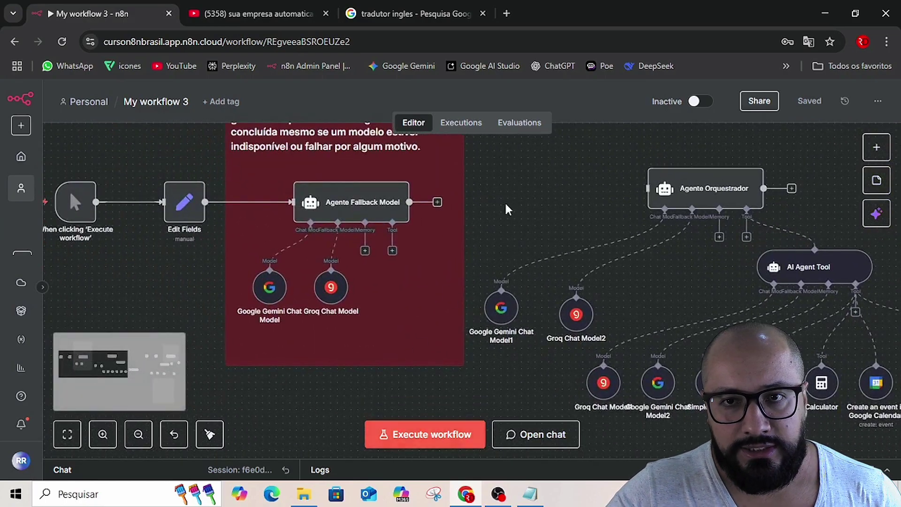
left_click_drag(507, 209, 606, 255)
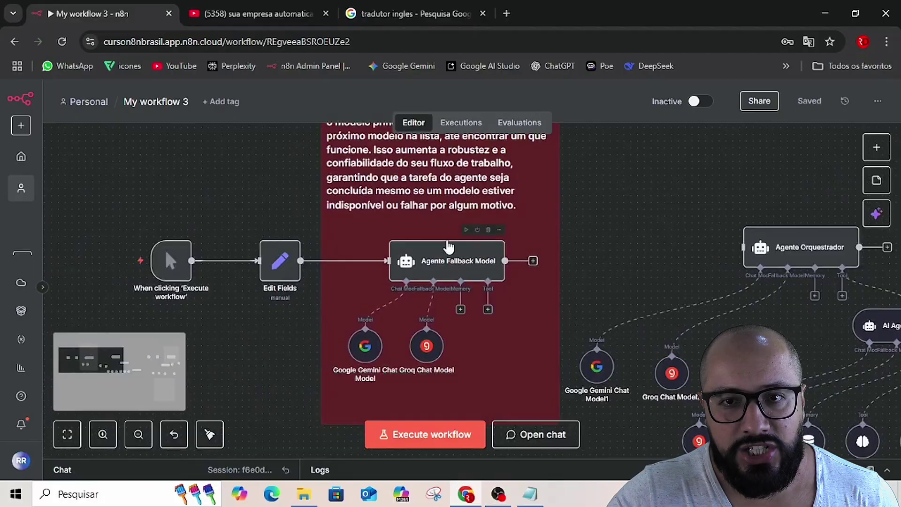
left_click_drag(362, 344, 303, 346)
mouse_move(427, 346)
left_mouse_down()
mouse_move(524, 352)
mouse_move(414, 352)
left_mouse_up()
left_click_drag(300, 348, 348, 348)
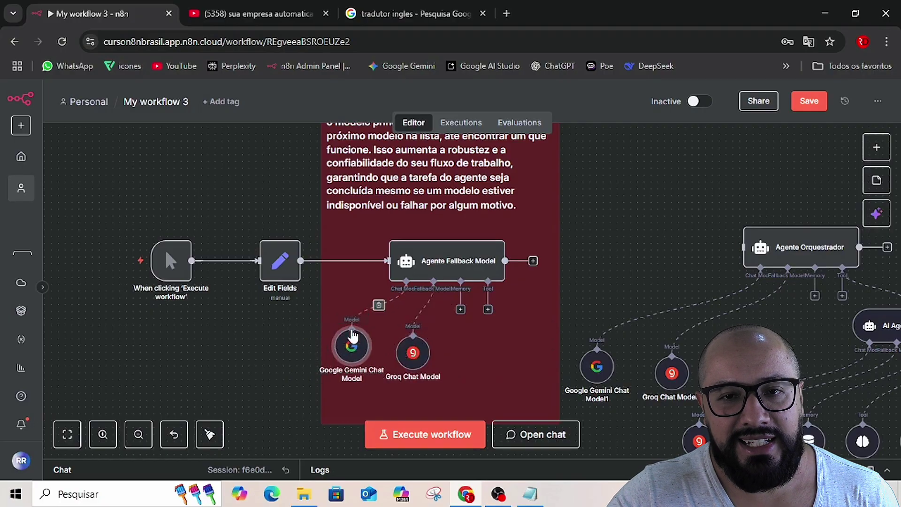
mouse_move(341, 344)
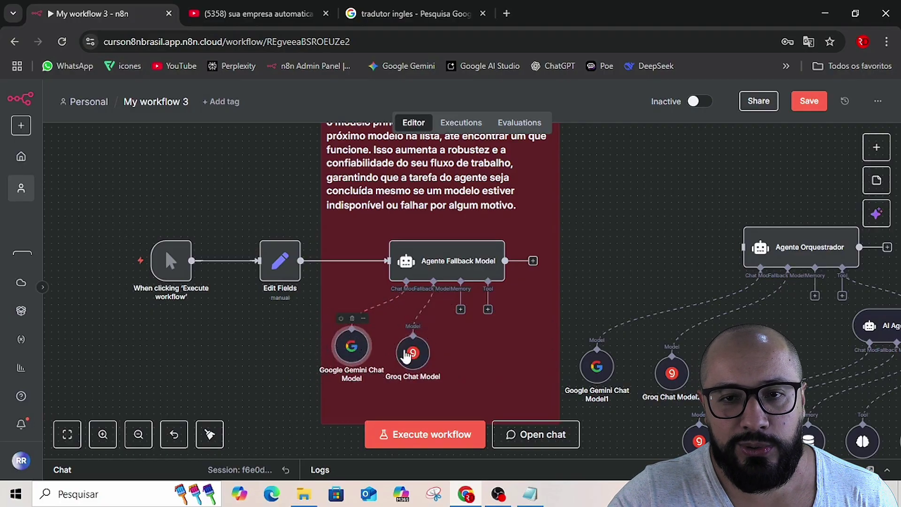
left_click_drag(414, 352, 419, 345)
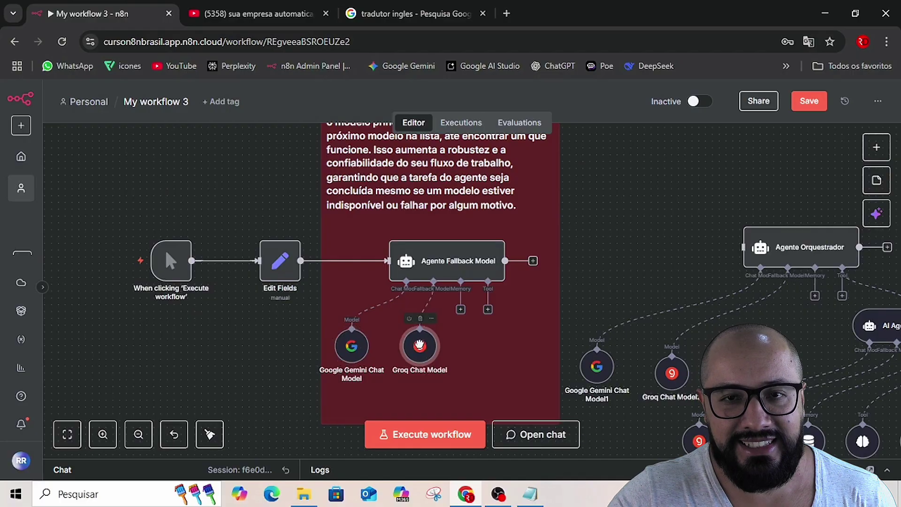
- Read the note explaining Enable Fallback Model, and widen the gap between the agent's Gemini and Groq nodes
scroll(596, 300, "up", 5)
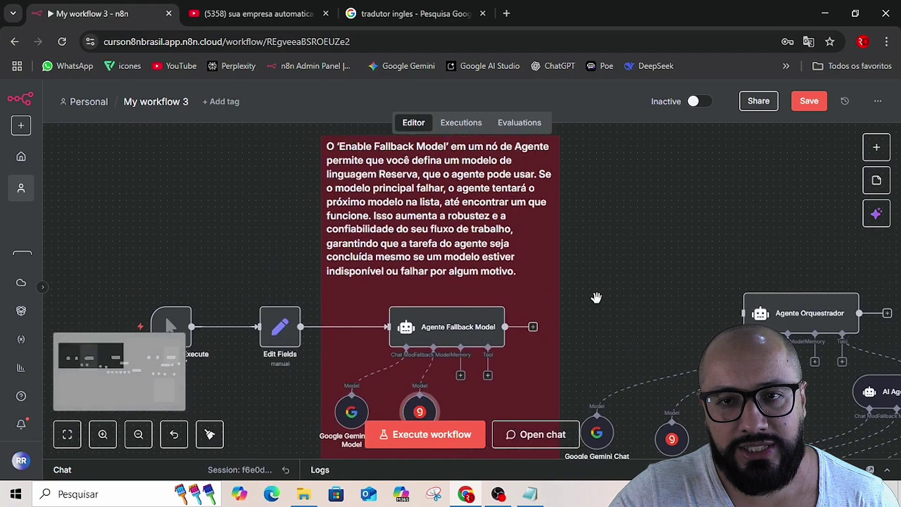
scroll(582, 282, "up", 3)
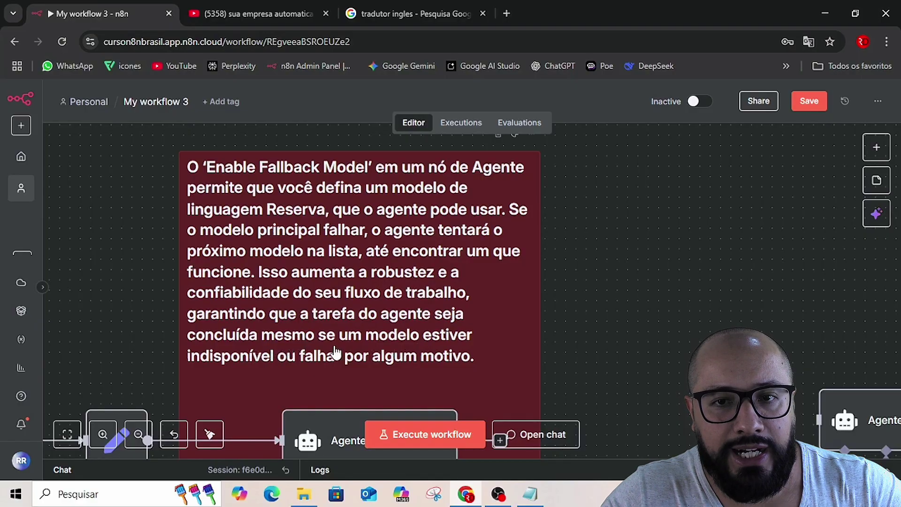
scroll(547, 317, "down", 5)
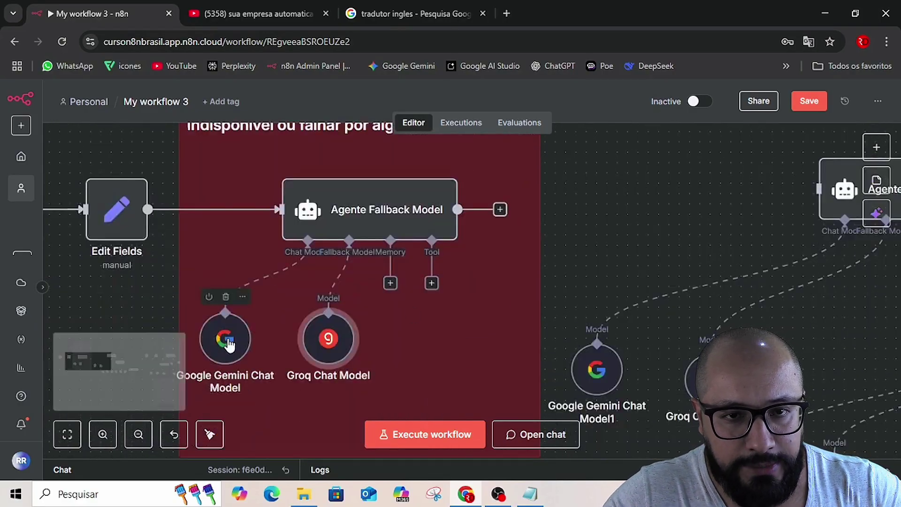
left_click_drag(231, 337, 242, 336)
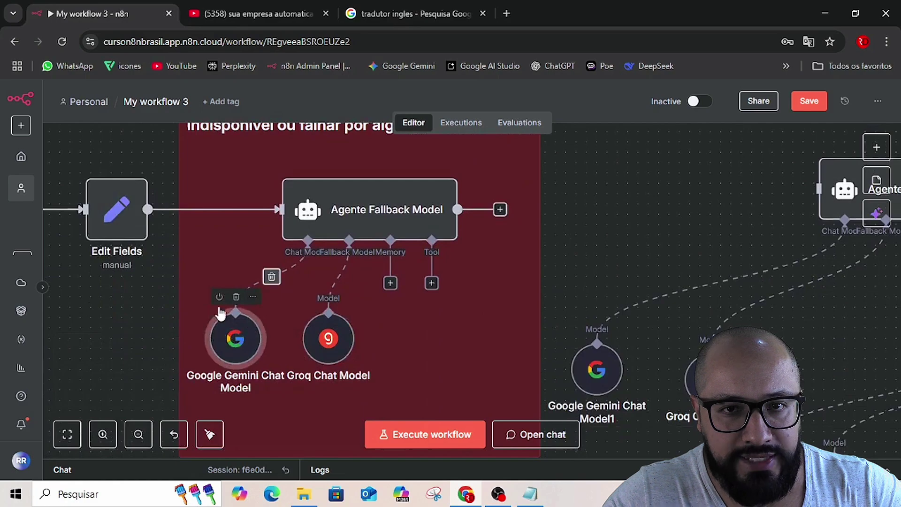
left_click_drag(329, 337, 412, 347)
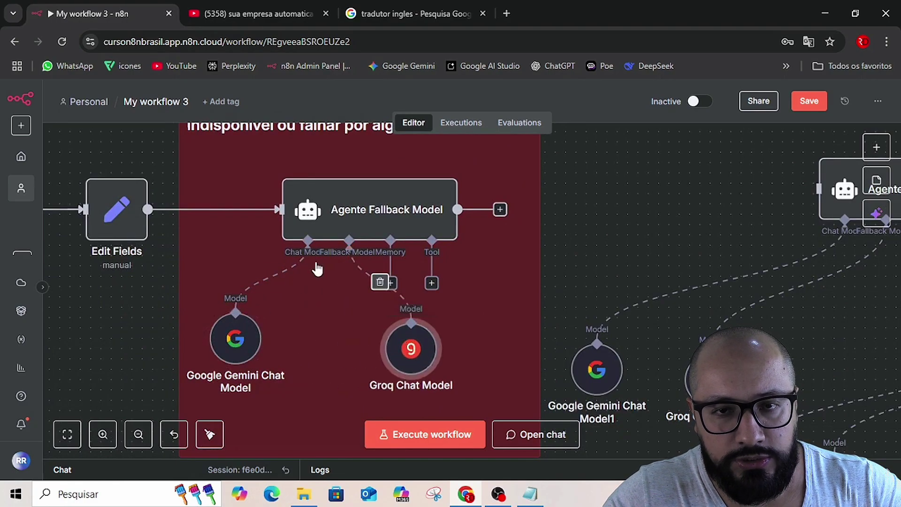
- Turn off Enable Fallback Model in Agente Fallback Model and move the Groq Chat Model node closer to Gemini
double_click(362, 217)
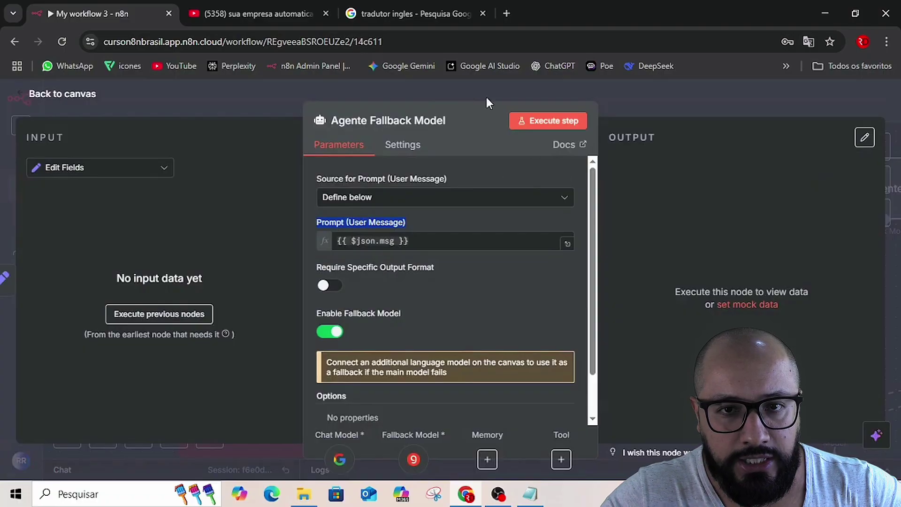
left_click(335, 332)
left_click(649, 105)
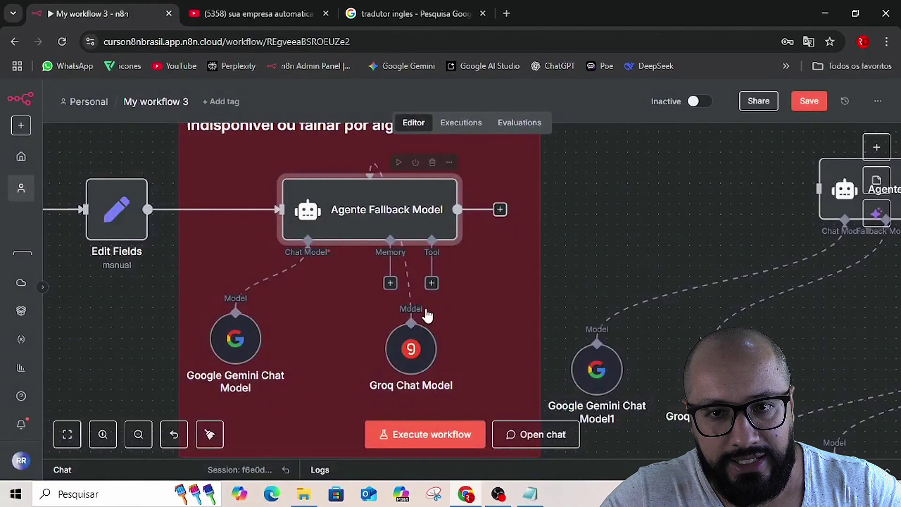
left_click_drag(367, 391, 365, 359)
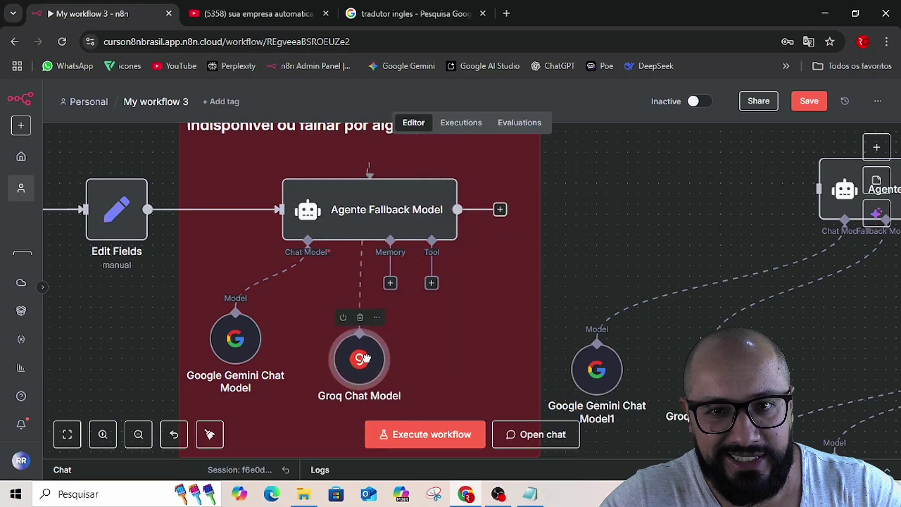
- Turn on Enable Fallback Model in Agente Fallback Model and align the Groq node beneath the fallback connector
double_click(395, 216)
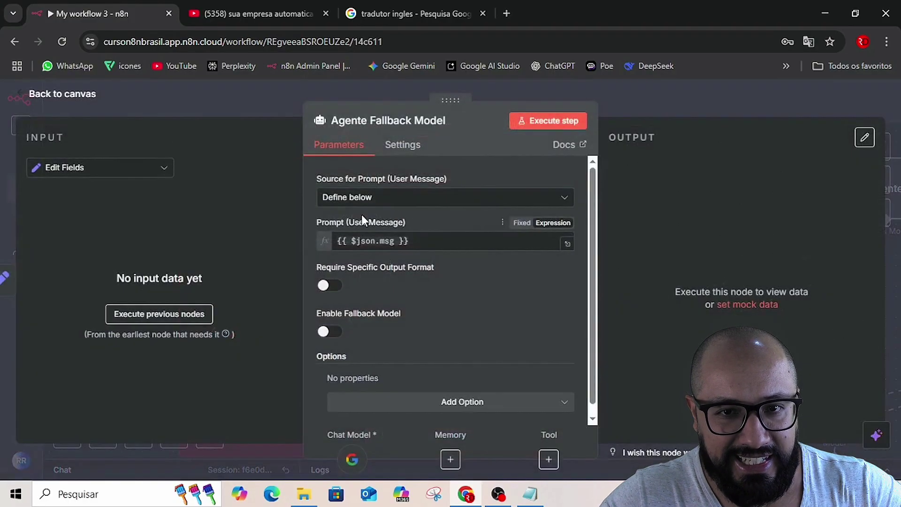
left_click(328, 332)
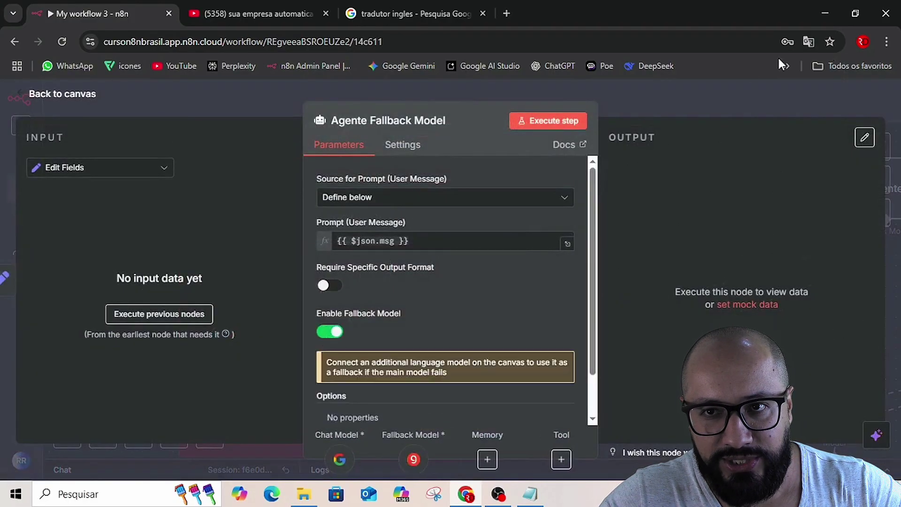
left_click(669, 109)
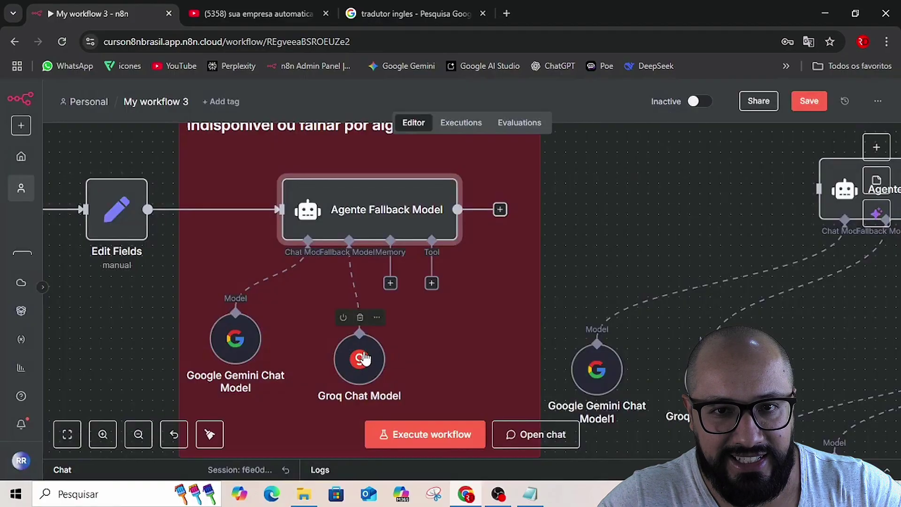
mouse_move(363, 347)
left_mouse_down()
mouse_move(447, 344)
mouse_move(354, 343)
left_mouse_up()
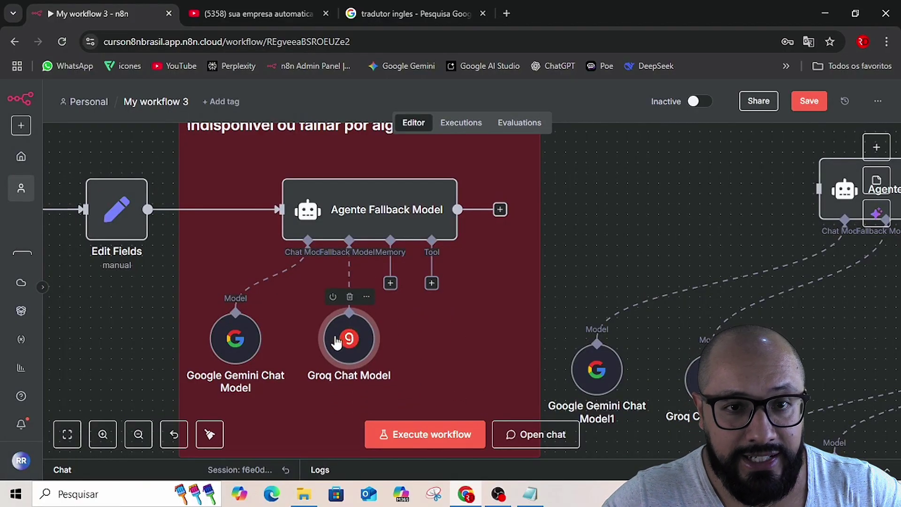
- Check the available credentials of the Google Gemini Chat Model, leaving TESTE selected
double_click(236, 344)
left_click(381, 189)
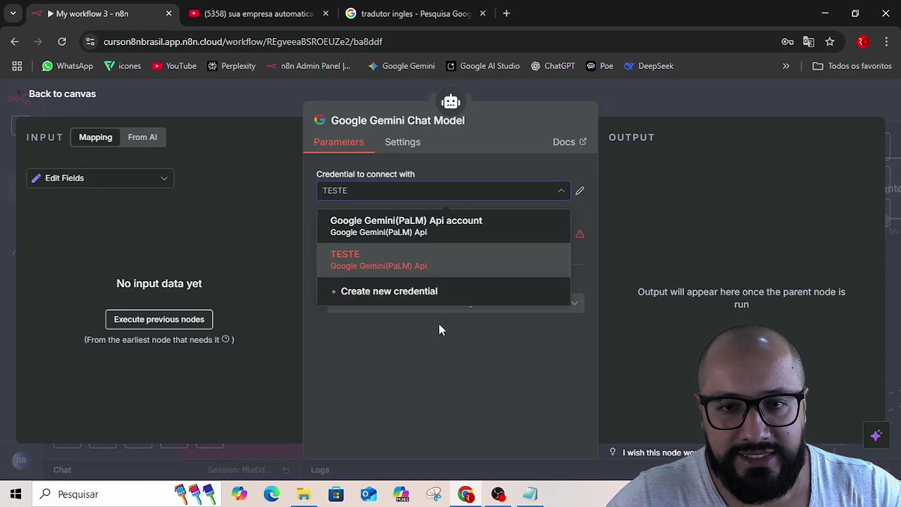
left_click(443, 335)
left_click(680, 104)
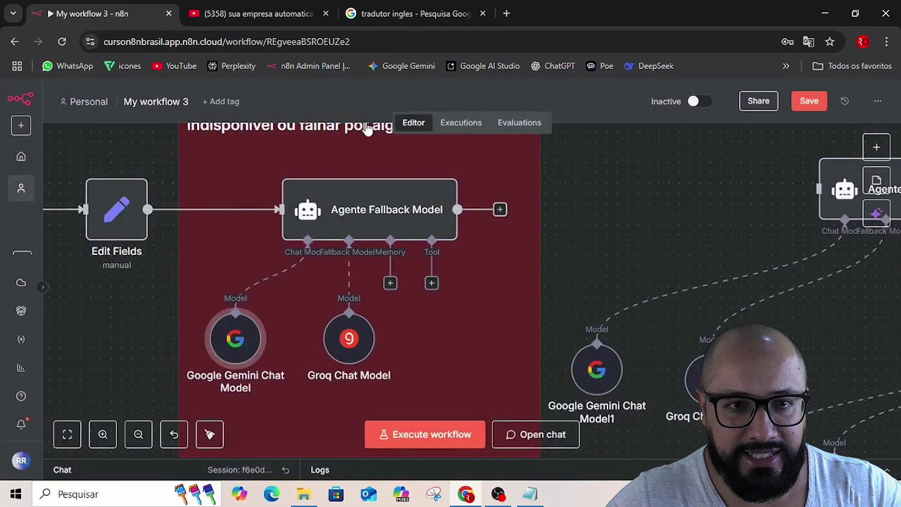
- Execute the workflow and examine the run output of the Google Gemini Chat Model
scroll(404, 361, "down", 3)
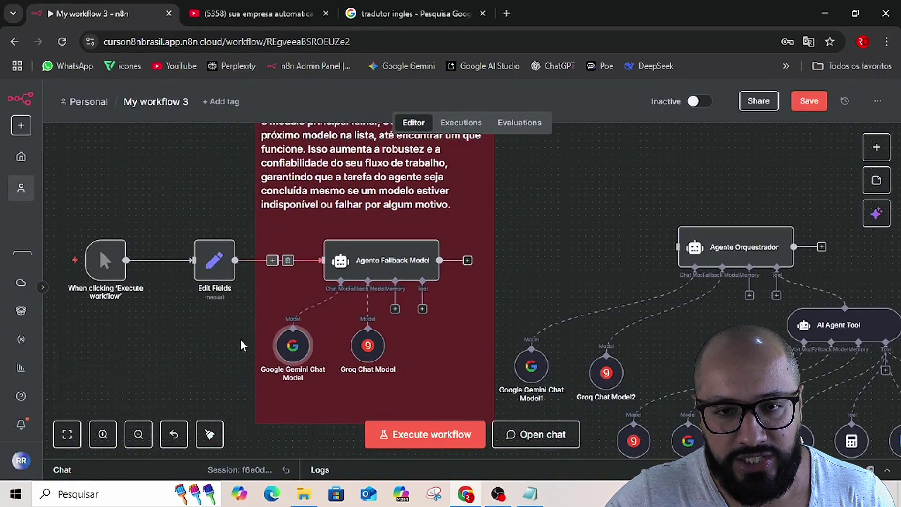
left_click(425, 437)
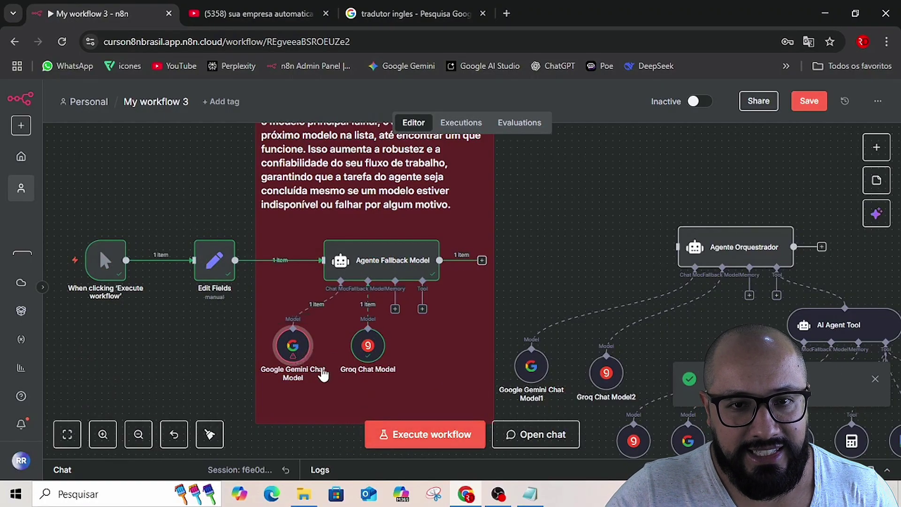
scroll(299, 353, "up", 3)
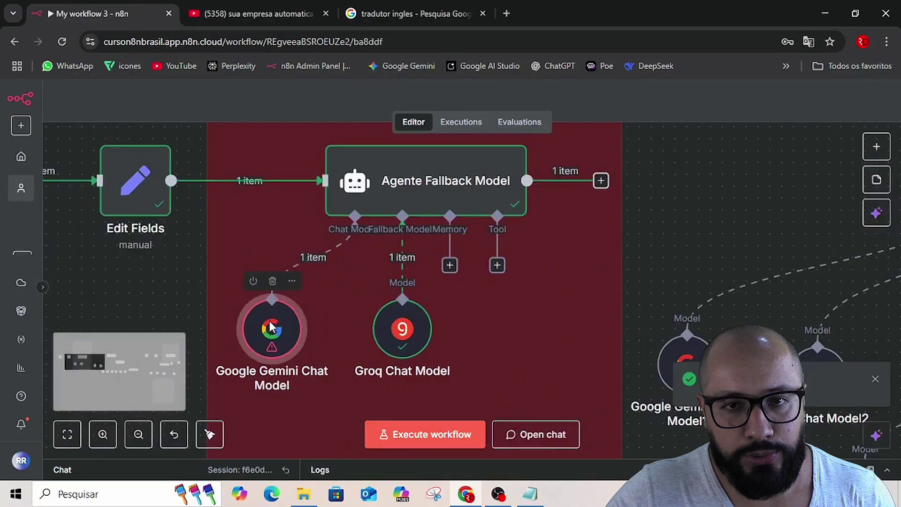
double_click(285, 337)
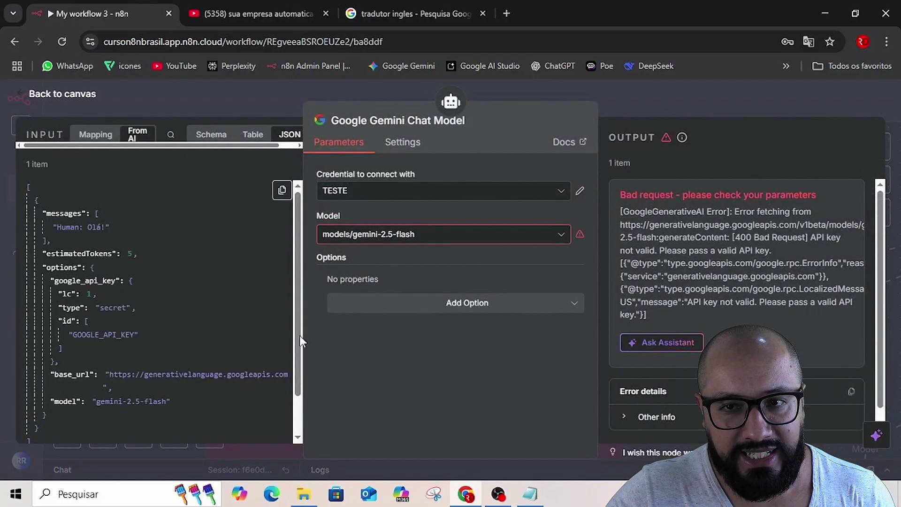
left_click(702, 100)
- Examine the run outputs of the Groq Chat Model and Agente Fallback Model
double_click(403, 337)
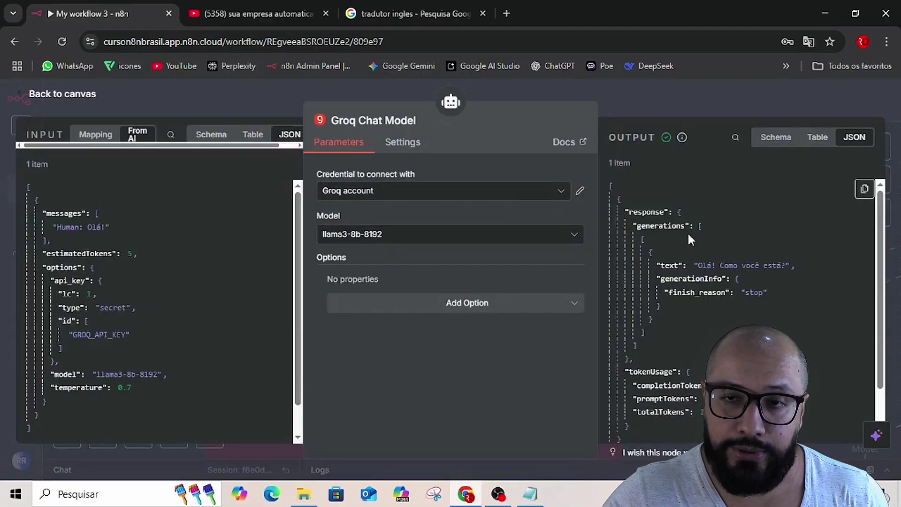
left_click(630, 106)
left_click(454, 178)
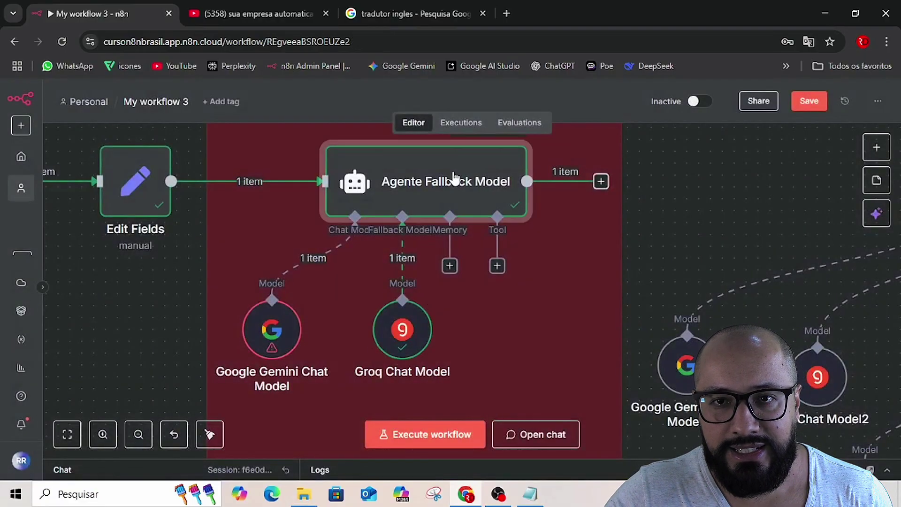
double_click(454, 179)
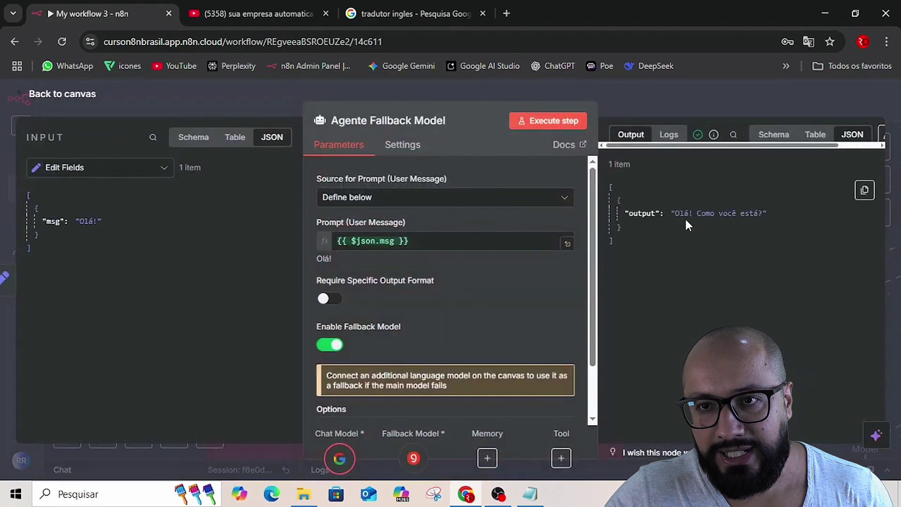
left_click(630, 99)
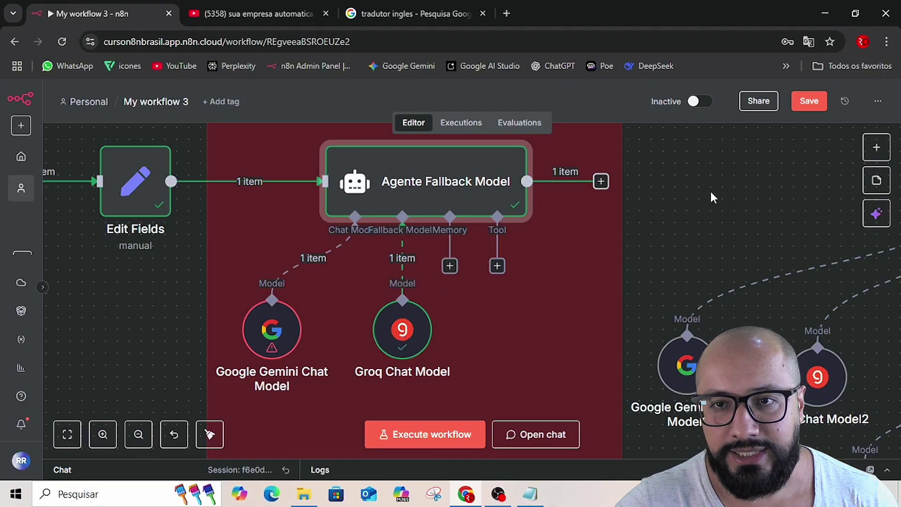
- Examine the Agente Orquestrador and the AI Agent Tool connected to it
left_click_drag(710, 195, 570, 233)
left_click_drag(624, 206, 270, 214)
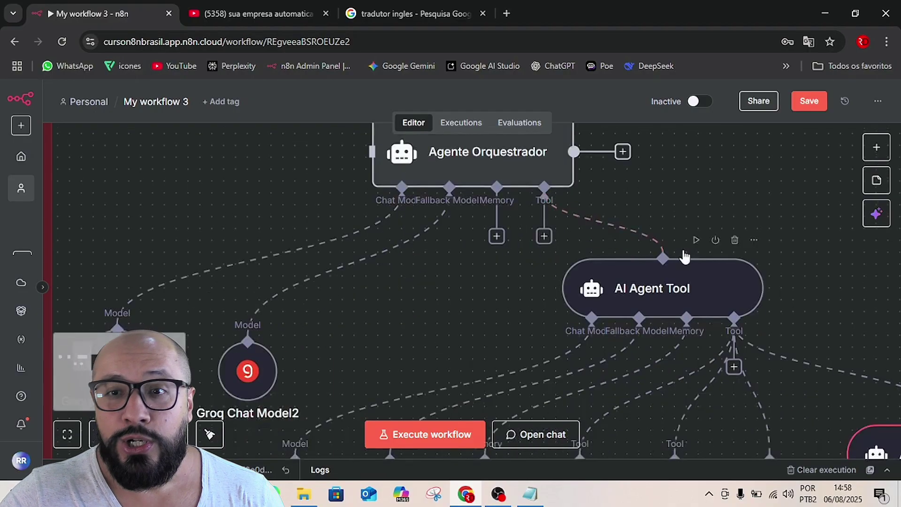
scroll(683, 247, "down", 2)
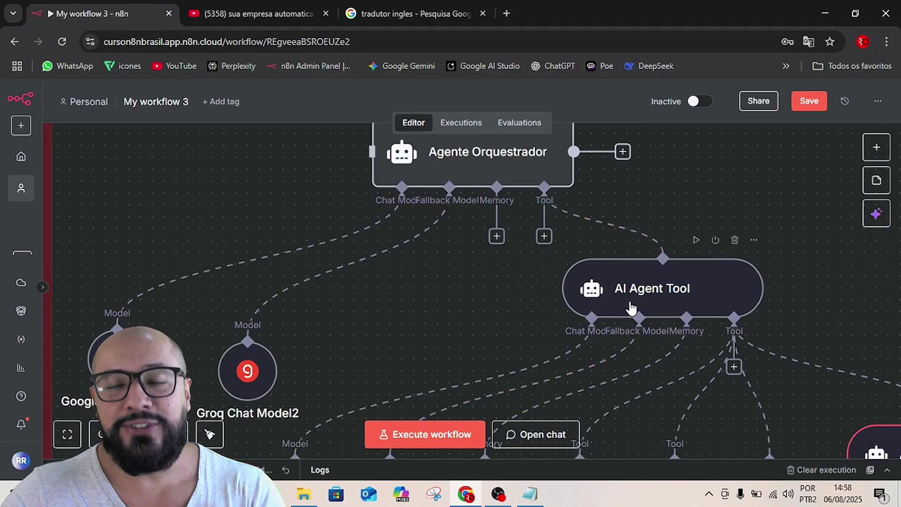
scroll(680, 299, "up", 2)
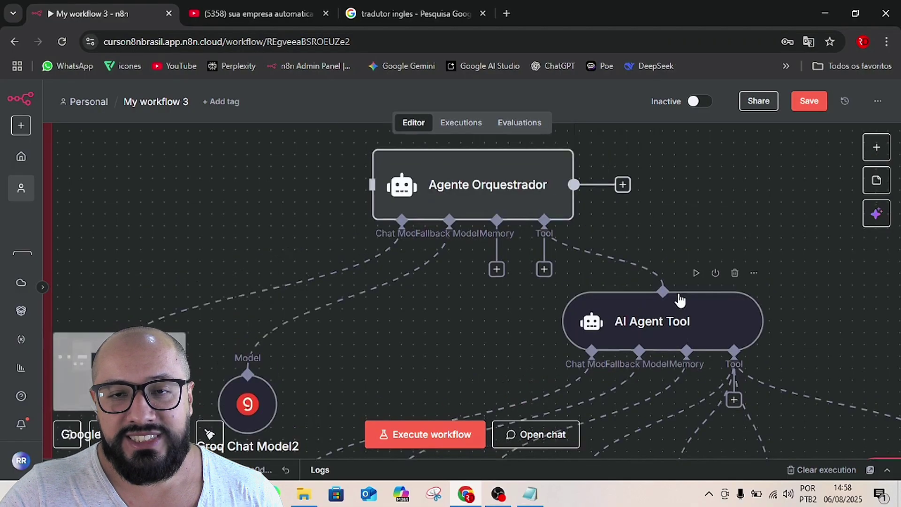
- Shift the Agente Orquestrador node slightly on the canvas, keeping it above the AI Agent Tool
left_click_drag(463, 211, 426, 207)
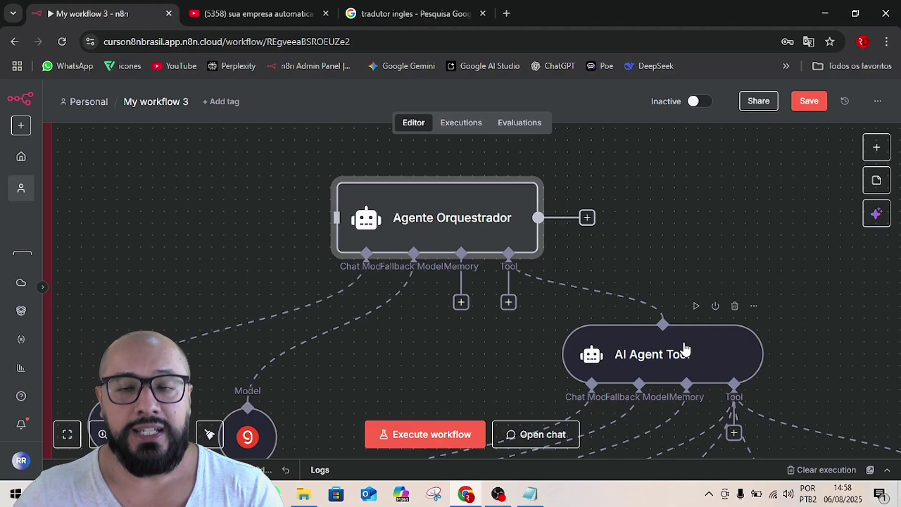
left_click_drag(483, 207, 432, 221)
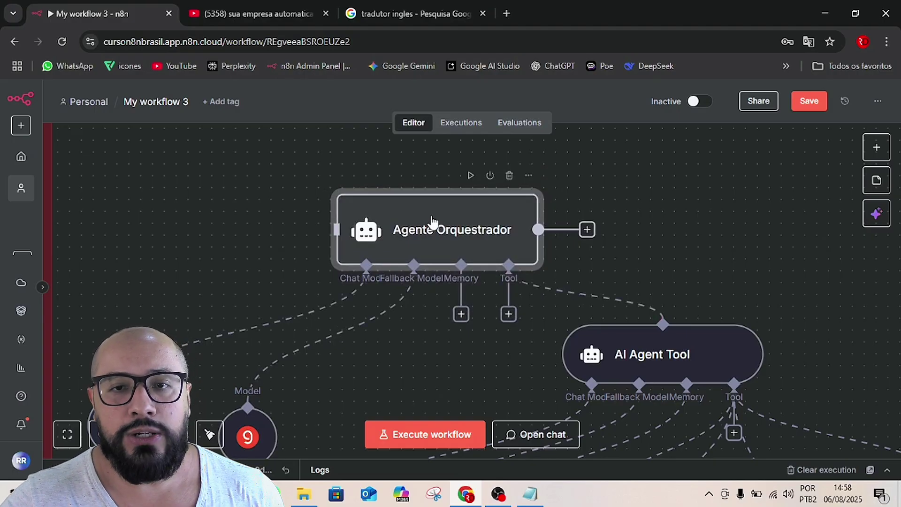
left_click_drag(409, 228, 427, 220)
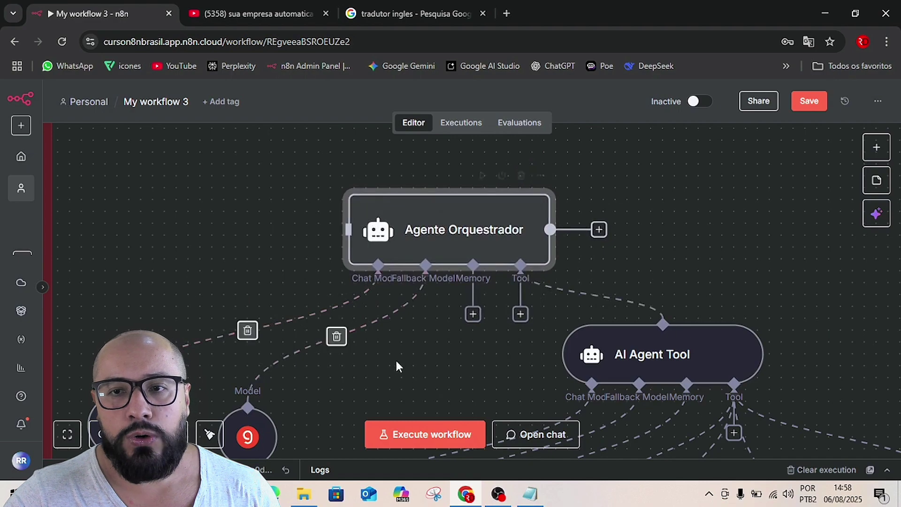
mouse_move(641, 357)
left_mouse_down()
mouse_move(634, 369)
mouse_move(639, 353)
left_mouse_up()
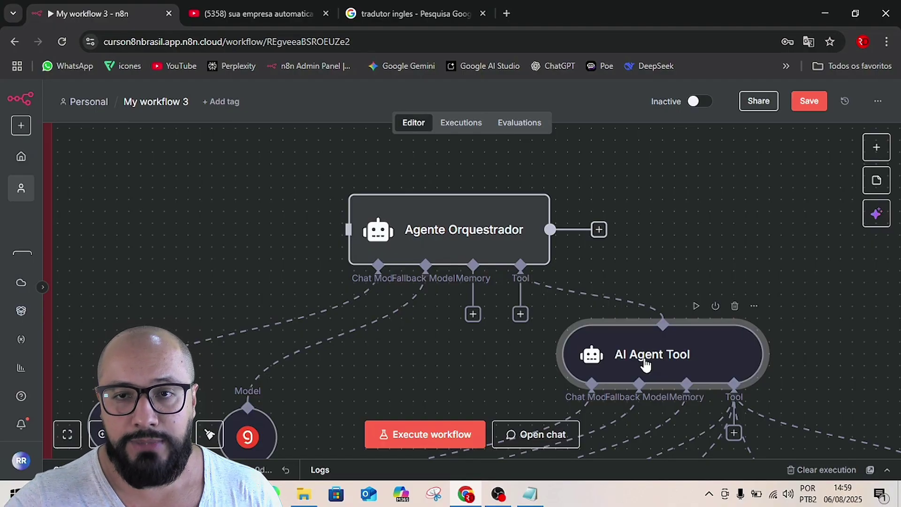
- Try attaching a Call n8n Workflow Tool to the Agente Orquestrador, and delete it from the canvas
left_click(521, 316)
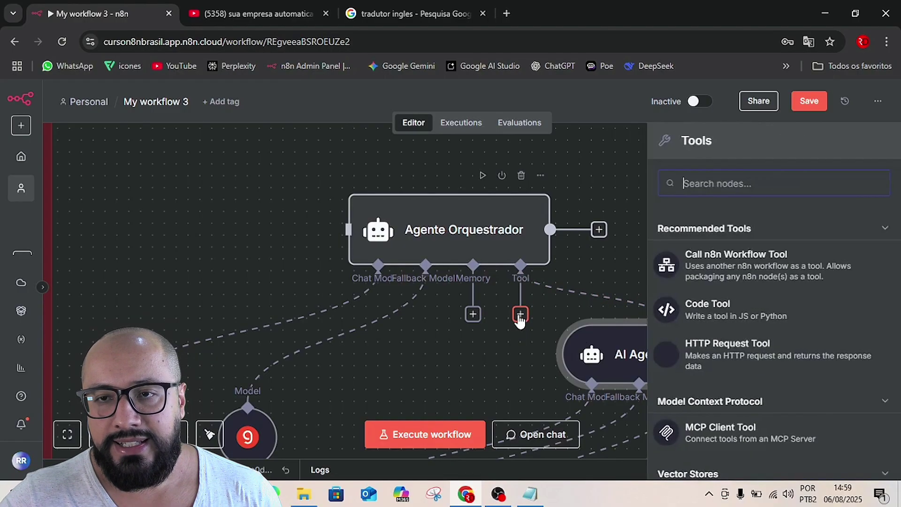
left_click(726, 270)
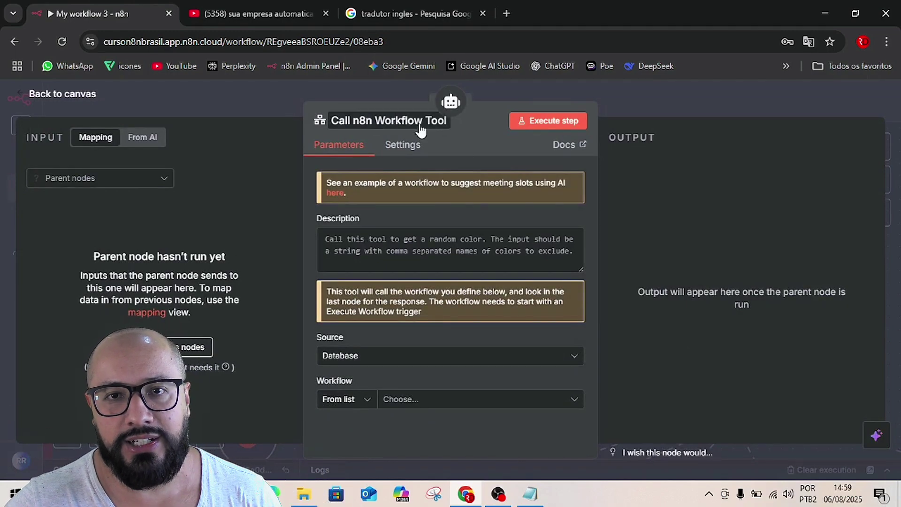
left_click(680, 100)
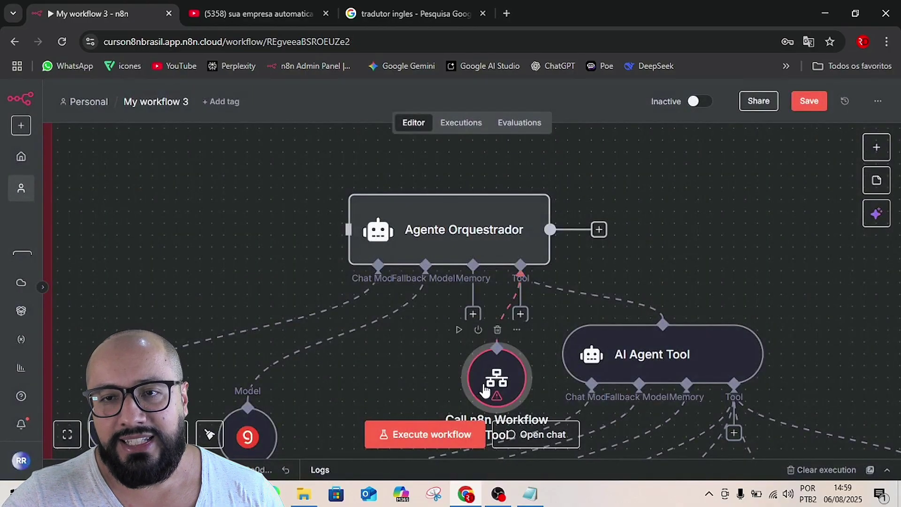
left_click_drag(484, 385, 698, 254)
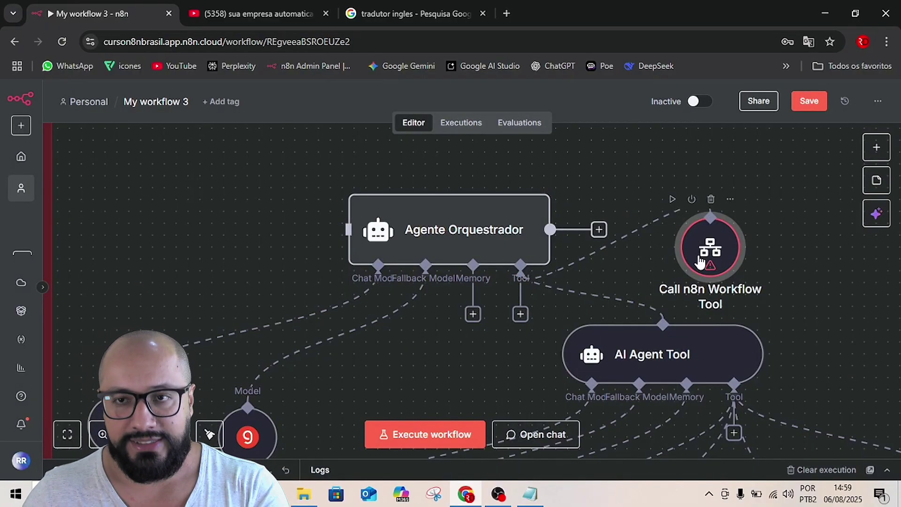
left_click(711, 199)
- Move the AI Agent Tool to the left below the Agente Orquestrador and attach a second AI Agent Tool to the orchestrator
scroll(664, 260, "down", 3)
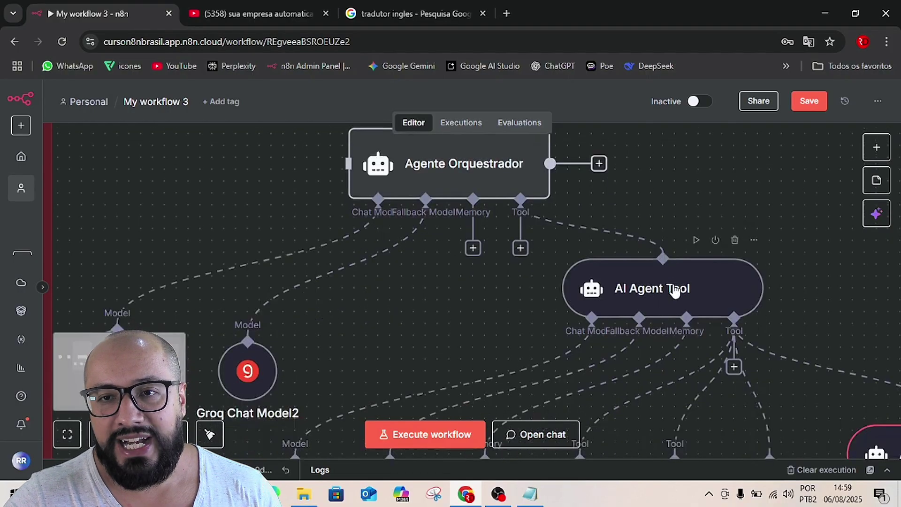
left_click_drag(664, 275, 307, 313)
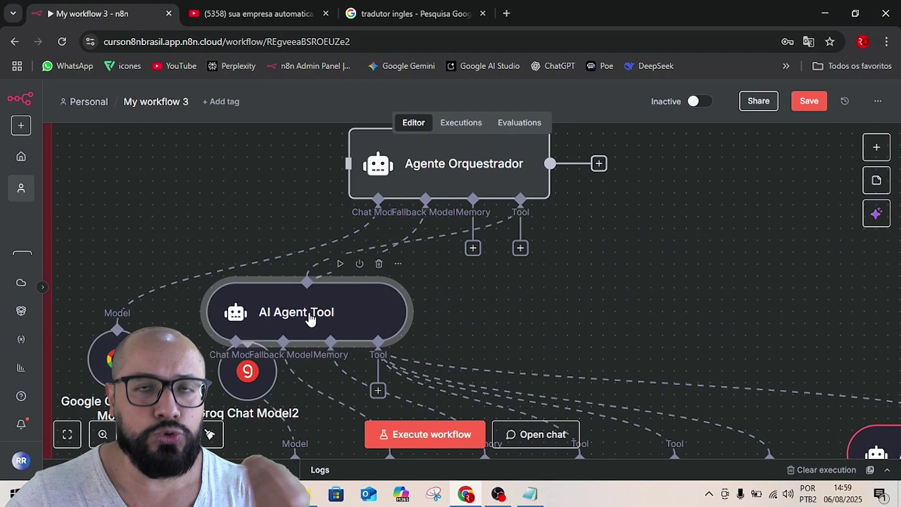
left_click(521, 249)
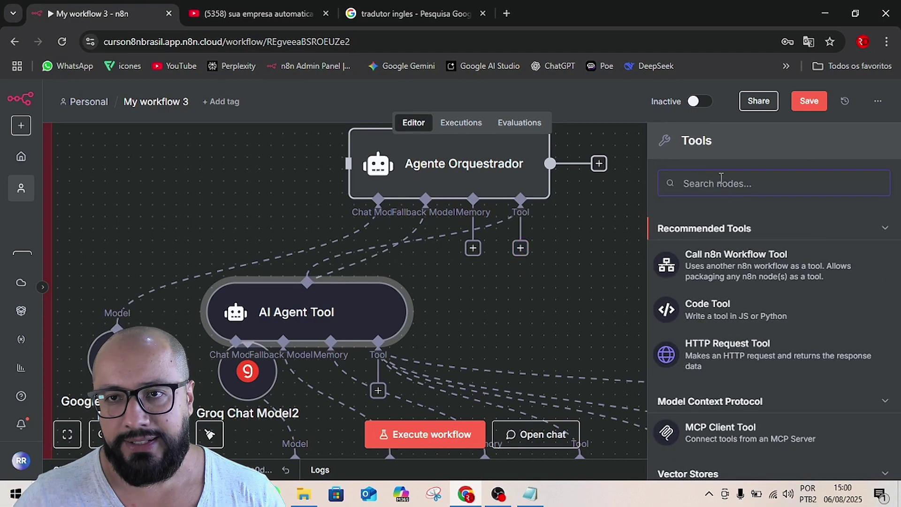
type("ia")
scroll(721, 287, "down", 3)
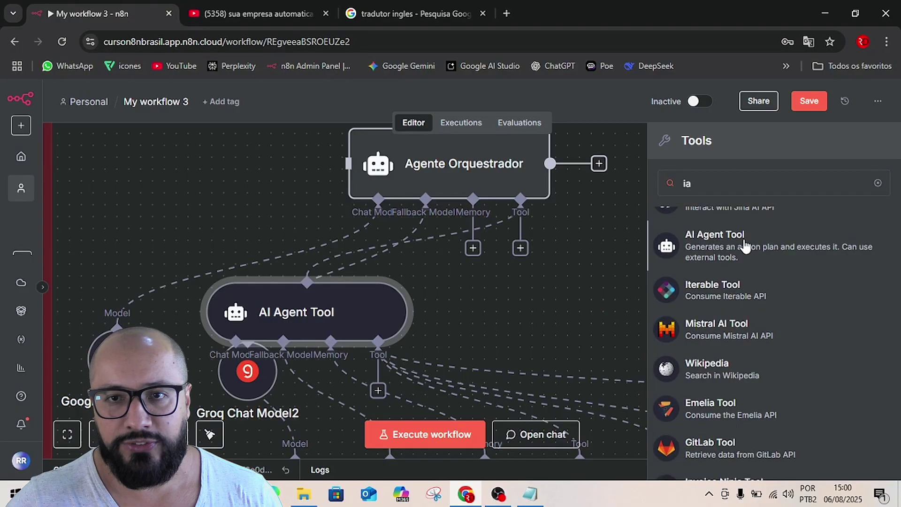
left_click(676, 239)
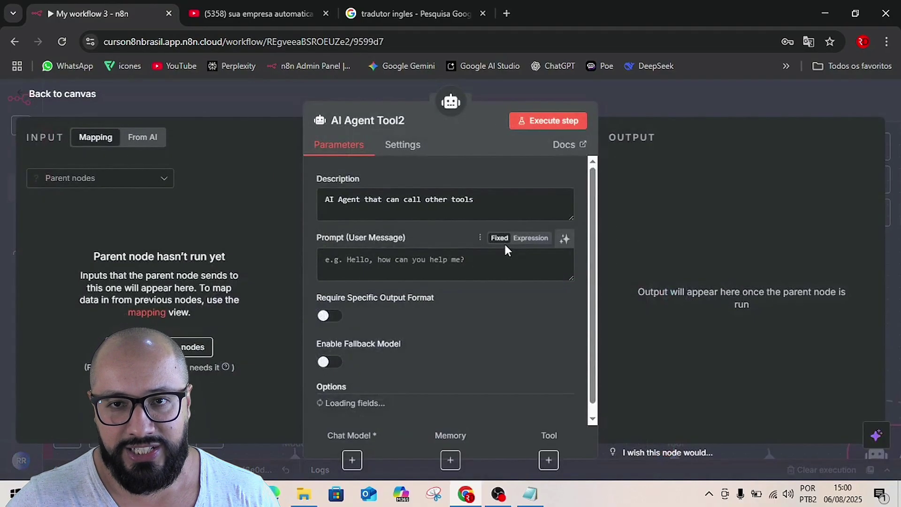
left_click(656, 99)
- Position AI Agent Tool2 to the right of the Agente Orquestrador, with free space below it for sub-nodes
left_click_drag(540, 327, 653, 264)
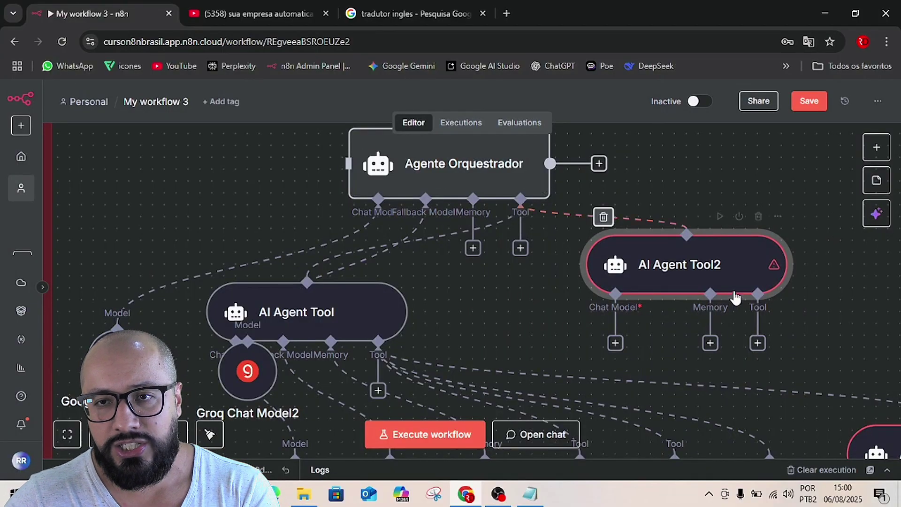
mouse_move(716, 263)
left_mouse_down()
mouse_move(691, 274)
mouse_move(739, 274)
mouse_move(728, 275)
left_mouse_up()
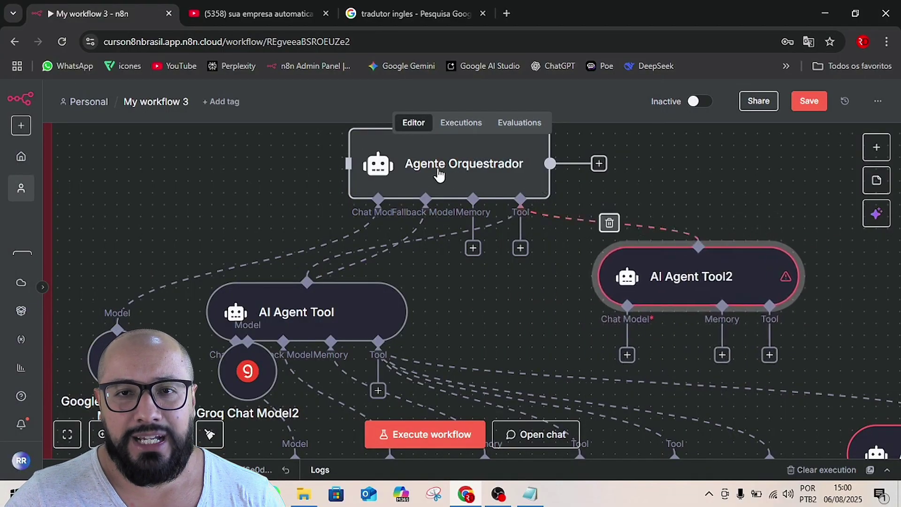
left_click_drag(434, 166, 433, 178)
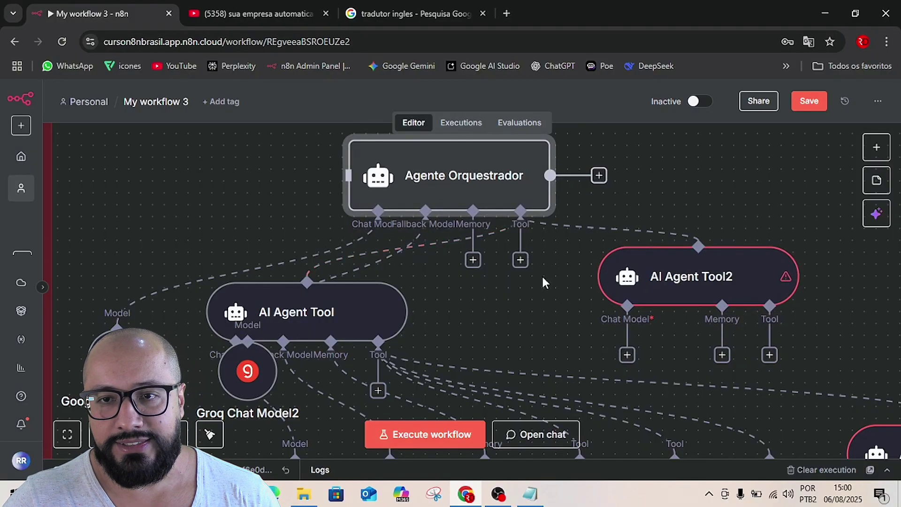
left_click_drag(674, 297, 672, 249)
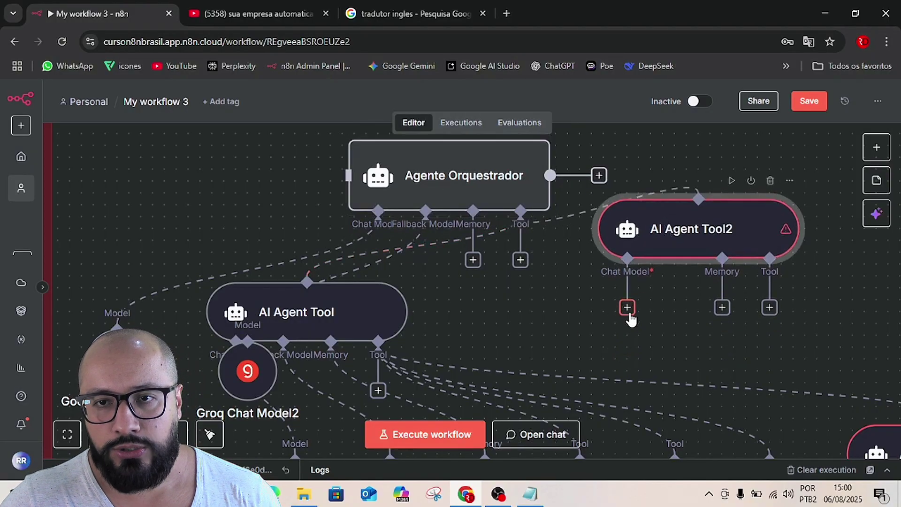
- Attach a Google Gemini Chat Model to AI Agent Tool2, using the Google Gemini(PaLM) Api account credential
left_click(627, 310)
scroll(772, 375, "down", 6)
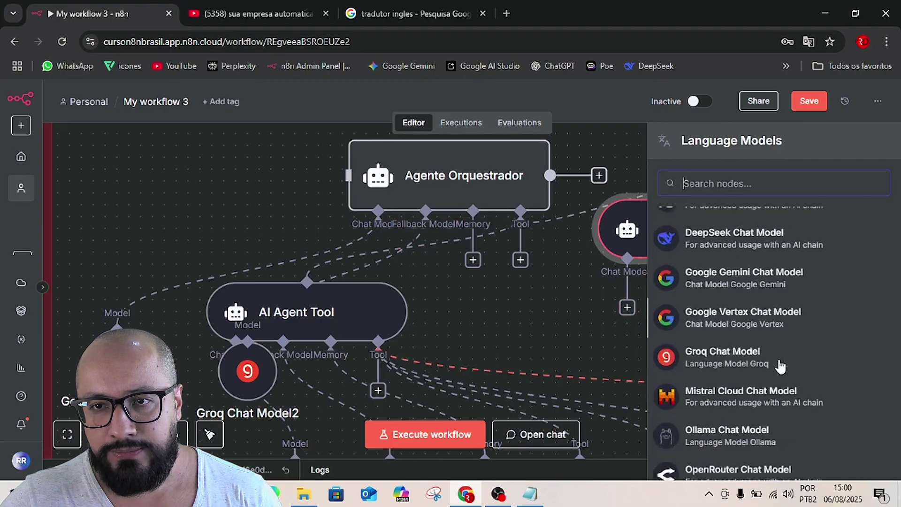
scroll(714, 291, "up", 2)
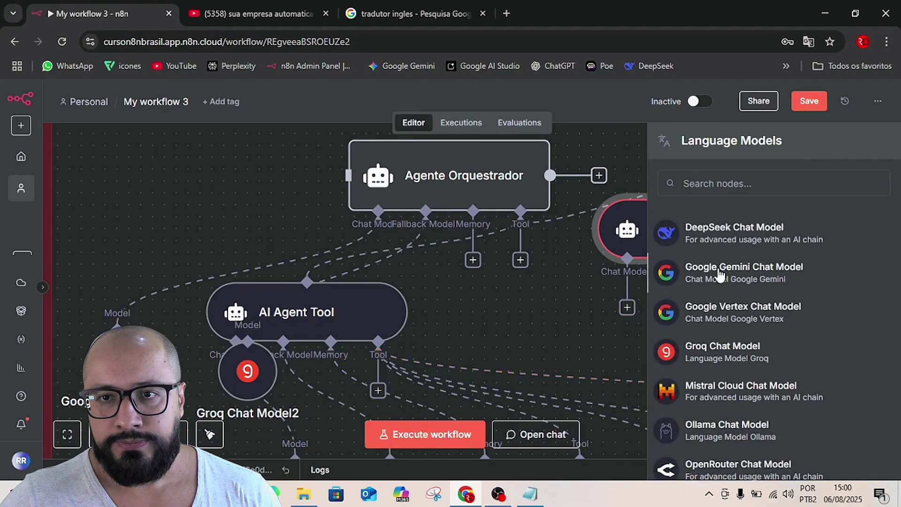
left_click(719, 274)
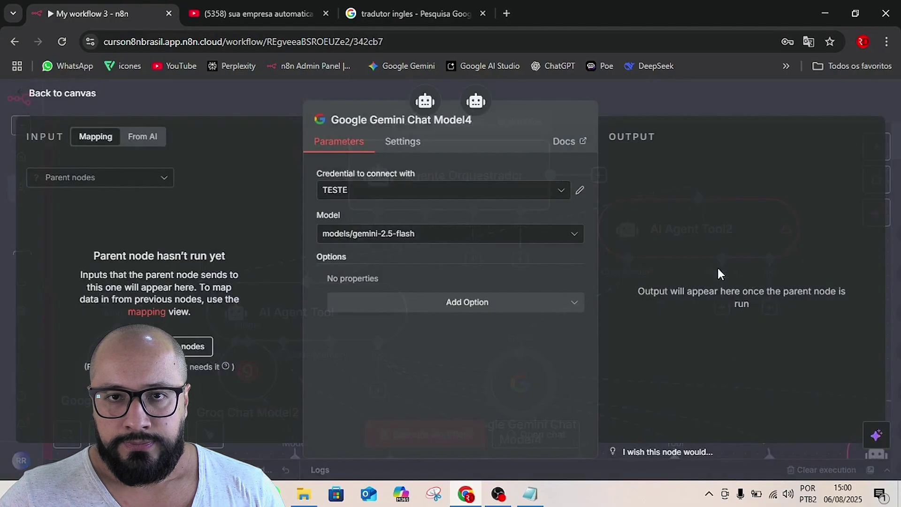
left_click(482, 200)
left_click(402, 228)
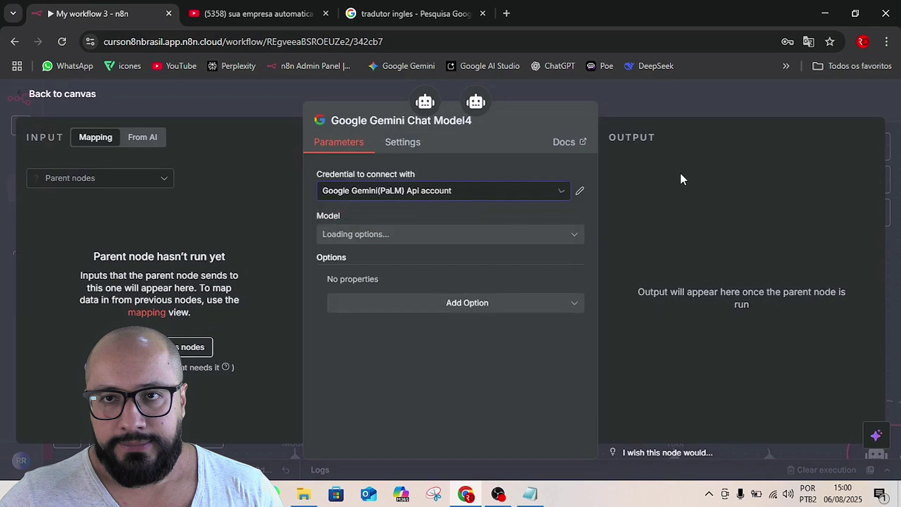
left_click(671, 104)
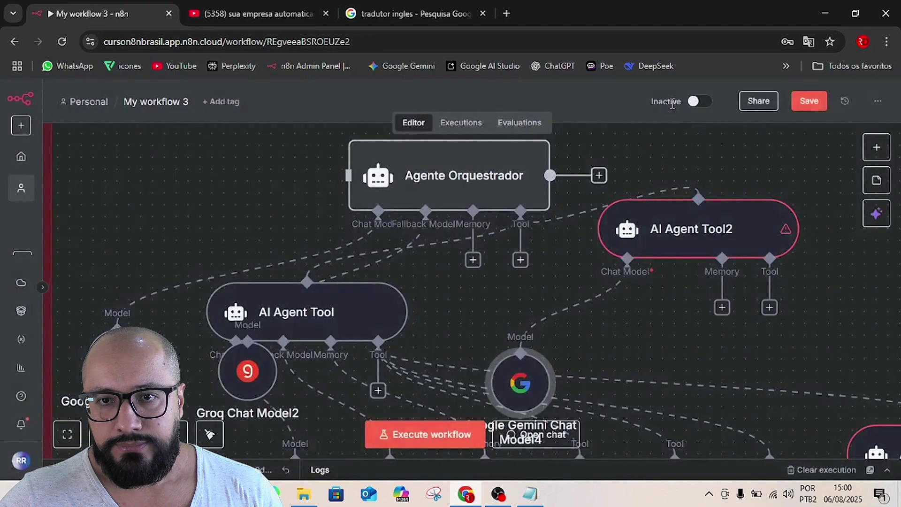
- Attach a Simple Memory to AI Agent Tool2, keeping its default settings
left_click(723, 308)
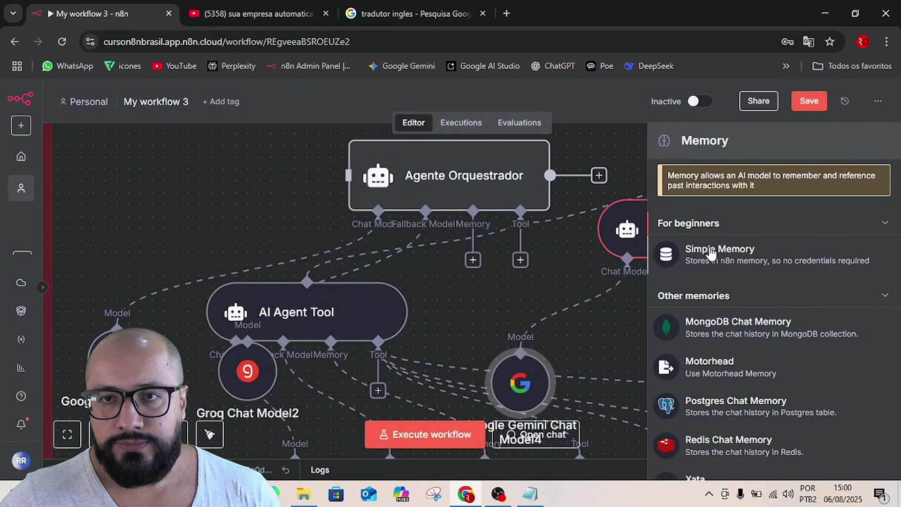
key("Return")
left_click(630, 97)
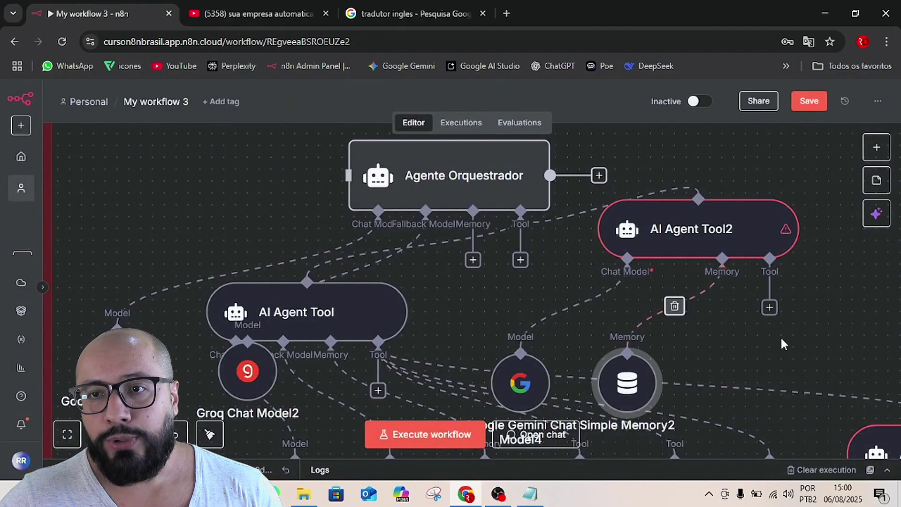
- Browse the available tools and attach a Zep Vector Store to AI Agent Tool2 as its tool
left_click(771, 308)
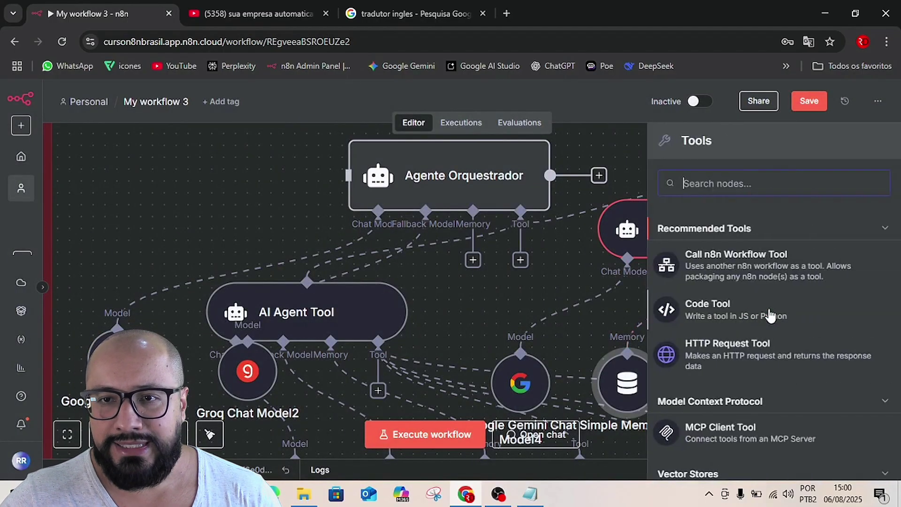
scroll(745, 373, "down", 3)
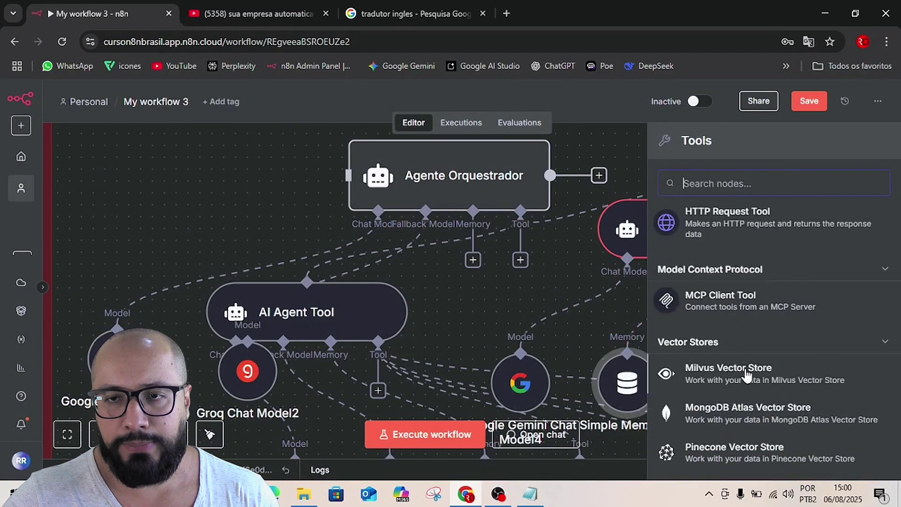
scroll(746, 376, "down", 4)
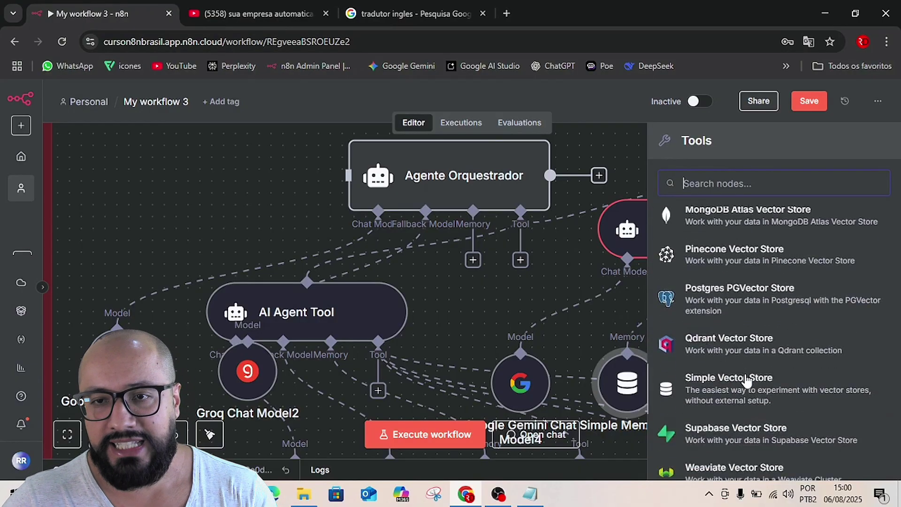
scroll(746, 383, "down", 3)
scroll(746, 387, "down", 2)
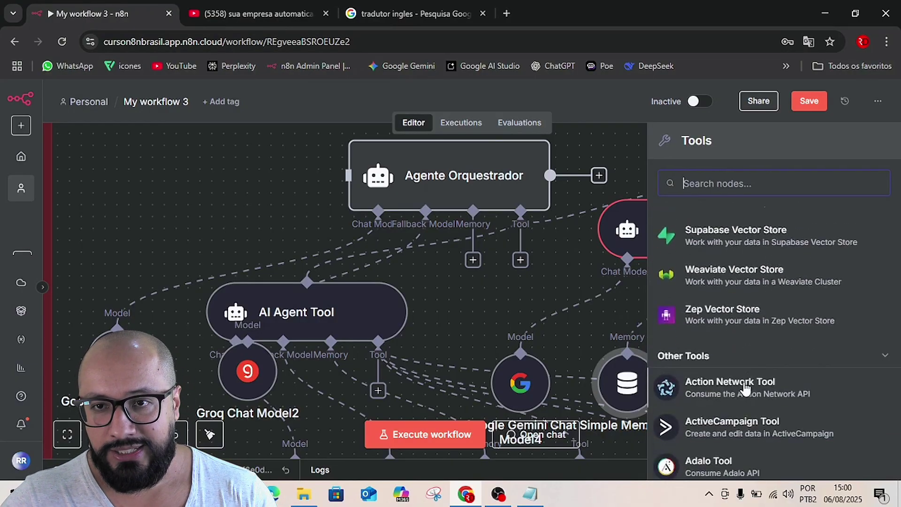
left_click(709, 314)
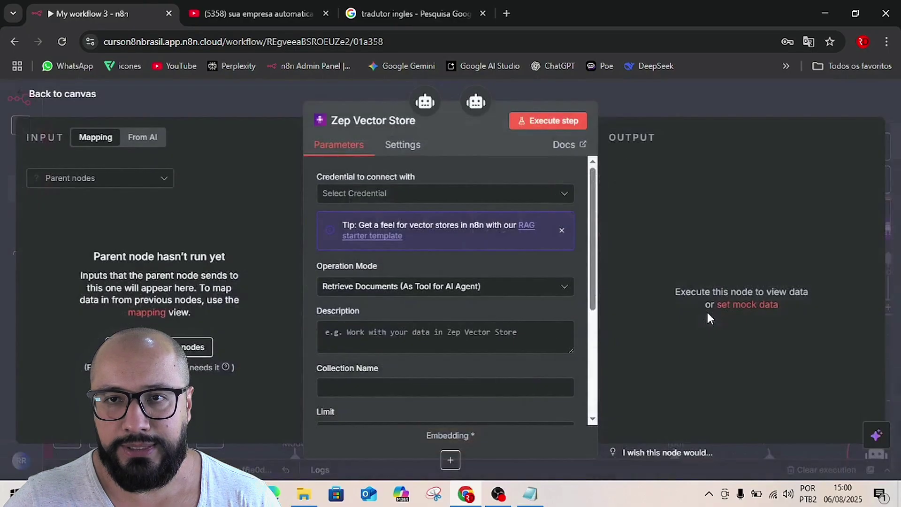
left_click(663, 104)
- Line up AI Agent Tool and AI Agent Tool2 side by side beneath the Agente Orquestrador
mouse_move(645, 243)
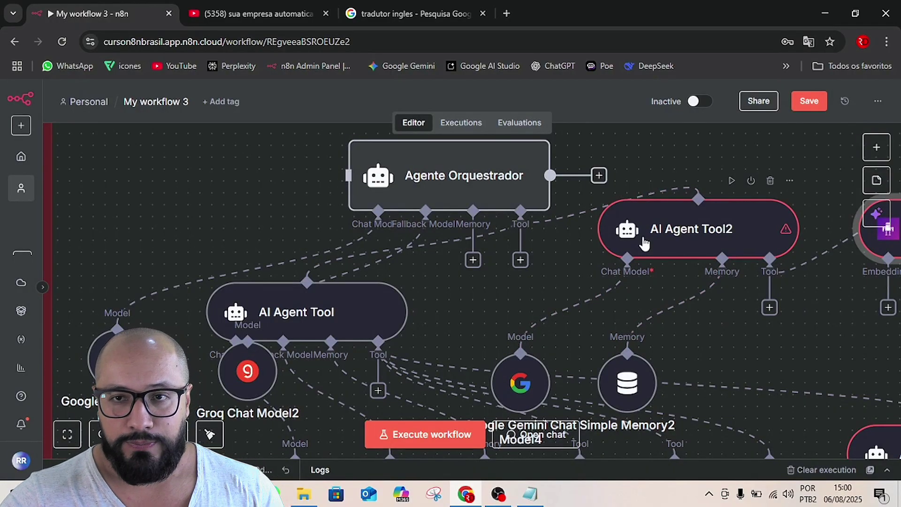
left_click_drag(674, 218, 702, 303)
left_click_drag(371, 314, 453, 314)
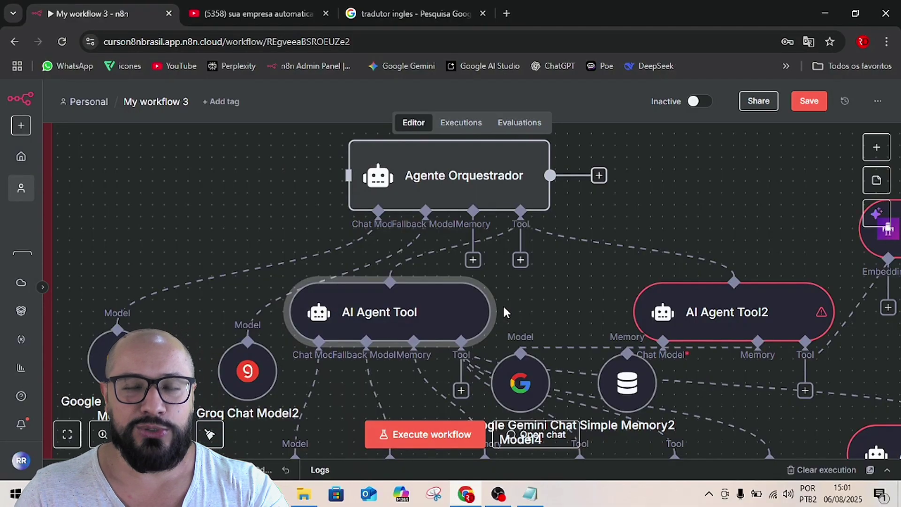
- Move AI Agent Tool2 below the row of sub-nodes connected to the first AI Agent Tool
scroll(503, 306, "down", 3)
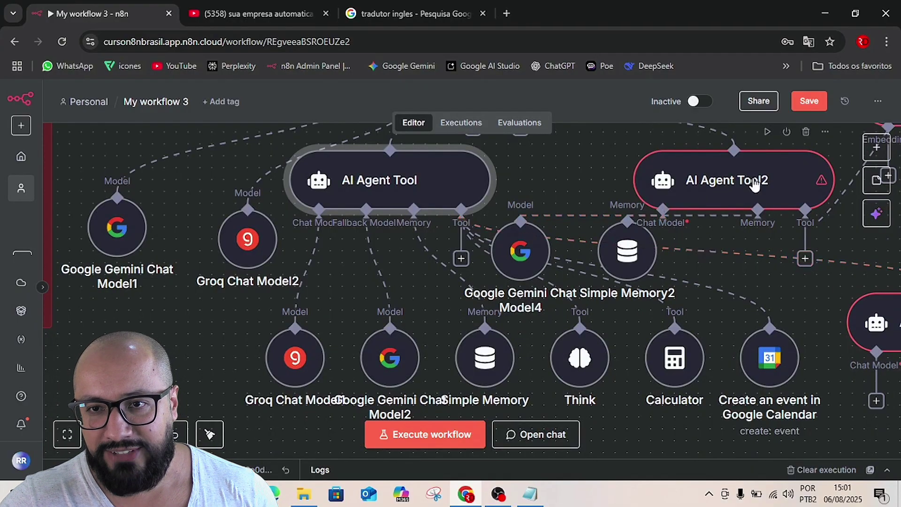
left_click_drag(757, 181, 632, 413)
scroll(747, 312, "down", 5)
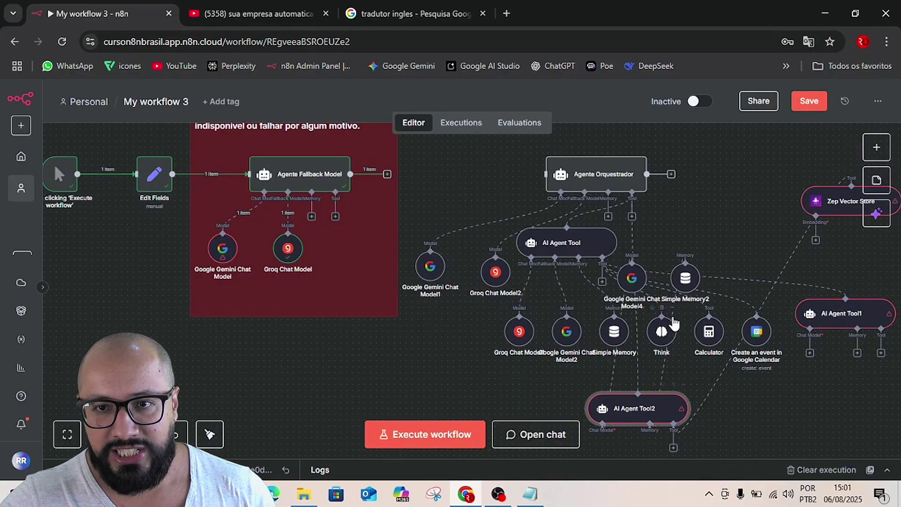
scroll(674, 324, "down", 3)
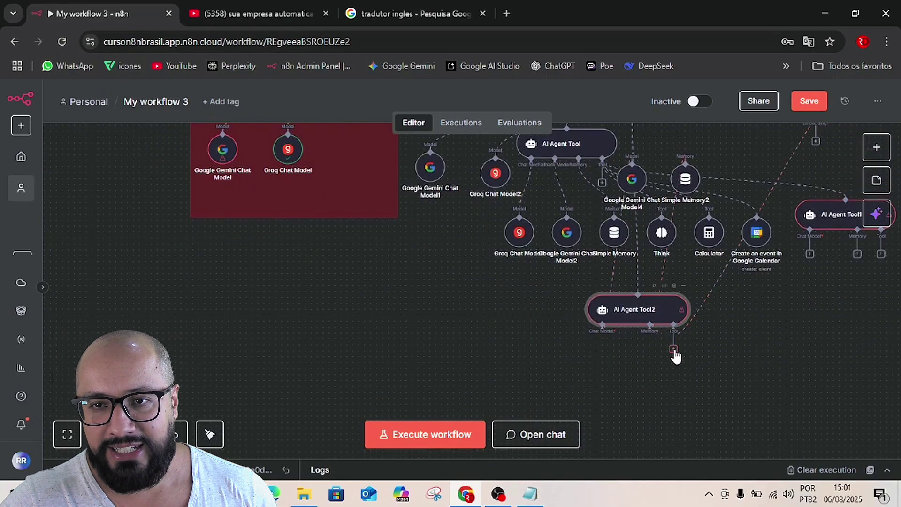
scroll(675, 357, "up", 3)
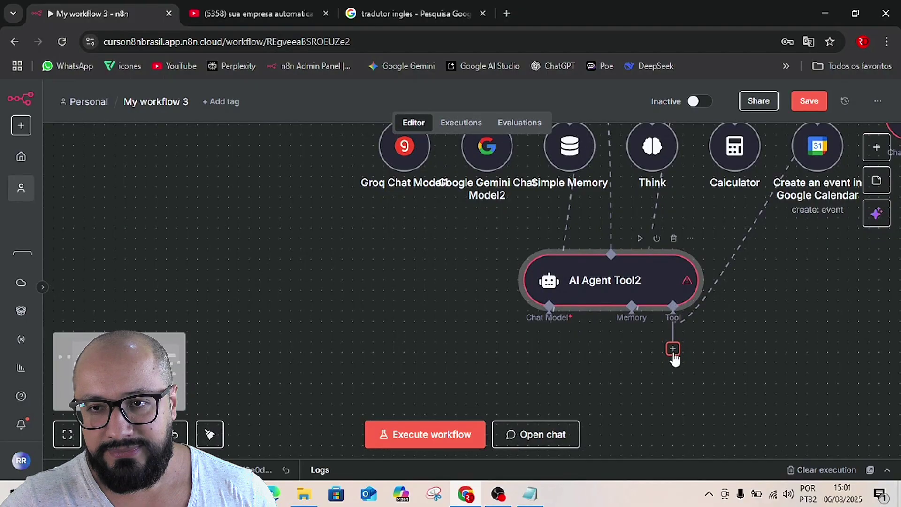
- Search the tools for "ia" and attach another AI Agent Tool to AI Agent Tool2's tool connection
left_click(674, 349)
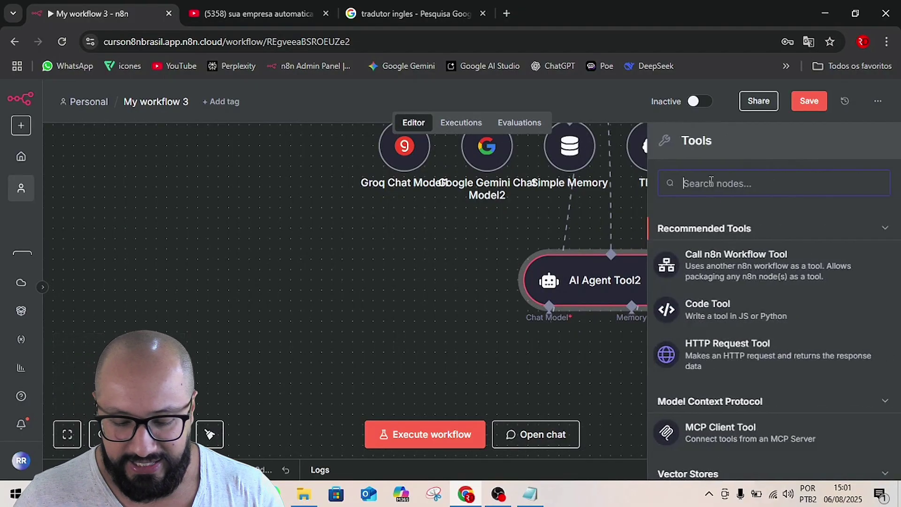
type("ia")
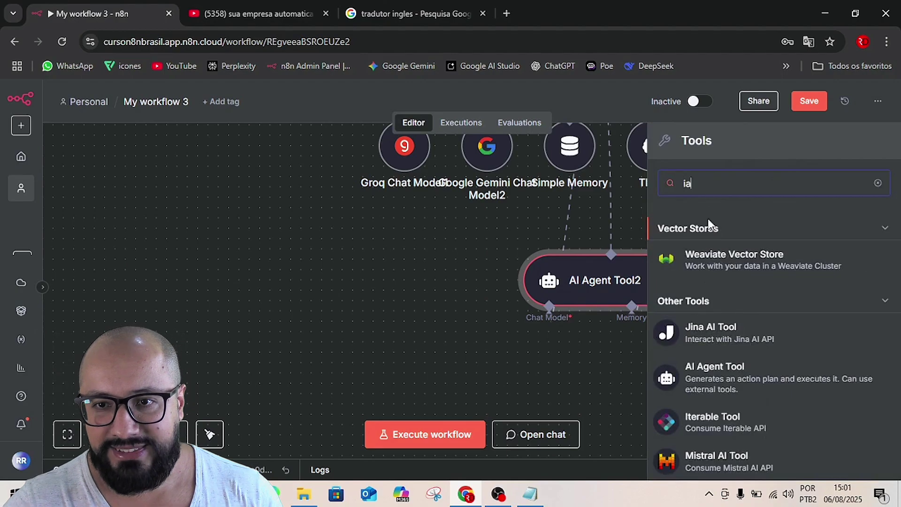
left_click(710, 374)
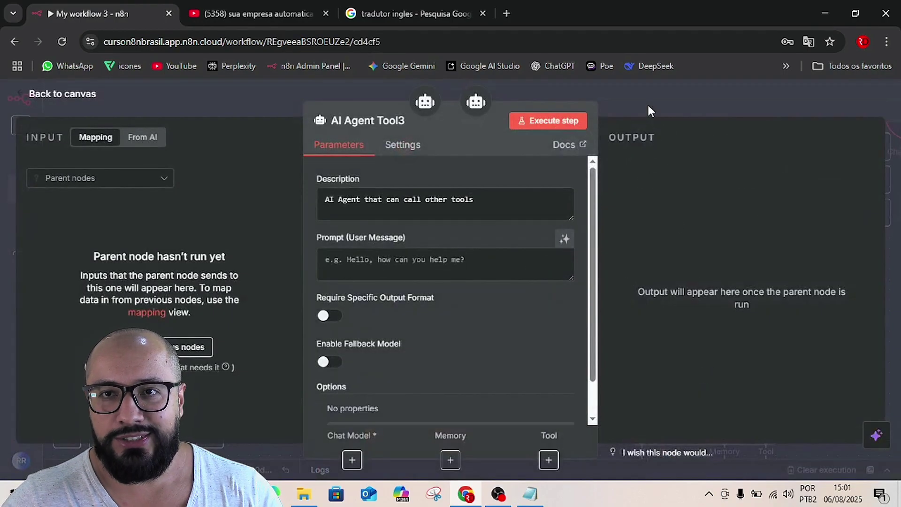
left_click(648, 111)
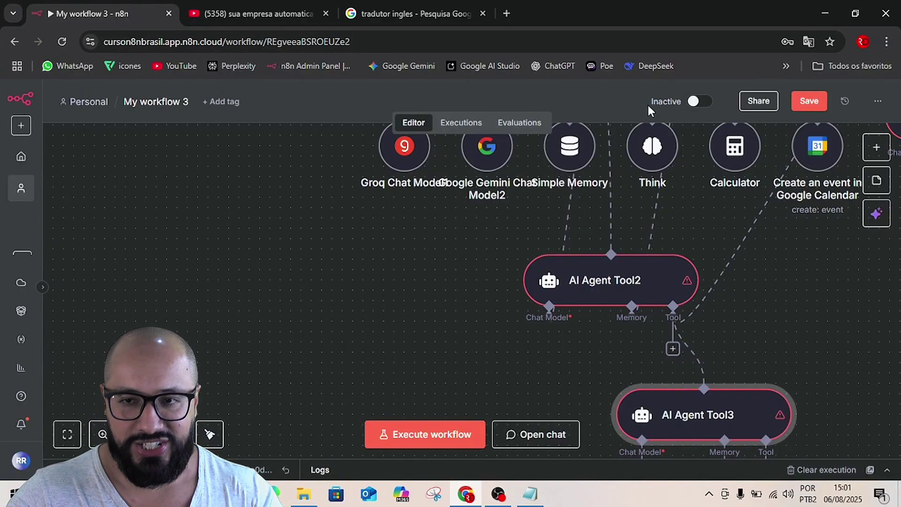
- Configure AI Agent Tool3 so the model defines its user-message prompt automatically, and enable its fallback model
scroll(721, 358, "down", 3)
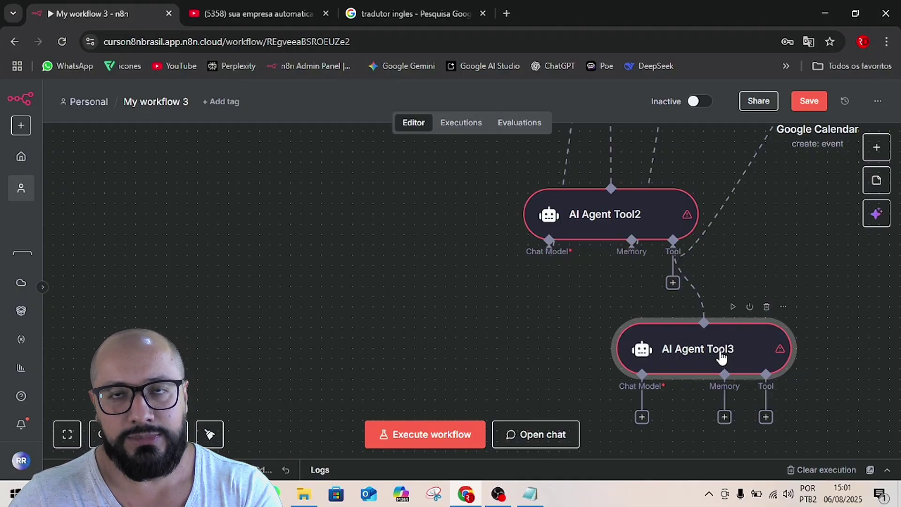
mouse_move(698, 293)
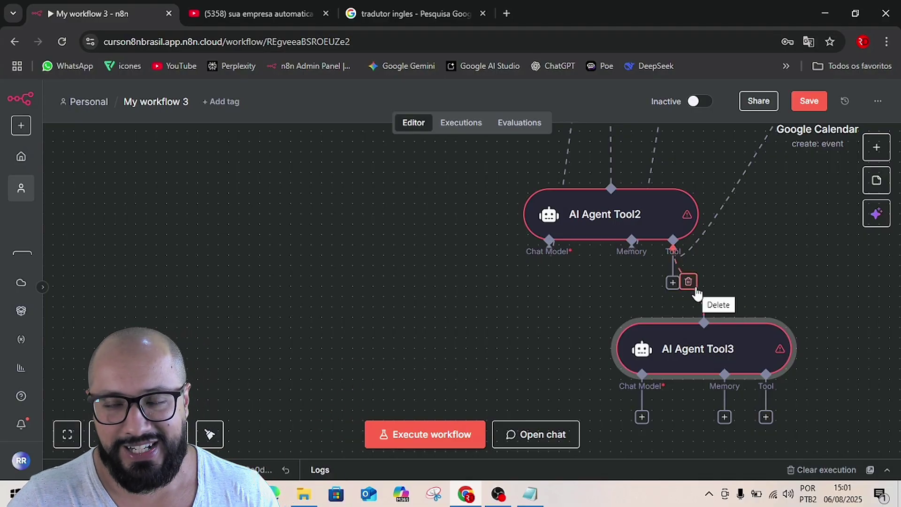
scroll(758, 310, "down", 1)
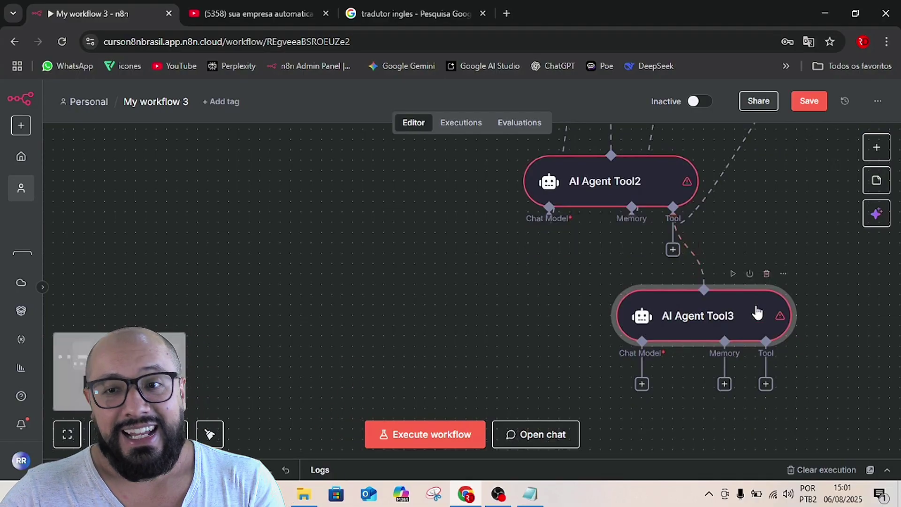
double_click(675, 318)
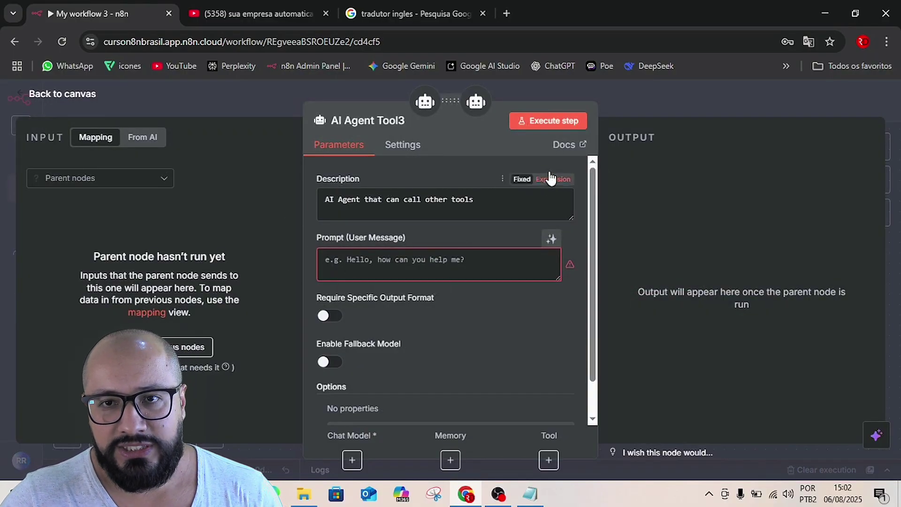
left_click(552, 239)
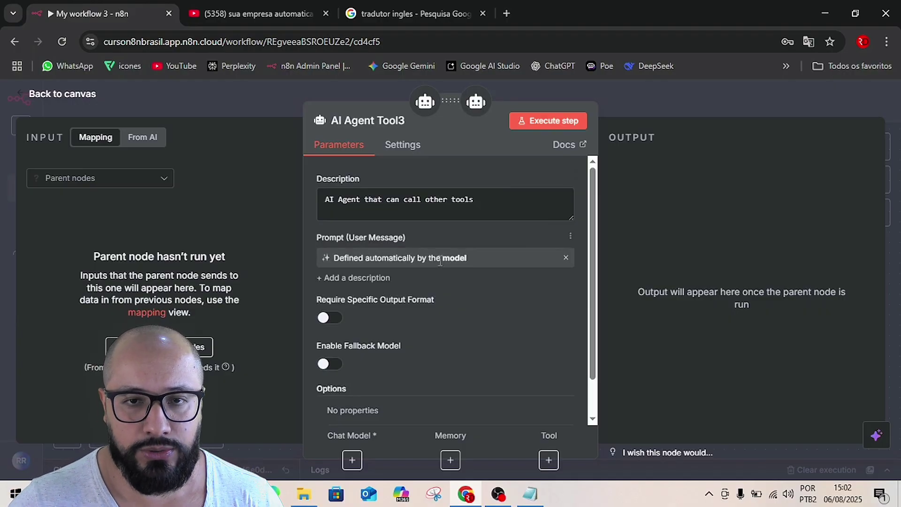
scroll(413, 317, "down", 1)
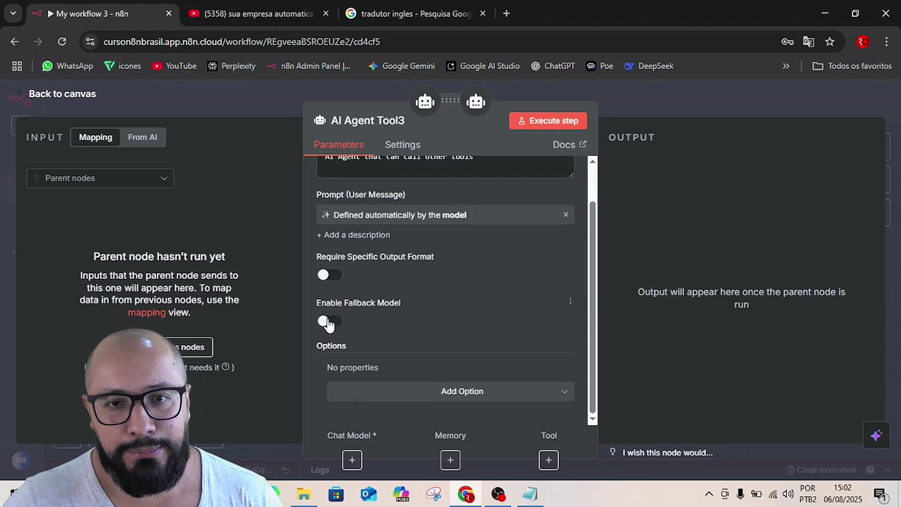
left_click(328, 322)
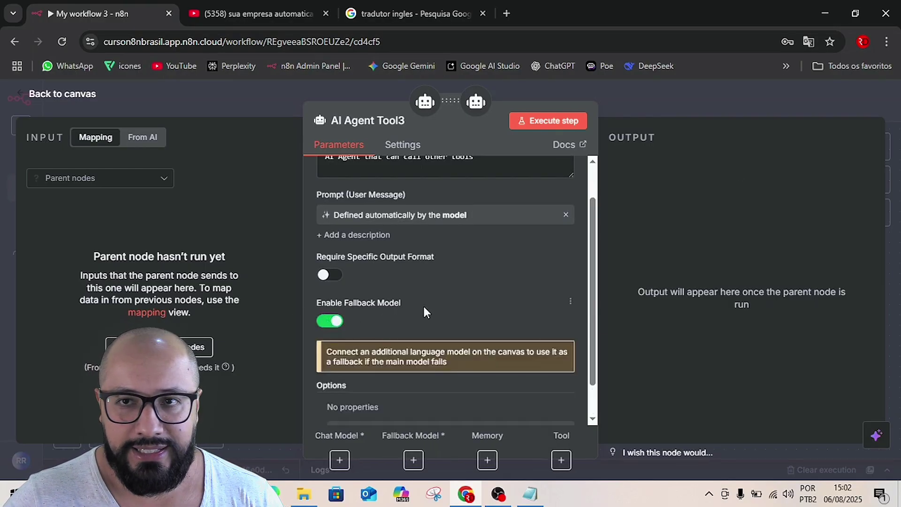
left_click(692, 88)
- Attach a Google Gemini Chat Model as AI Agent Tool3's fallback model, keeping its default settings
scroll(664, 291, "down", 3)
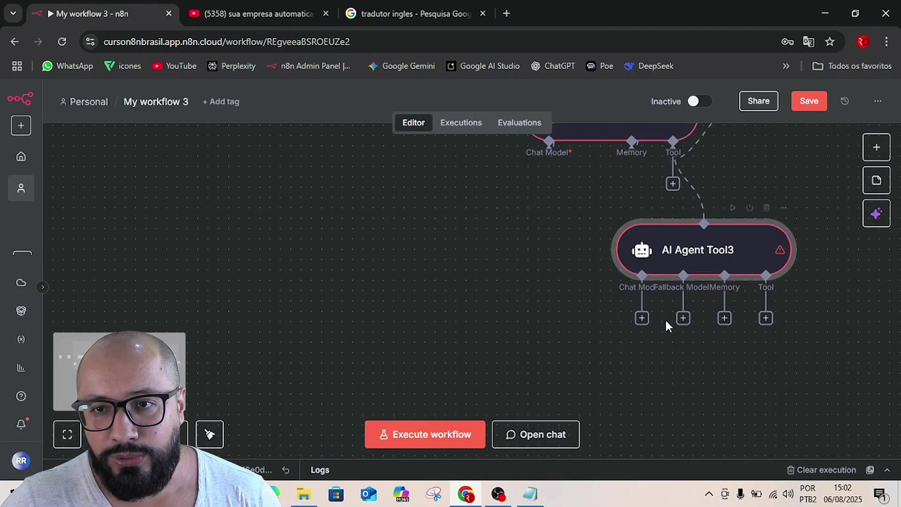
left_click_drag(683, 318, 682, 394)
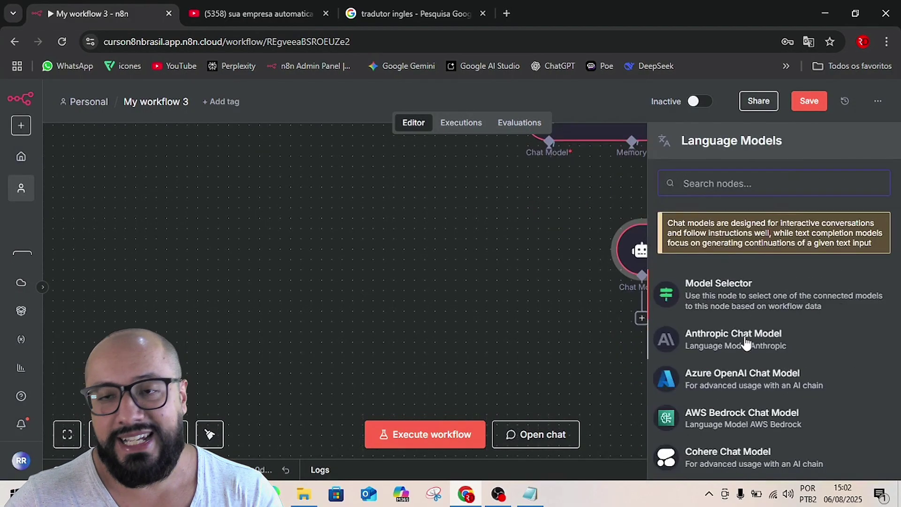
scroll(747, 342, "down", 1)
scroll(747, 343, "down", 3)
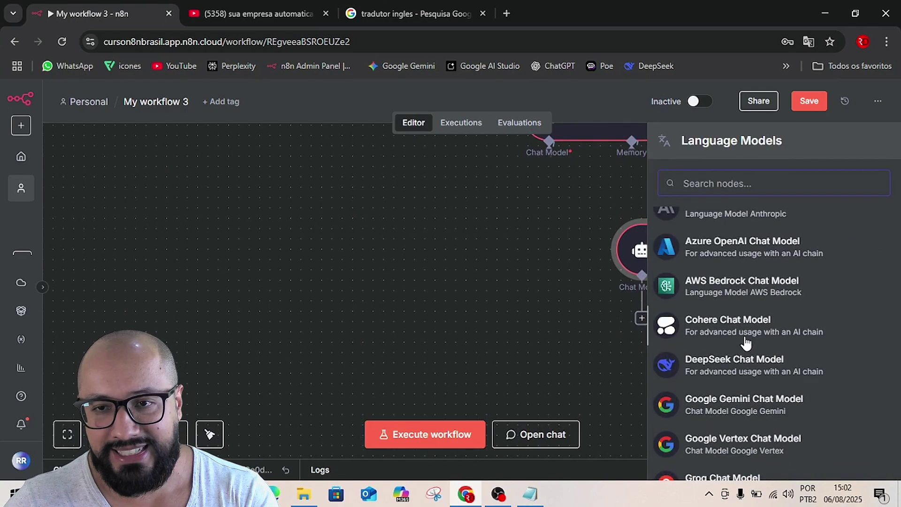
scroll(745, 344, "down", 2)
left_click(741, 345)
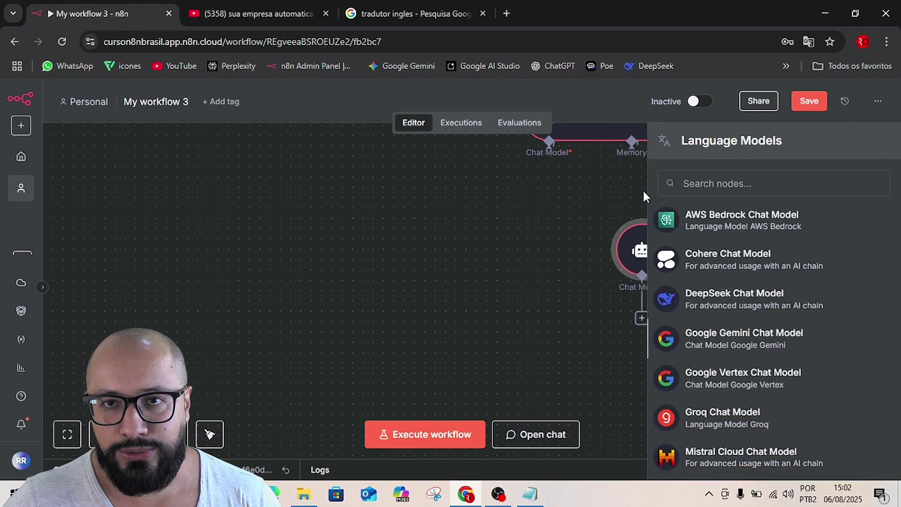
left_click(615, 102)
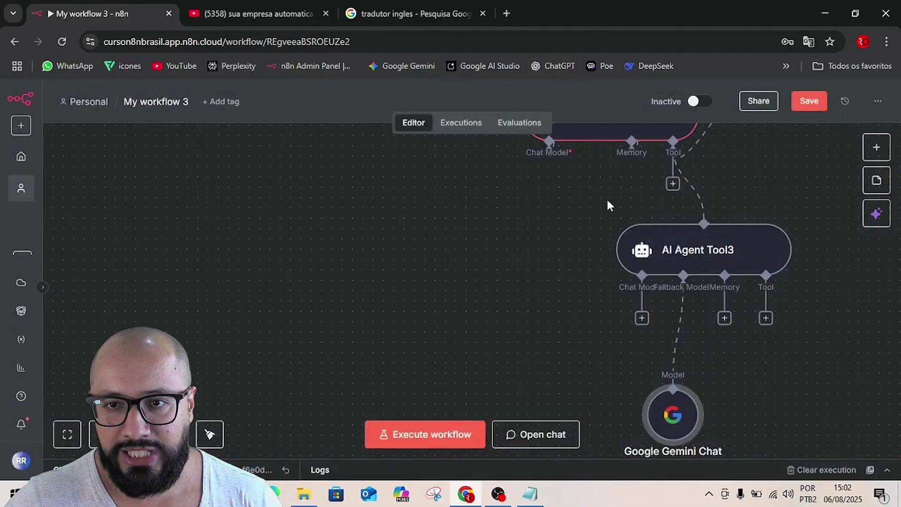
- Attach a Groq Chat Model as AI Agent Tool3's main chat model and place the Gemini fallback node beside it
left_click(642, 318)
scroll(712, 364, "down", 5)
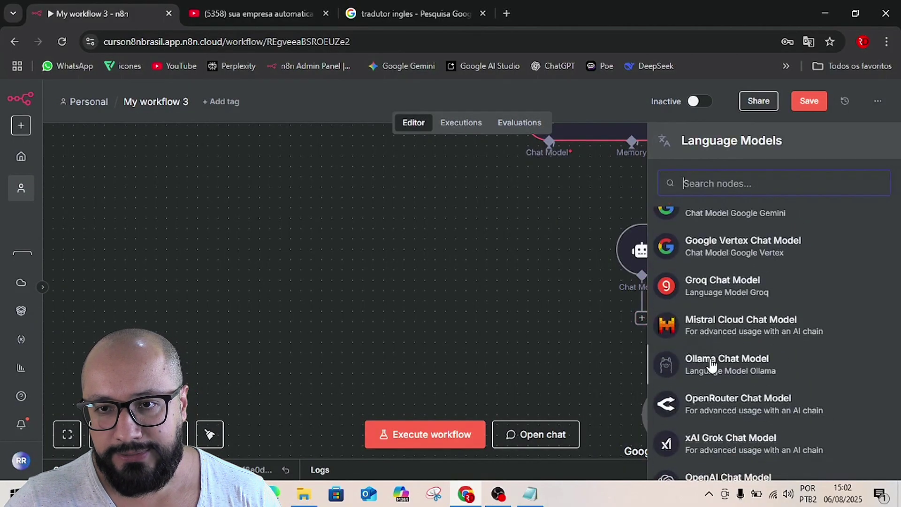
left_click(704, 288)
left_click(607, 93)
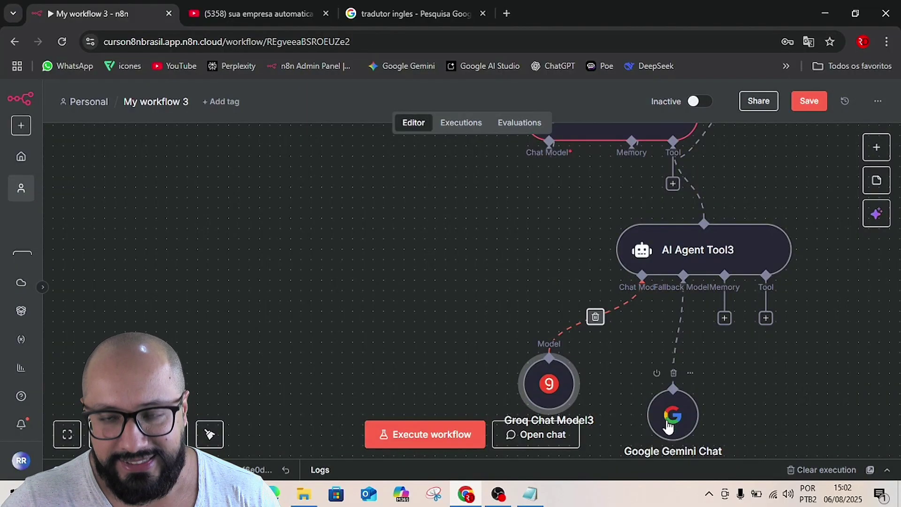
left_click_drag(665, 422, 634, 382)
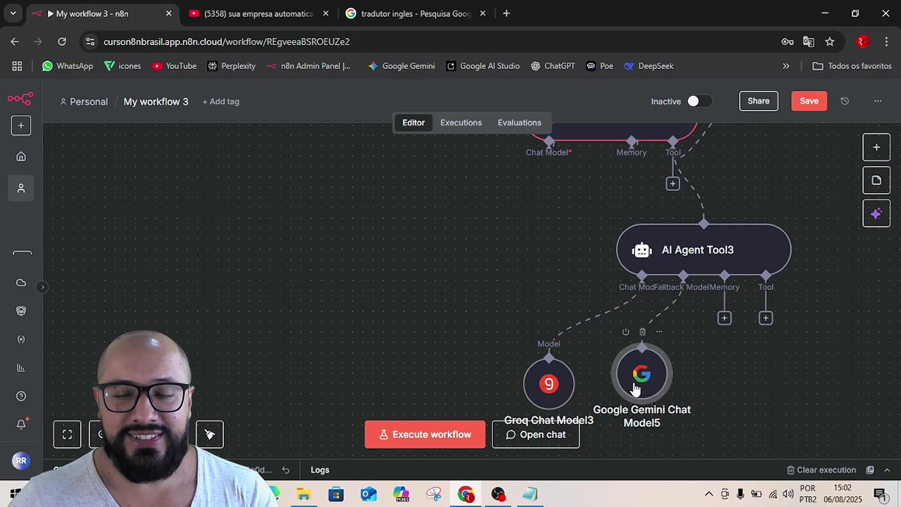
- Save the workflow with the newly nested AI Agent Tool3 and its models
scroll(817, 362, "down", 5)
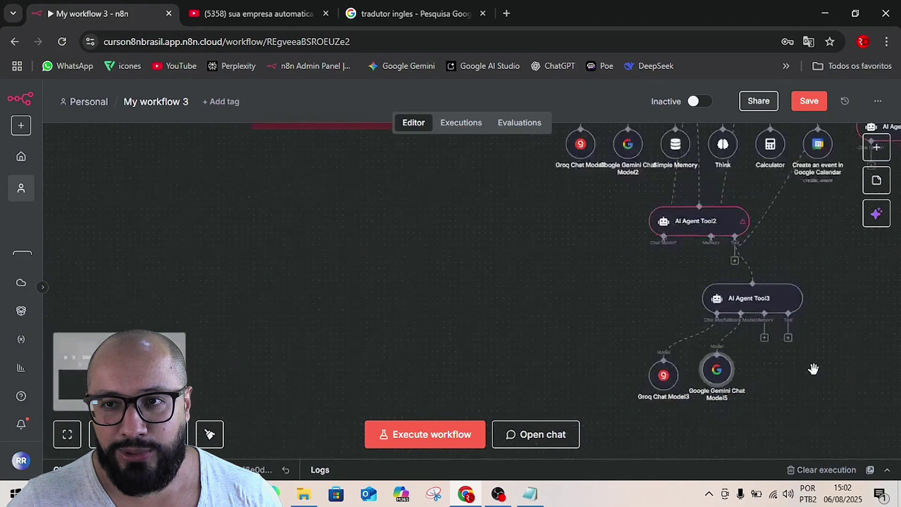
left_click_drag(846, 258, 286, 329)
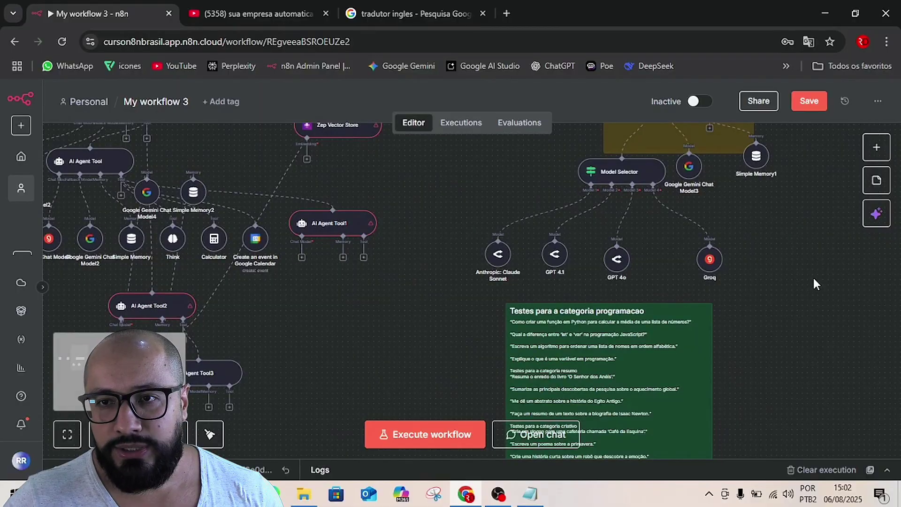
scroll(787, 306, "up", 3)
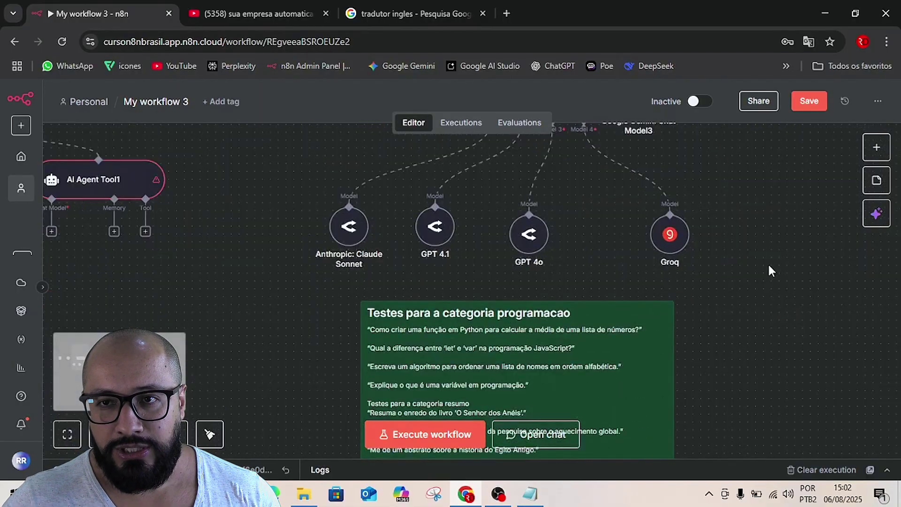
left_click_drag(770, 244, 705, 376)
scroll(708, 373, "down", 2)
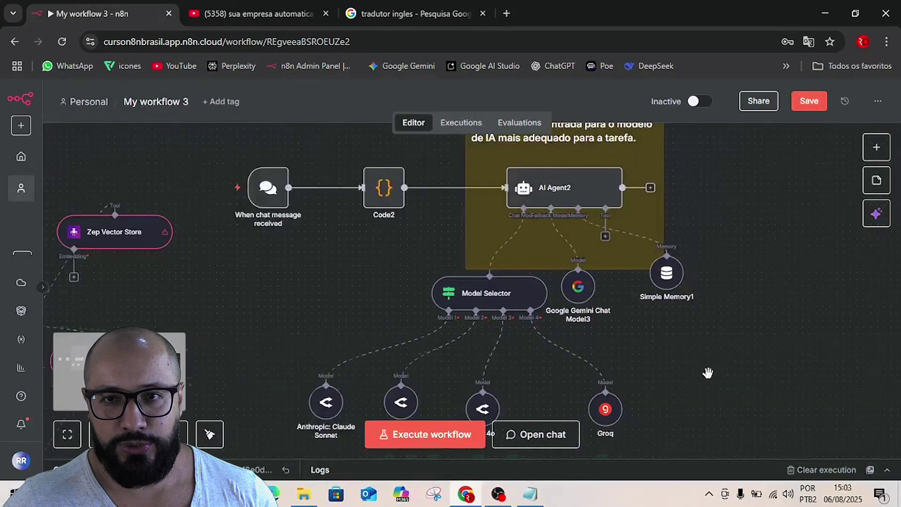
left_click(795, 99)
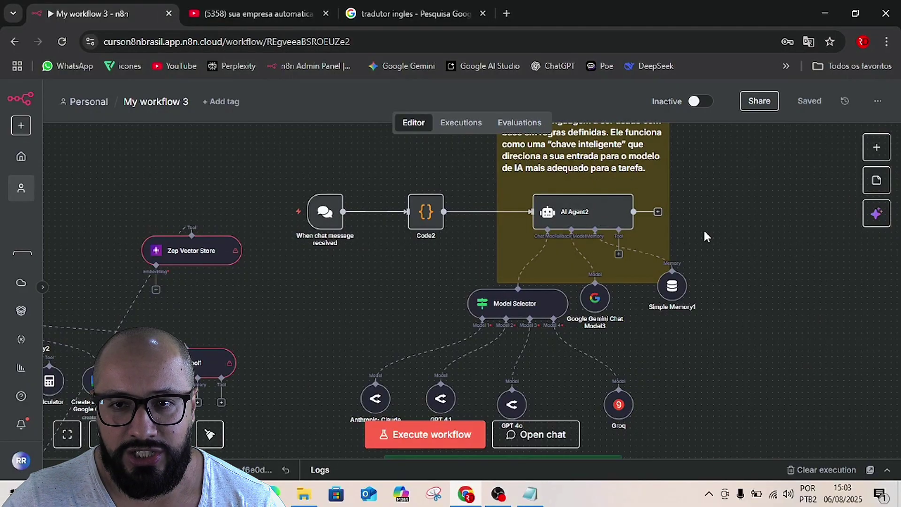
- Reposition the Groq and Anthropic: Claude Sonnet nodes slightly beneath the Model Selector
scroll(703, 228, "down", 1)
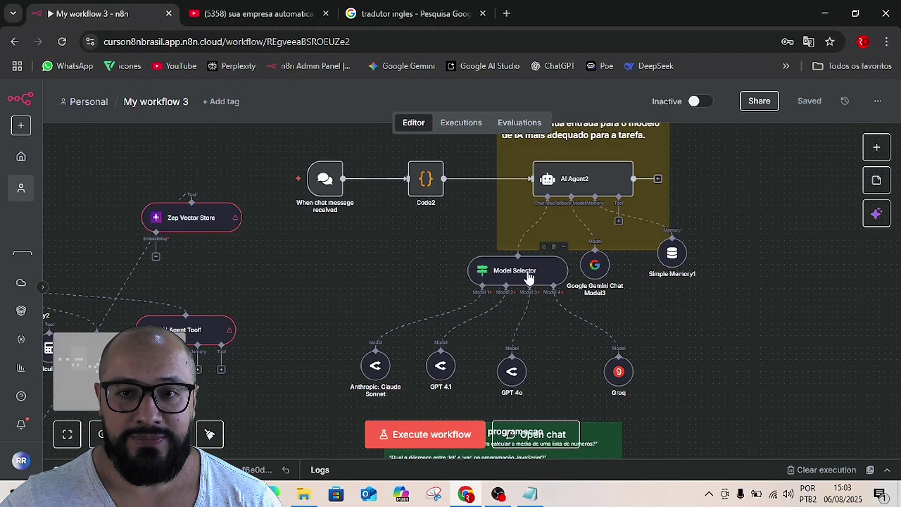
scroll(536, 301, "down", 2)
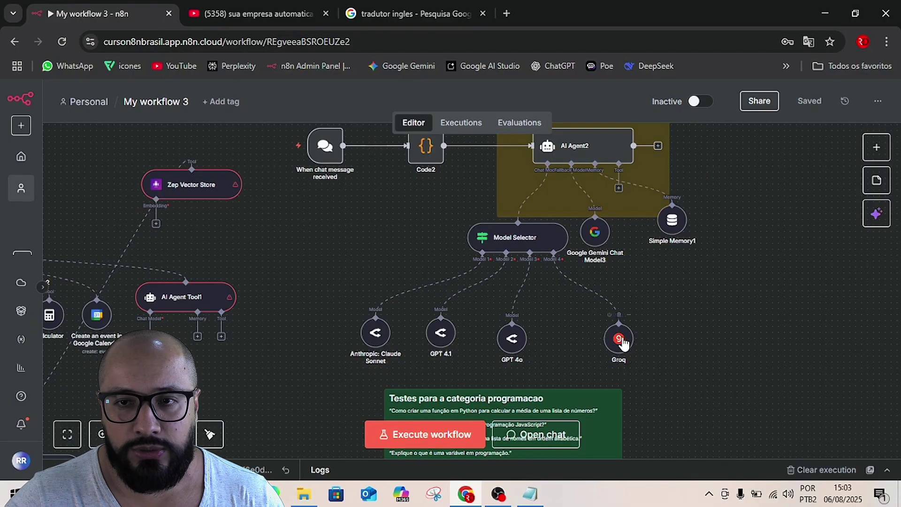
left_click_drag(623, 345, 653, 323)
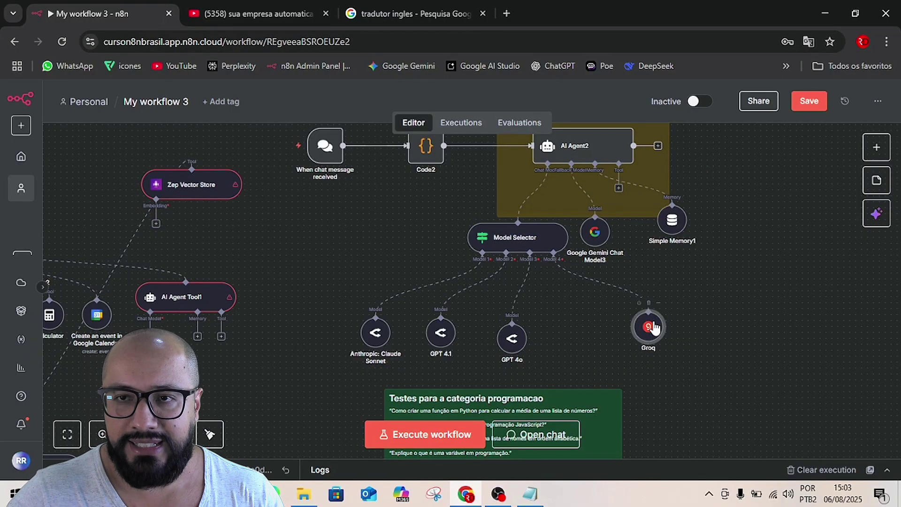
left_click_drag(654, 327, 625, 324)
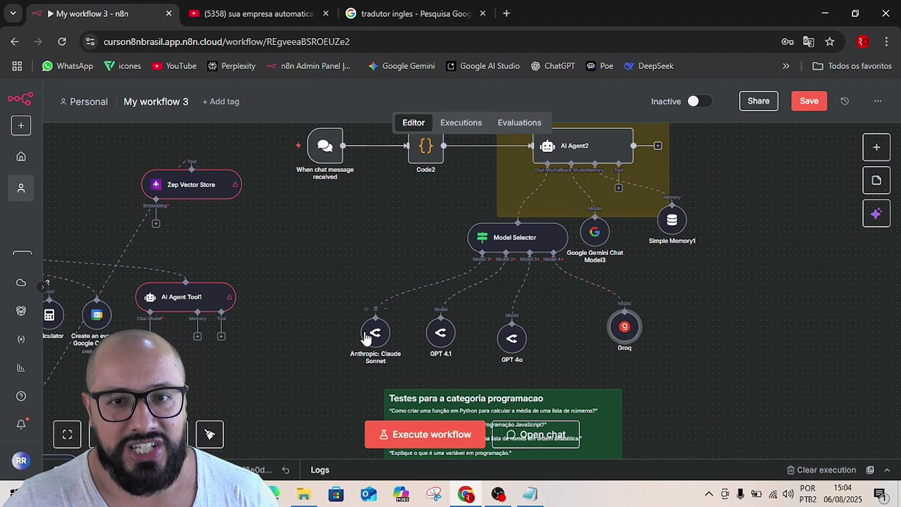
mouse_move(367, 338)
left_mouse_down()
mouse_move(404, 284)
mouse_move(381, 281)
mouse_move(375, 296)
mouse_move(397, 300)
mouse_move(368, 294)
mouse_move(376, 307)
mouse_move(357, 320)
mouse_move(380, 329)
mouse_move(356, 330)
left_mouse_up()
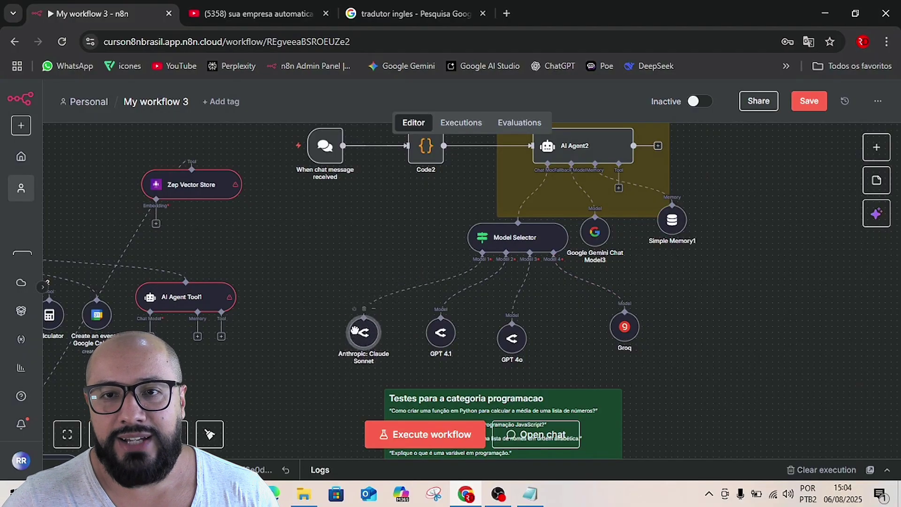
- Review the Model Selector's rules and the query_type condition that routes requests to each connected model
double_click(503, 237)
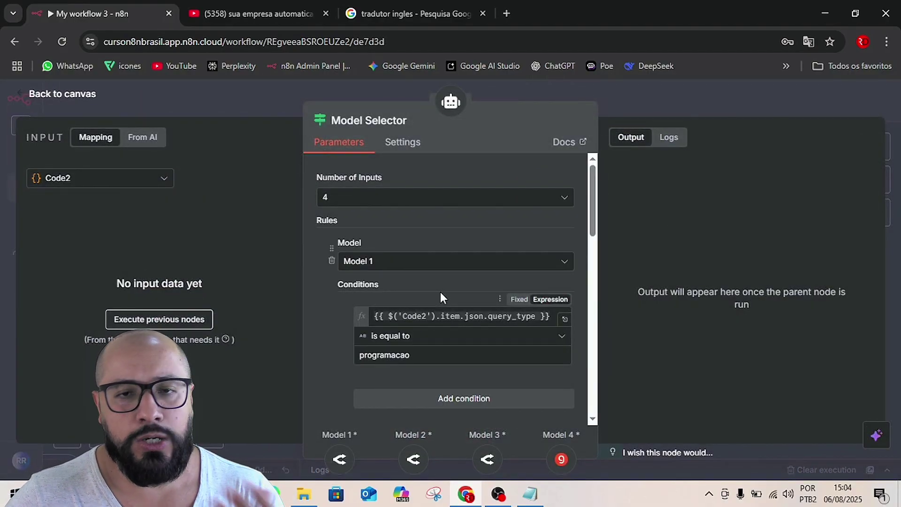
scroll(324, 334, "down", 5)
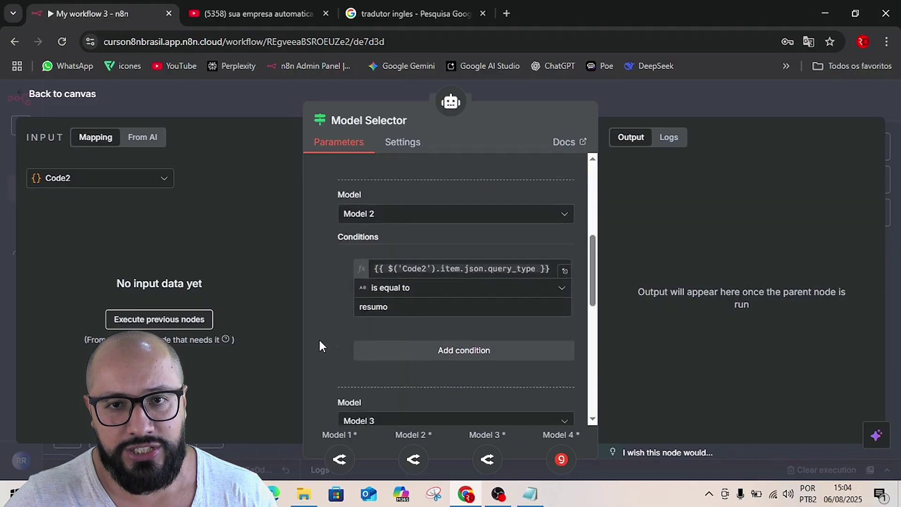
scroll(319, 343, "down", 5)
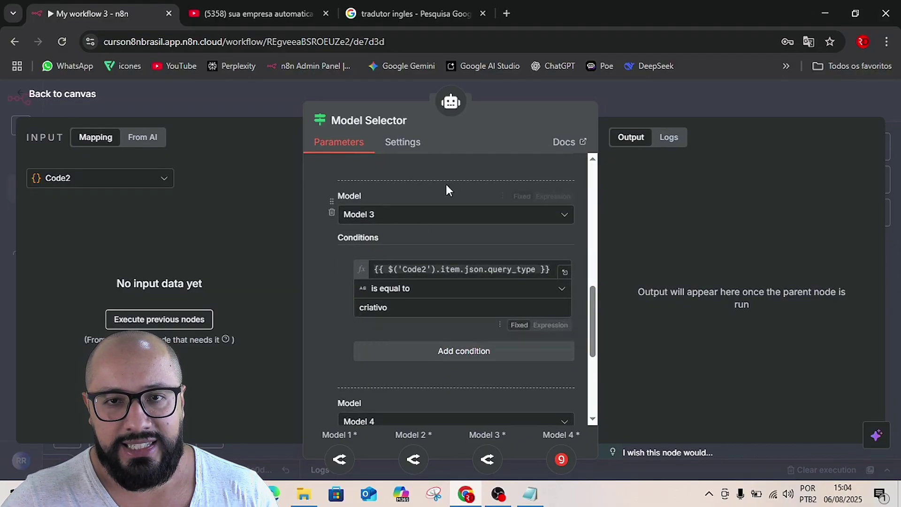
left_click(684, 101)
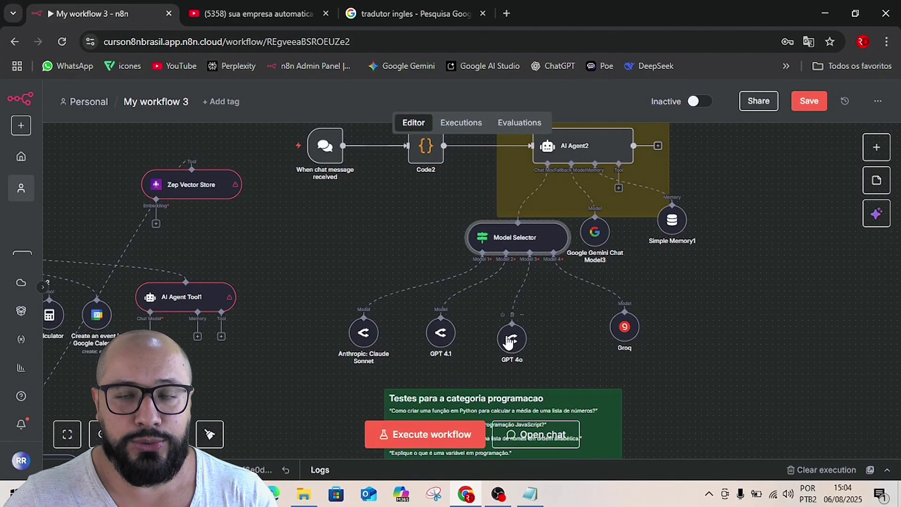
- Examine the Model Selector's available input counts, keeping 4, and read through its rules from Model 1 to Model 4
scroll(689, 314, "up", 5)
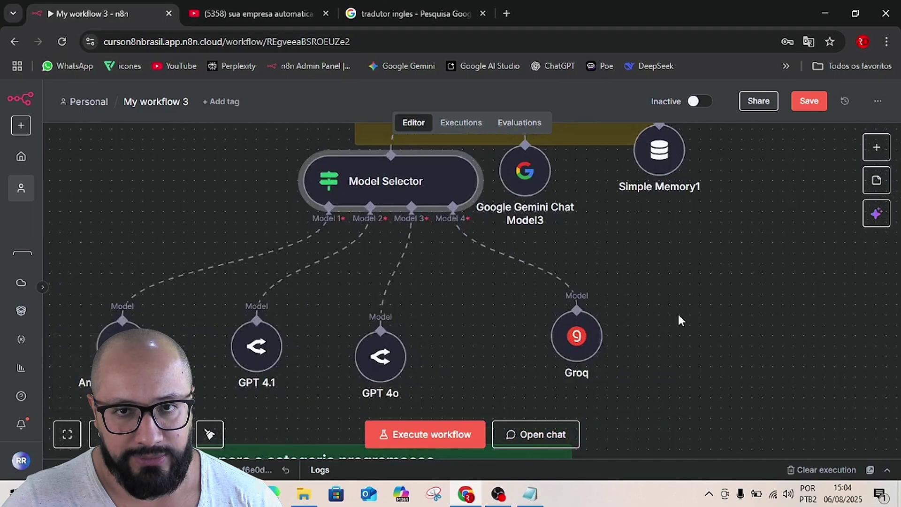
double_click(387, 188)
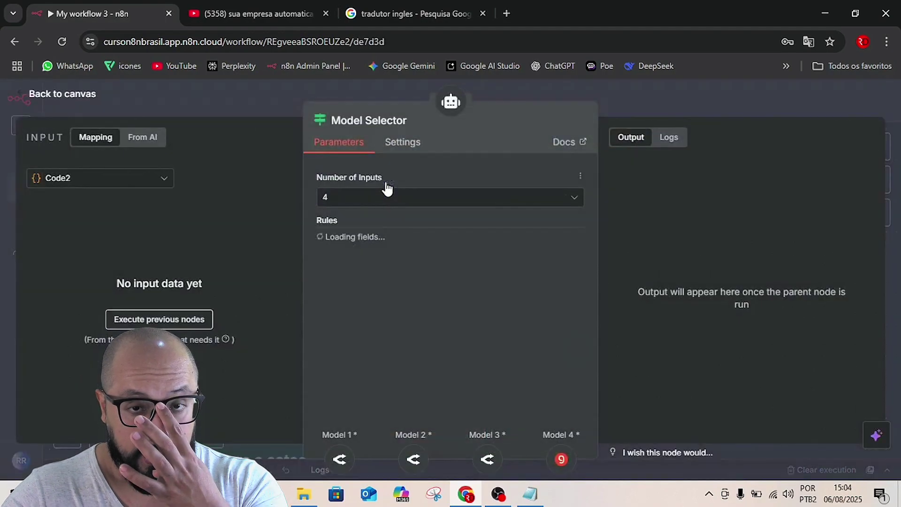
left_click(345, 199)
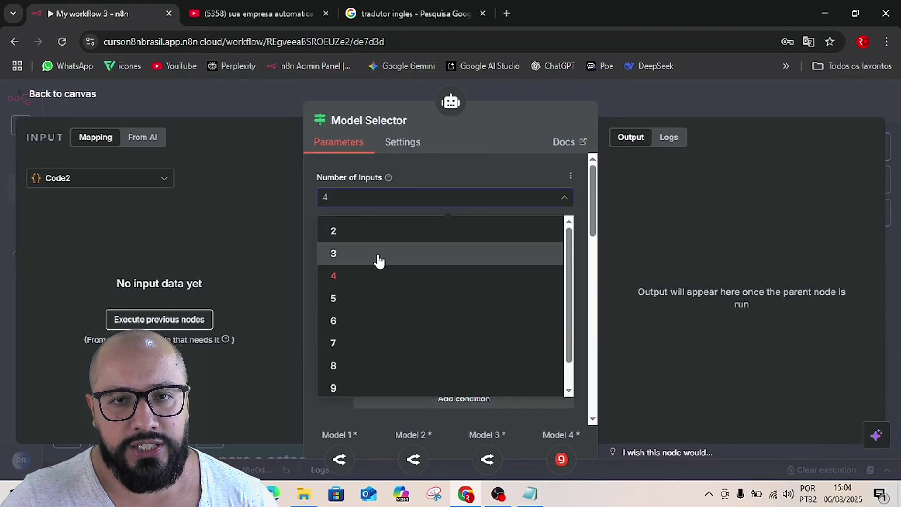
scroll(378, 324, "down", 1)
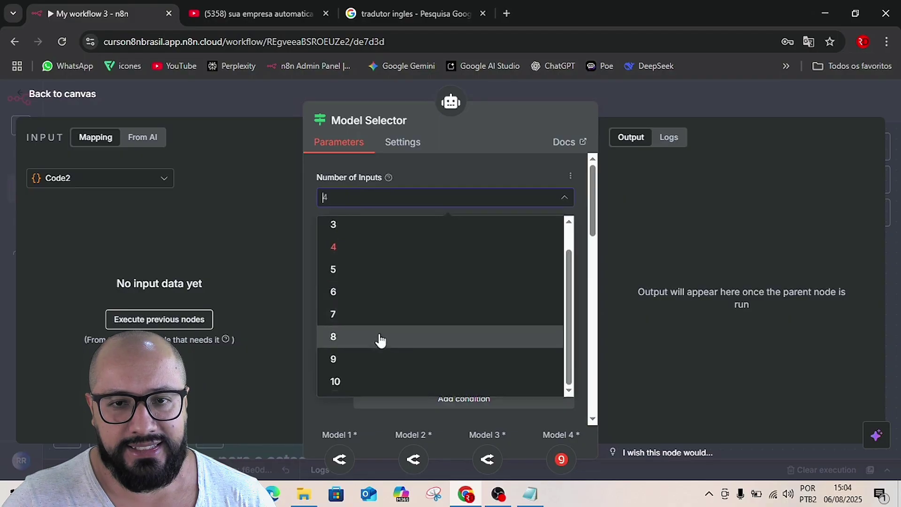
left_click(362, 247)
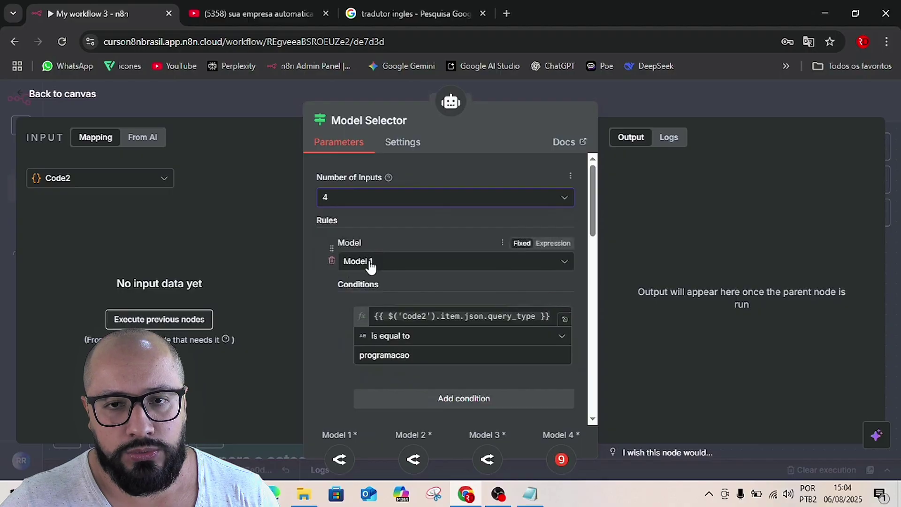
scroll(354, 284, "down", 1)
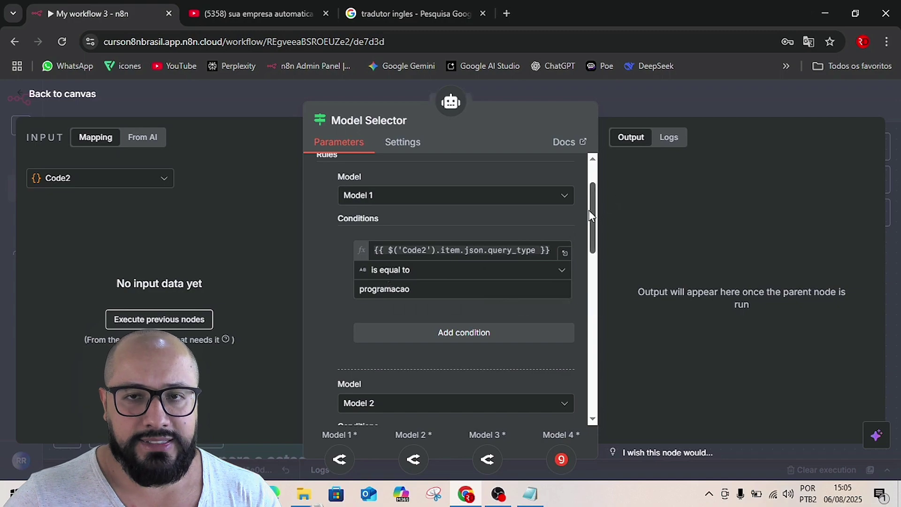
scroll(567, 218, "down", 13)
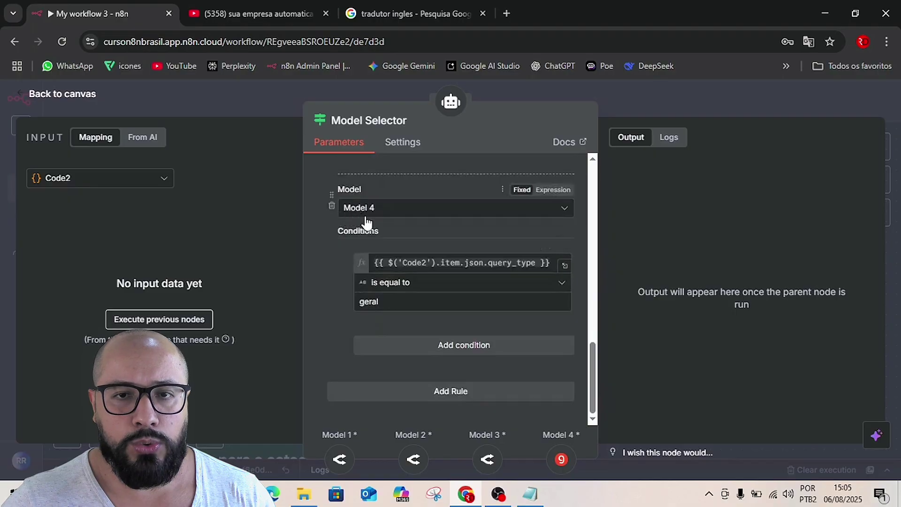
left_click(675, 106)
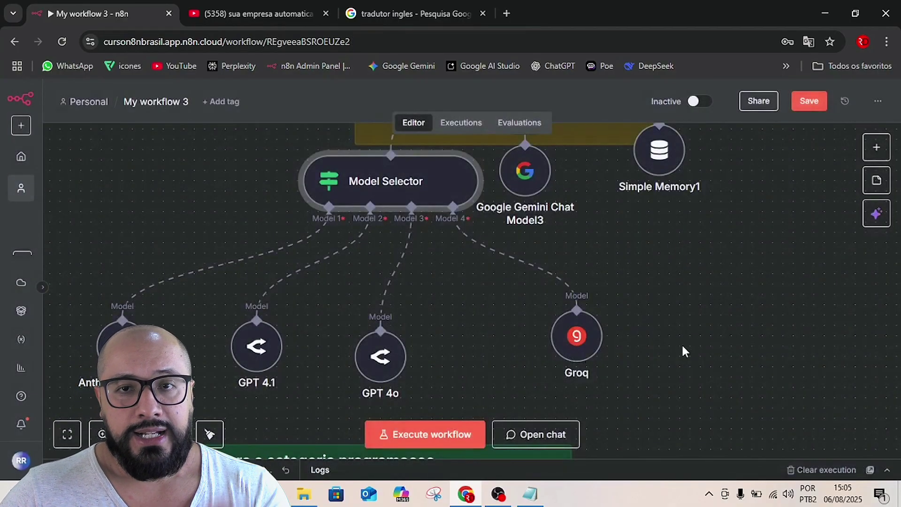
- Inspect the Code2 query_type expression used as the condition of the Model Selector's first rule
double_click(391, 184)
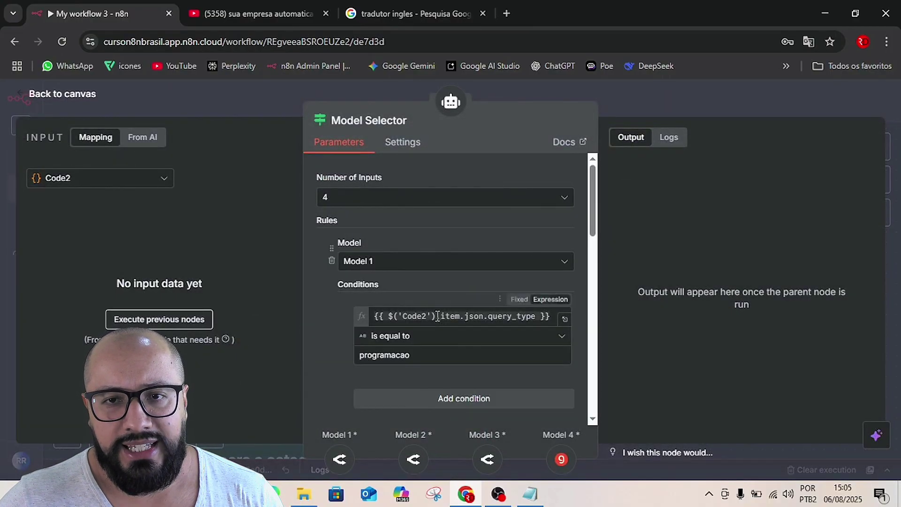
mouse_move(454, 320)
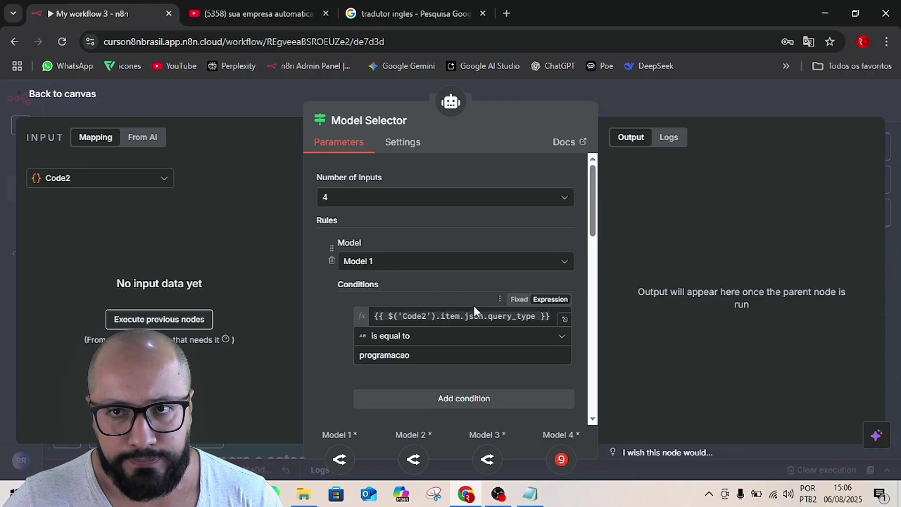
left_click(651, 96)
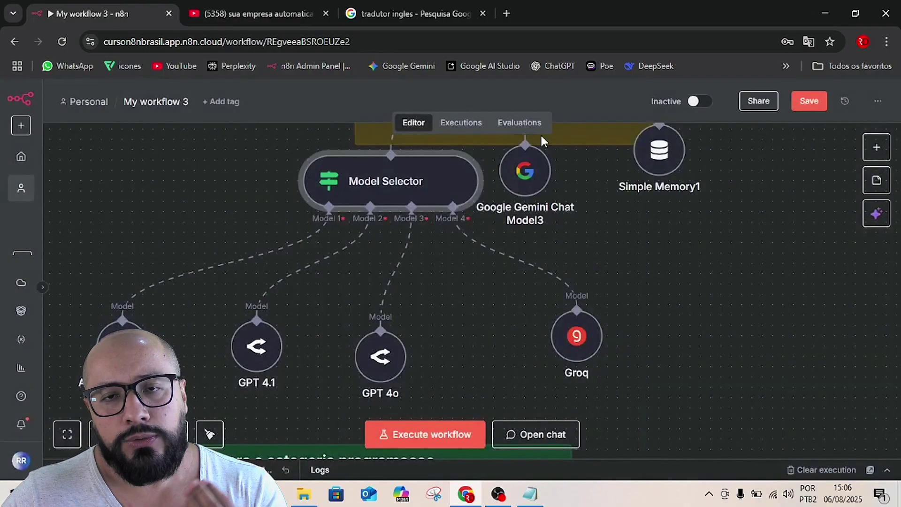
- Examine the Code2 node's JavaScript, from the keyword map that classifies queries to the local tests at its end
scroll(481, 283, "up", 5)
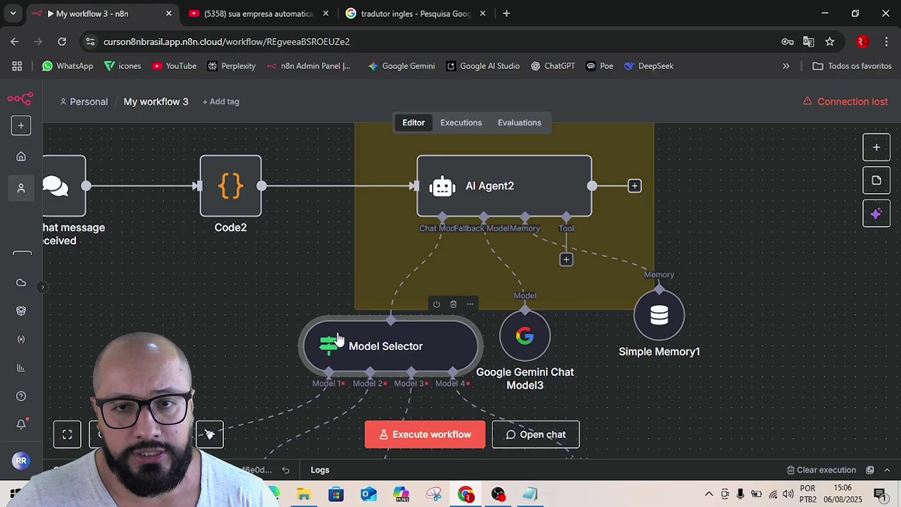
scroll(357, 340, "down", 1)
scroll(453, 325, "down", 3)
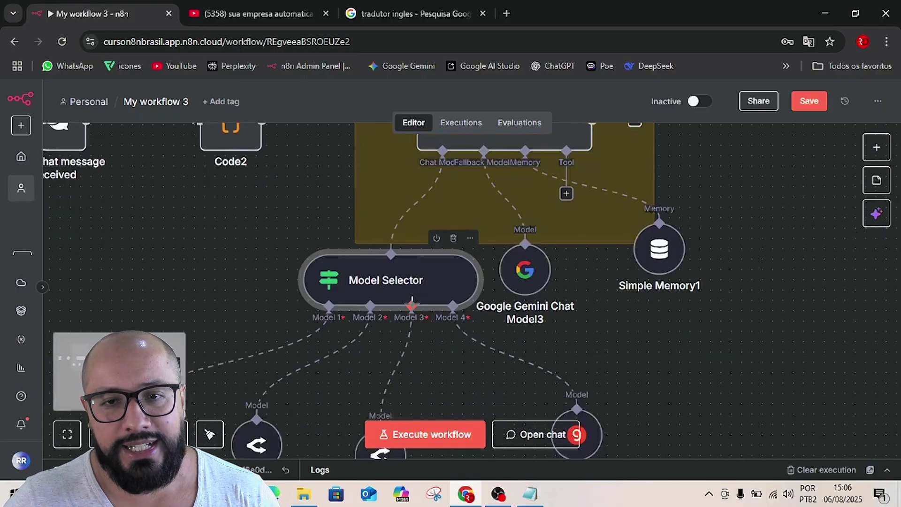
scroll(421, 323, "up", 1)
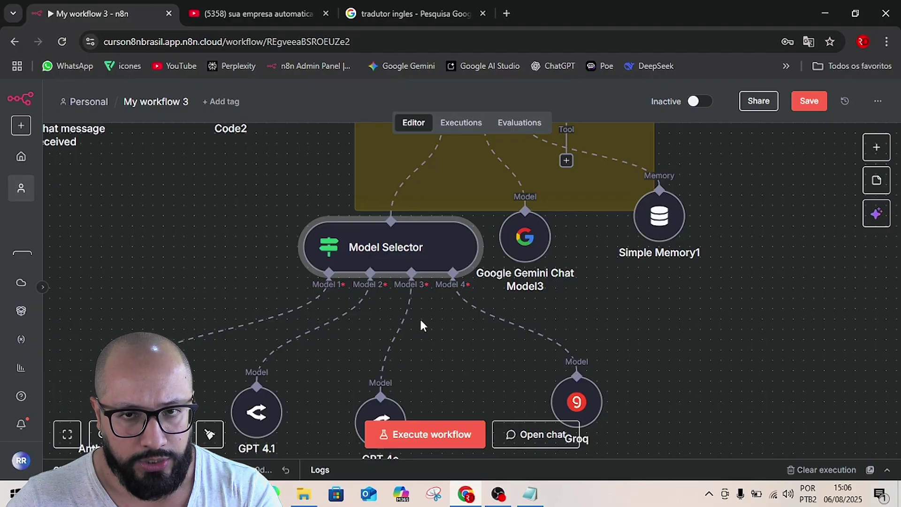
scroll(688, 312, "left", 6)
scroll(689, 311, "up", 4)
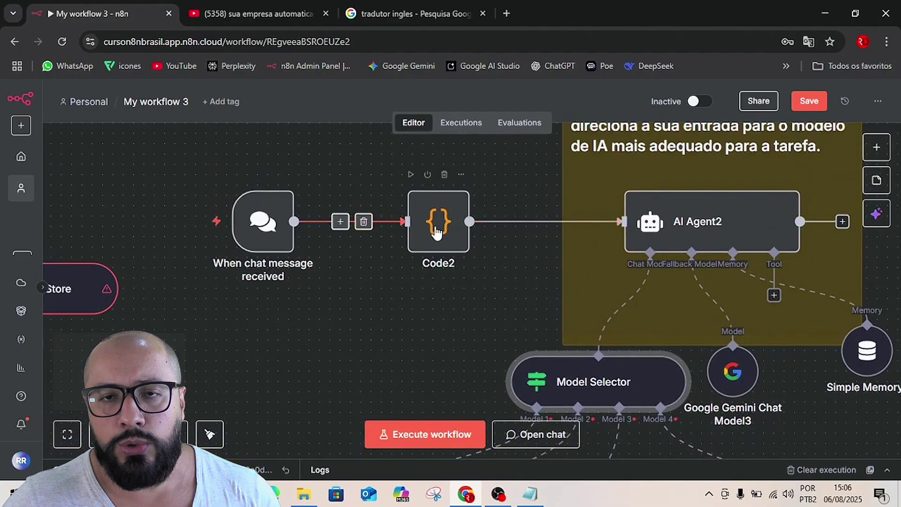
left_click(437, 232)
double_click(436, 229)
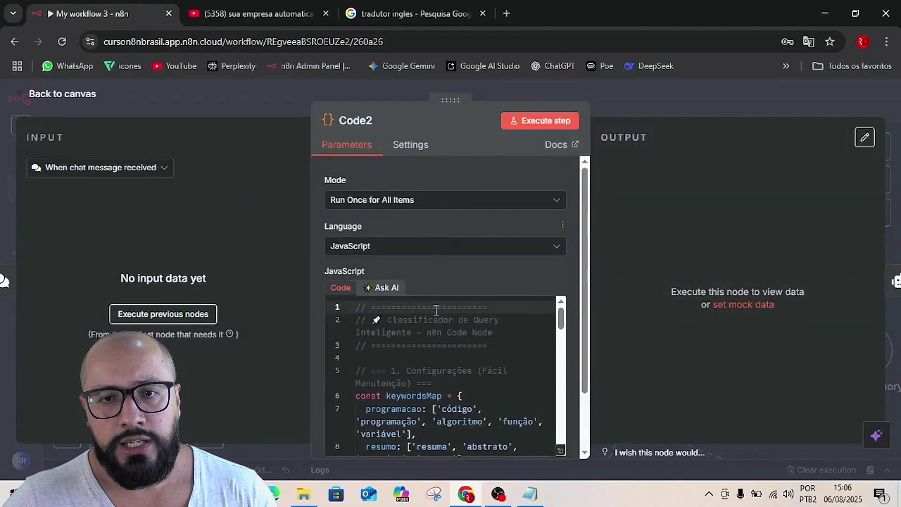
scroll(478, 360, "down", 2)
scroll(478, 361, "down", 10)
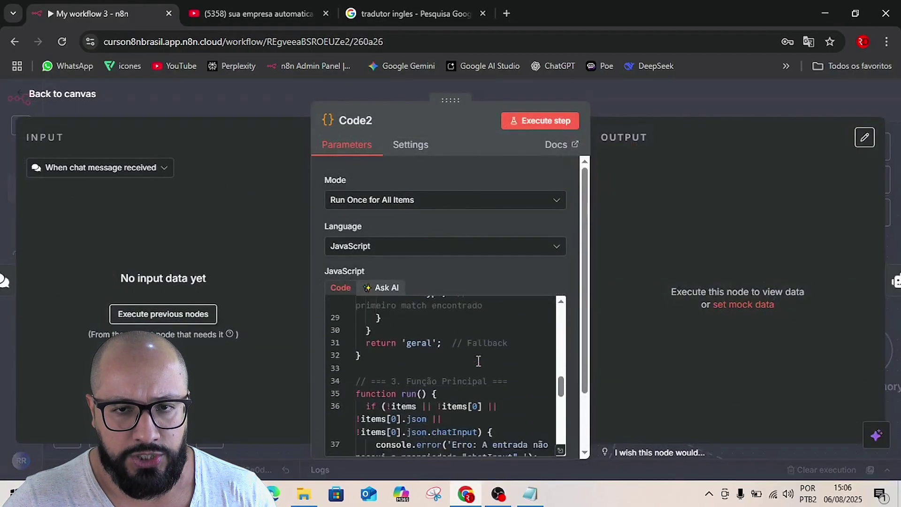
scroll(478, 362, "down", 8)
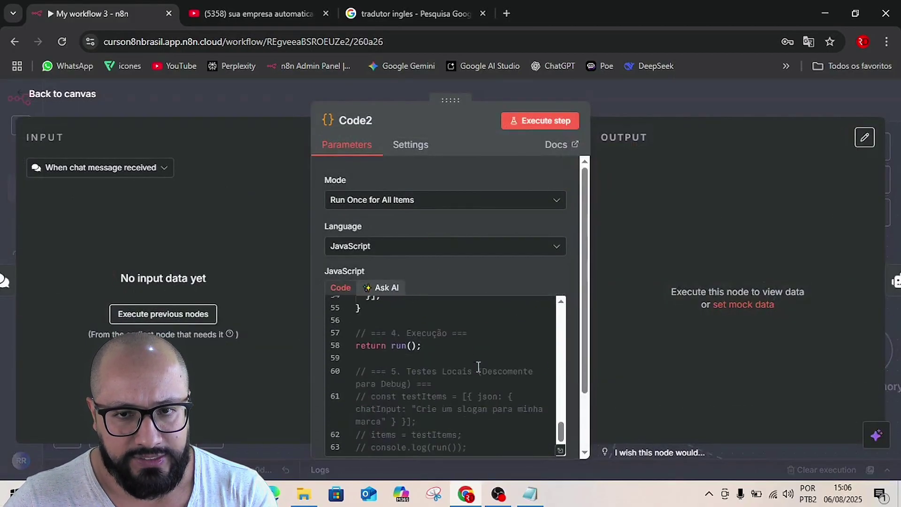
left_click(693, 92)
- Look over the sticky note of test prompts and highlight the Python question about averaging a list of numbers
left_click_drag(455, 332, 329, 288)
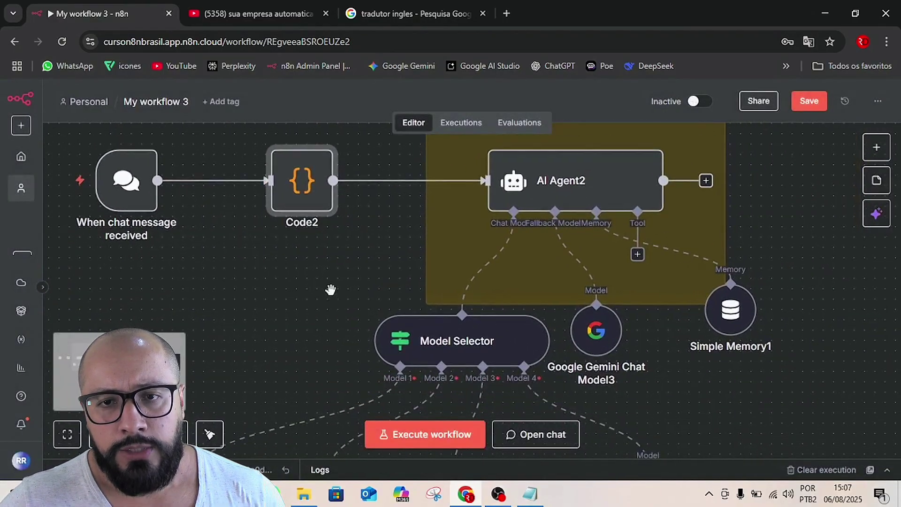
scroll(562, 311, "down", 5)
scroll(636, 318, "down", 8)
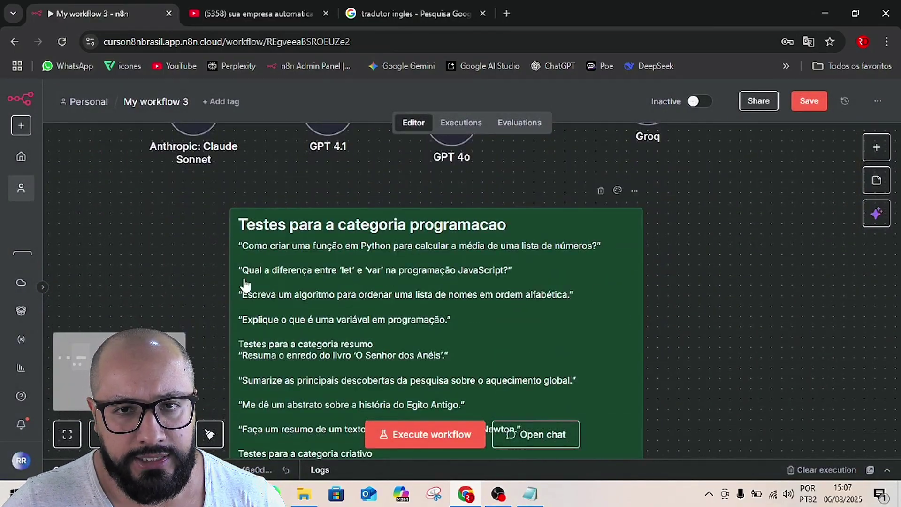
triple_click(337, 260)
left_click(372, 253)
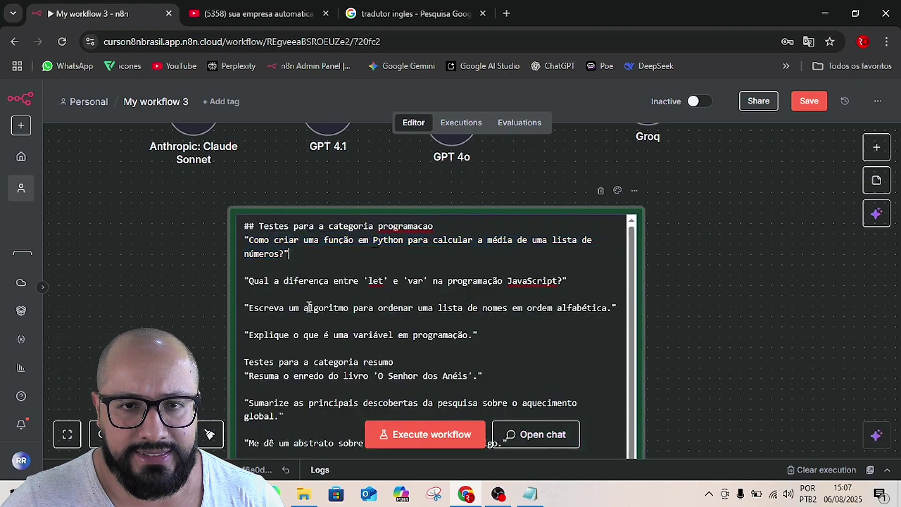
left_click_drag(249, 241, 284, 262)
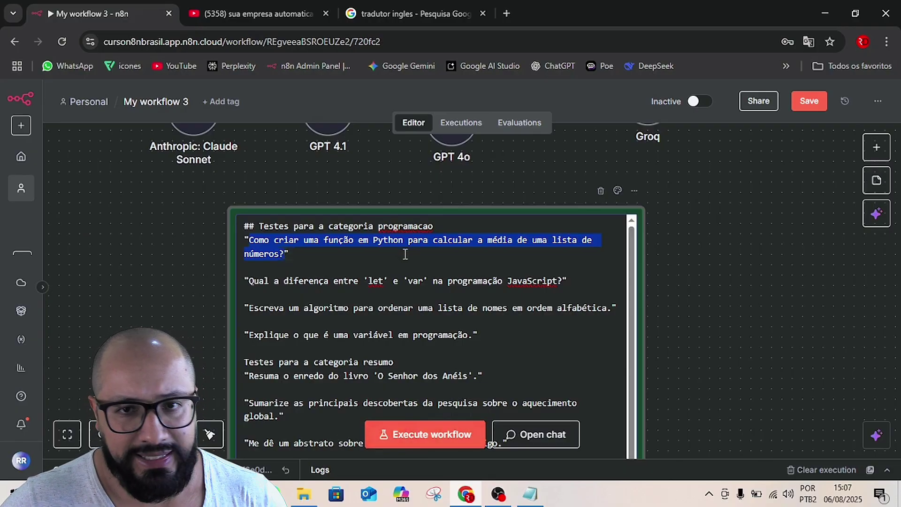
left_click(737, 221)
scroll(720, 227, "up", 10)
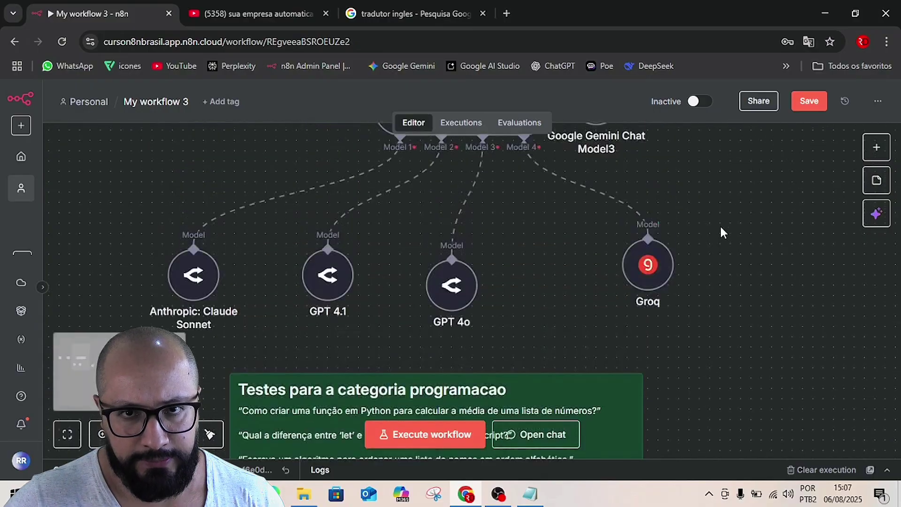
- Clear the previous execution from the logs and start a fresh chat session for testing the Model Selector
scroll(720, 226, "down", 4)
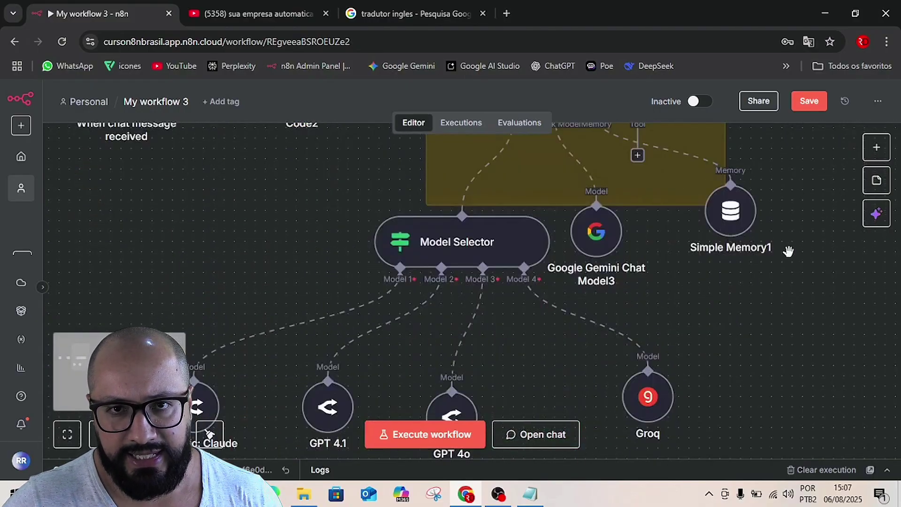
scroll(788, 252, "down", 3)
left_click(526, 432)
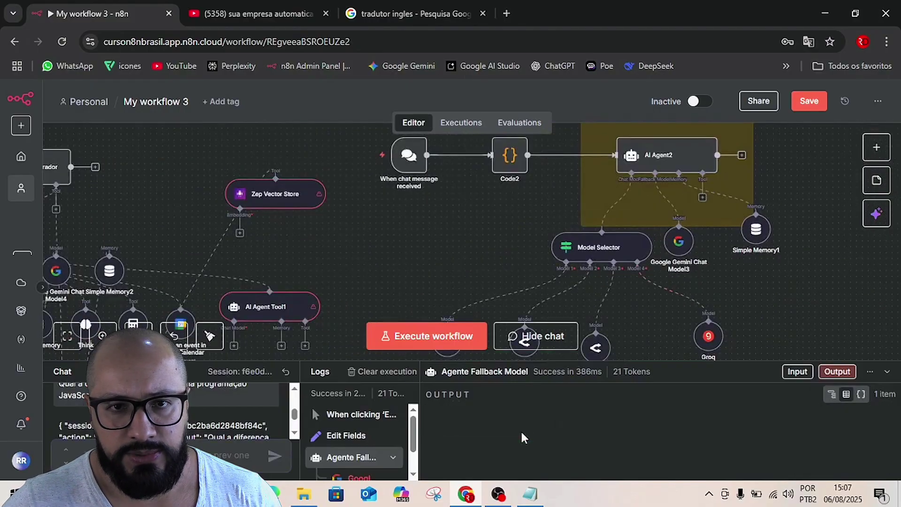
left_click(378, 372)
left_click(286, 373)
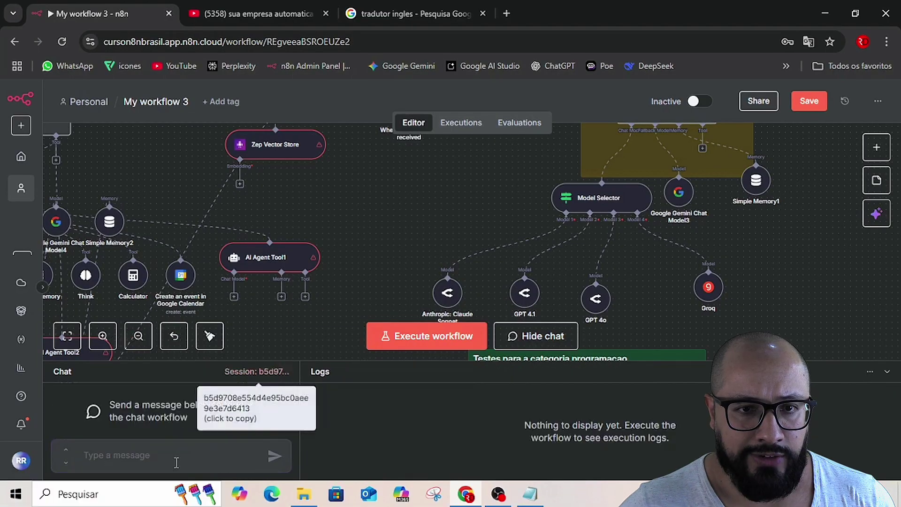
- Send the chat message "oi" and check the reply and which model handled it
left_click(177, 460)
type("oi")
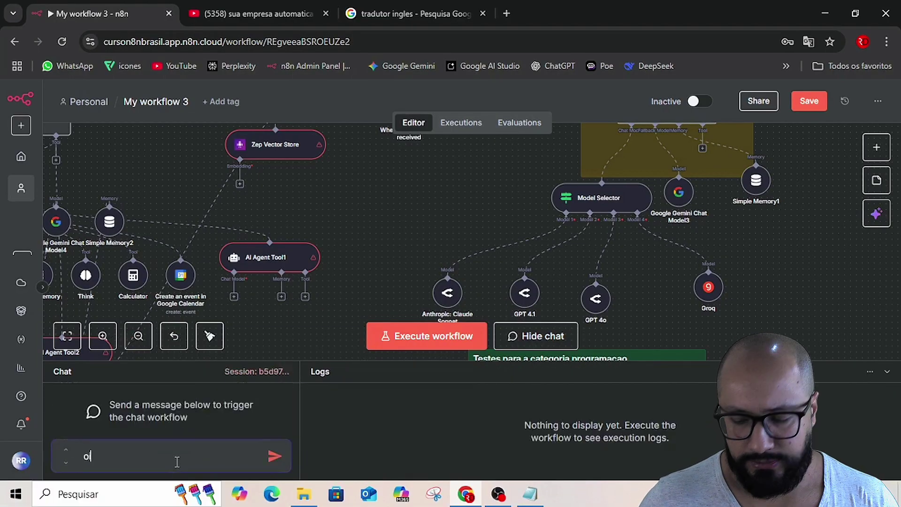
key("Return")
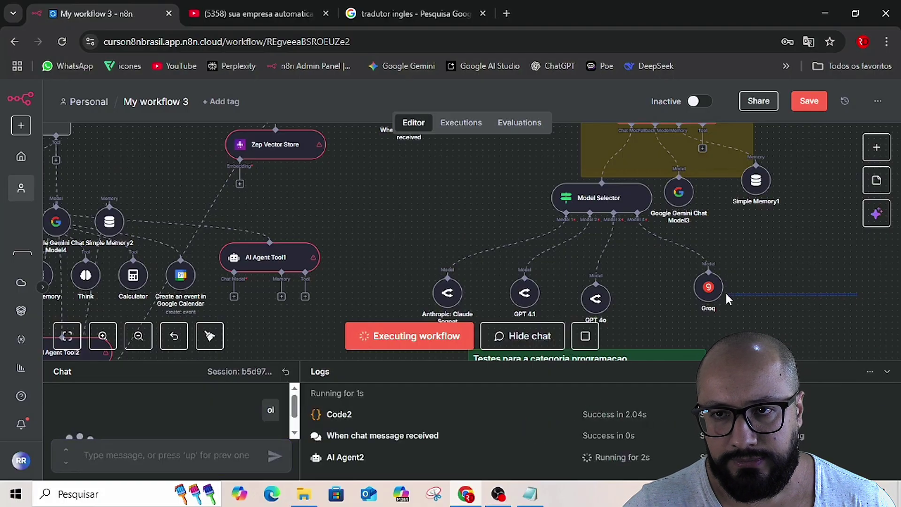
left_click_drag(812, 284, 745, 277)
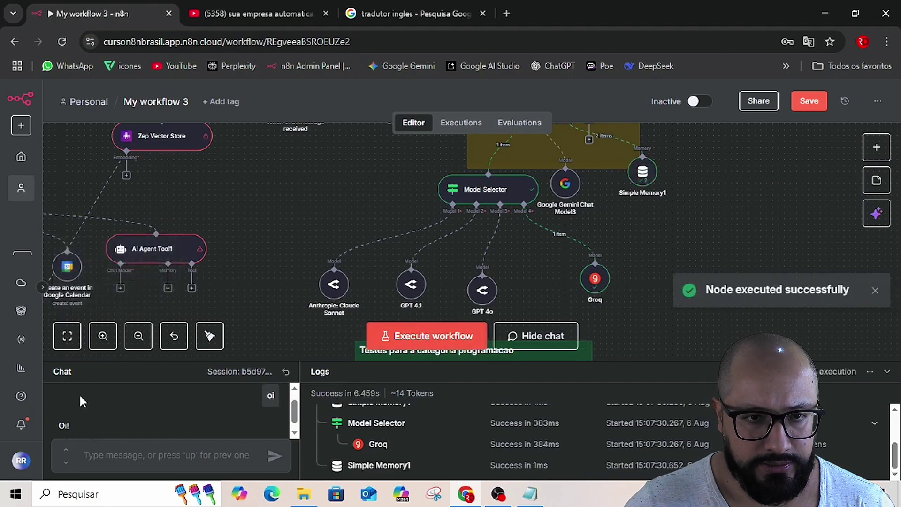
scroll(137, 398, "down", 1)
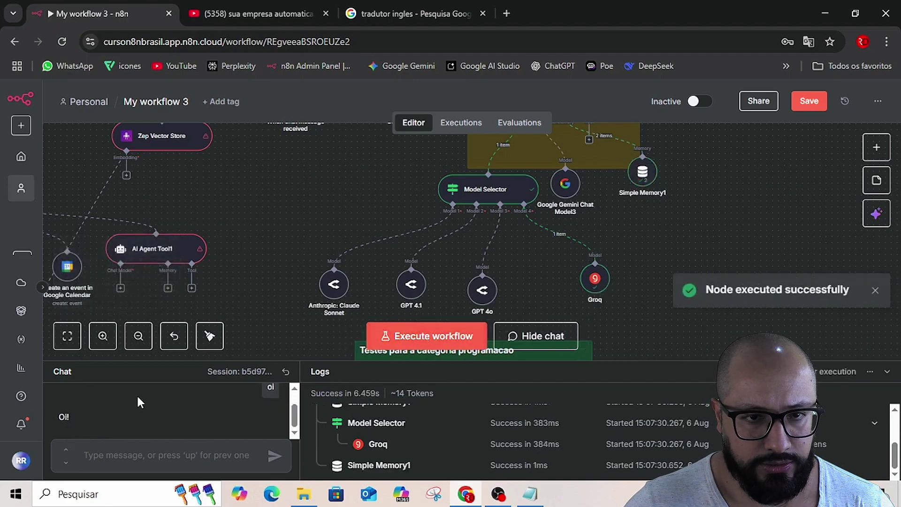
- Send the general-knowledge question "qual é a capital da França?" in the chat
left_click(140, 449)
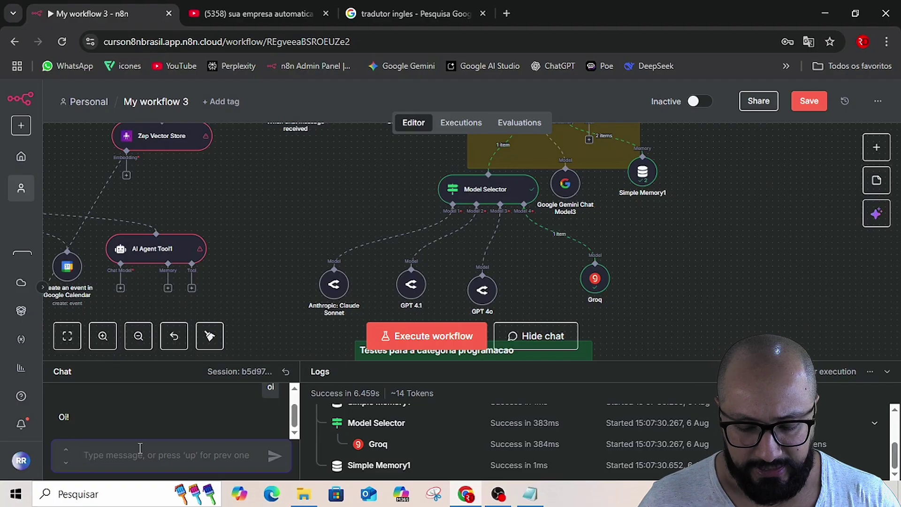
type("qual")
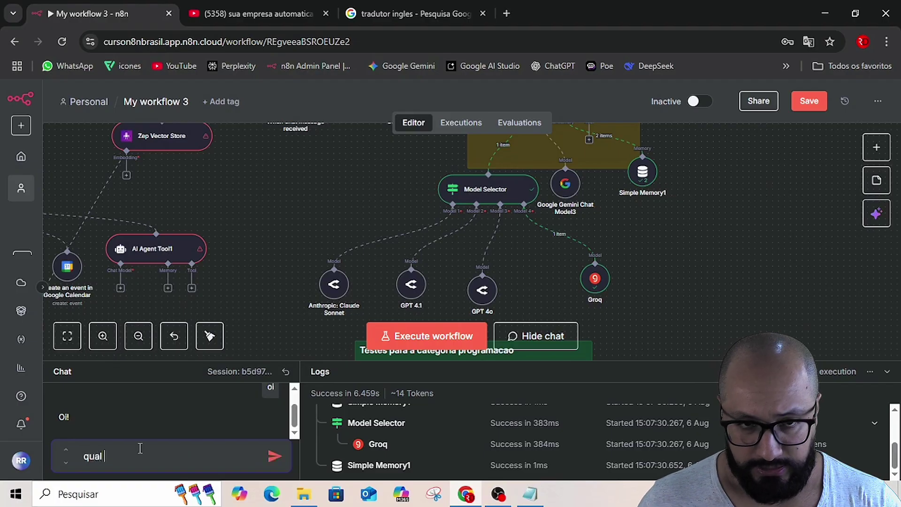
type(" é a c")
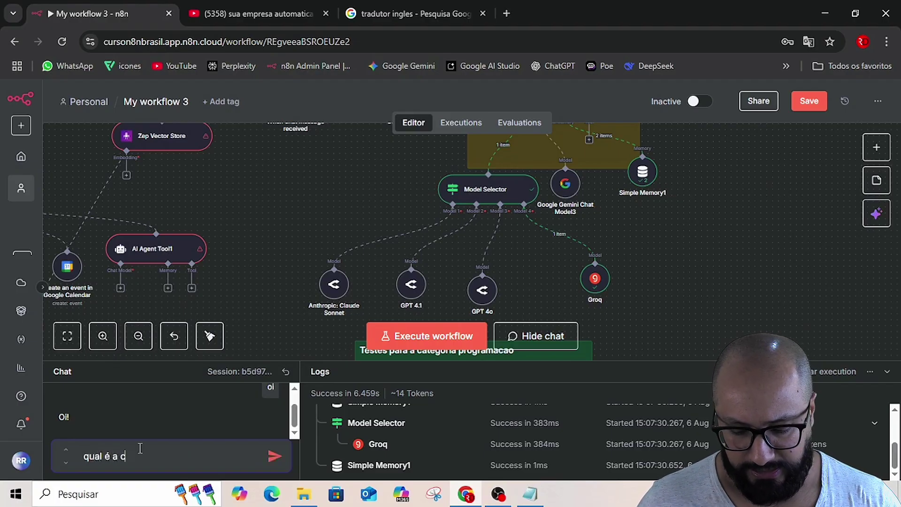
type("apital da Franc")
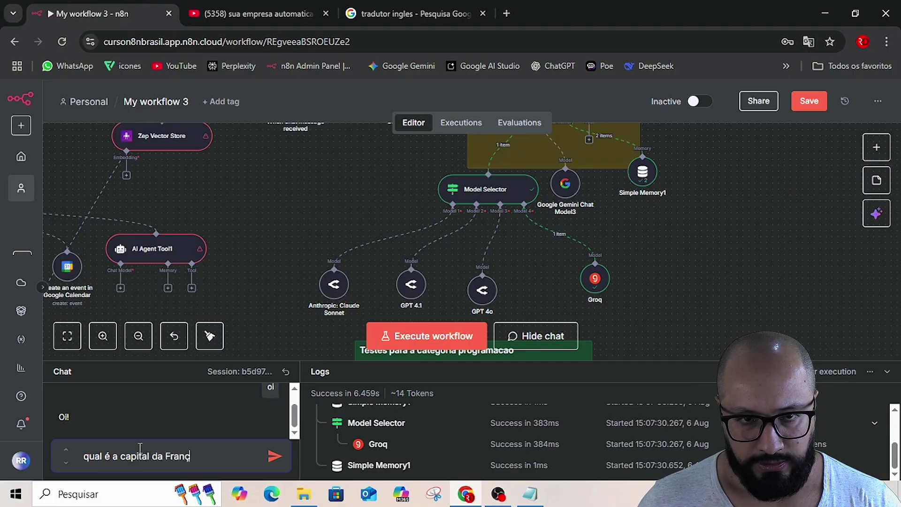
key("Return")
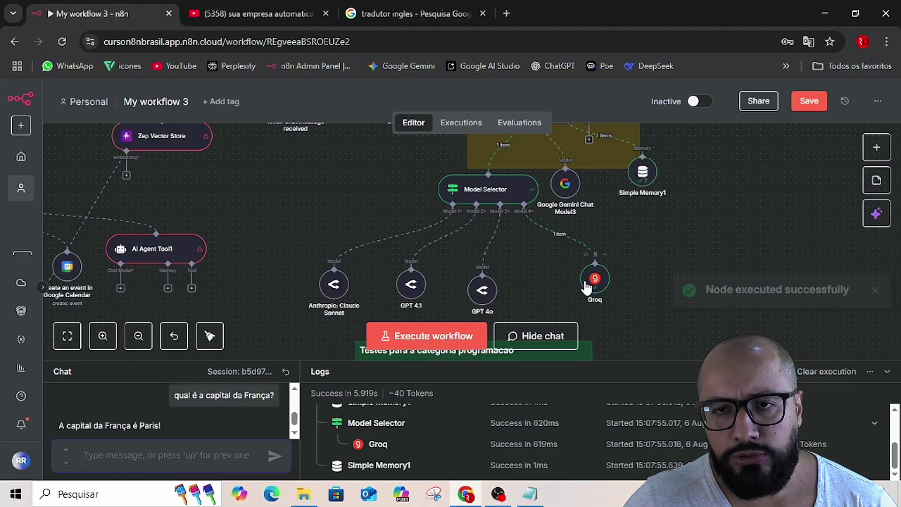
- Shift the Groq node slightly and copy the question "Como criar uma função em Python para calcular a média de uma lista de números?" into the chat message
left_click_drag(589, 279, 609, 310)
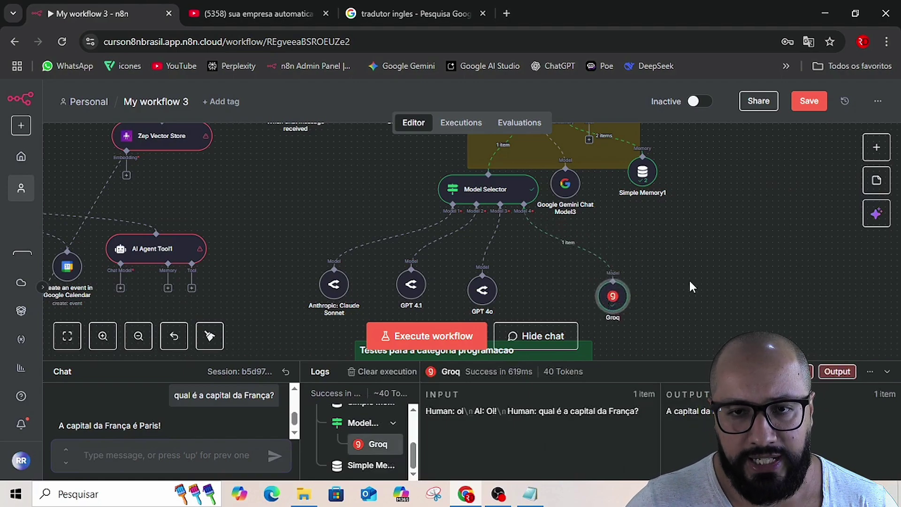
scroll(720, 265, "down", 5)
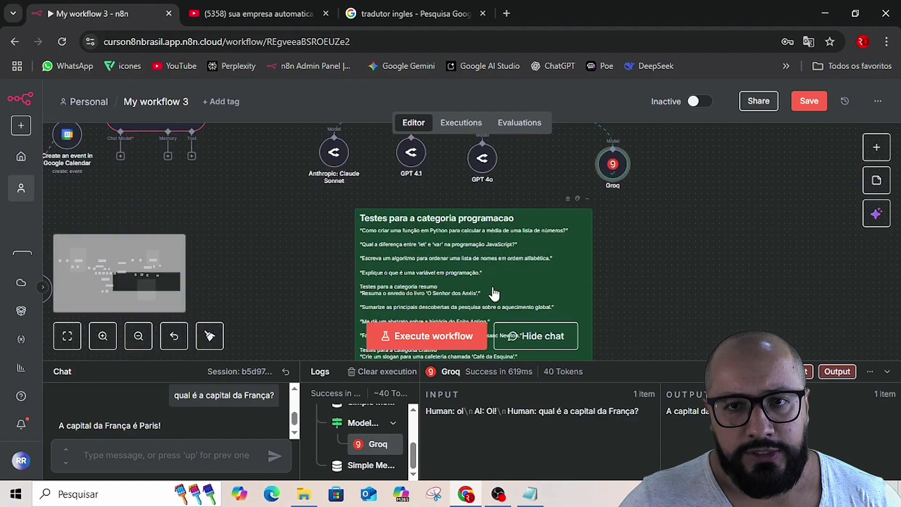
triple_click(418, 237)
key("ctrl+c")
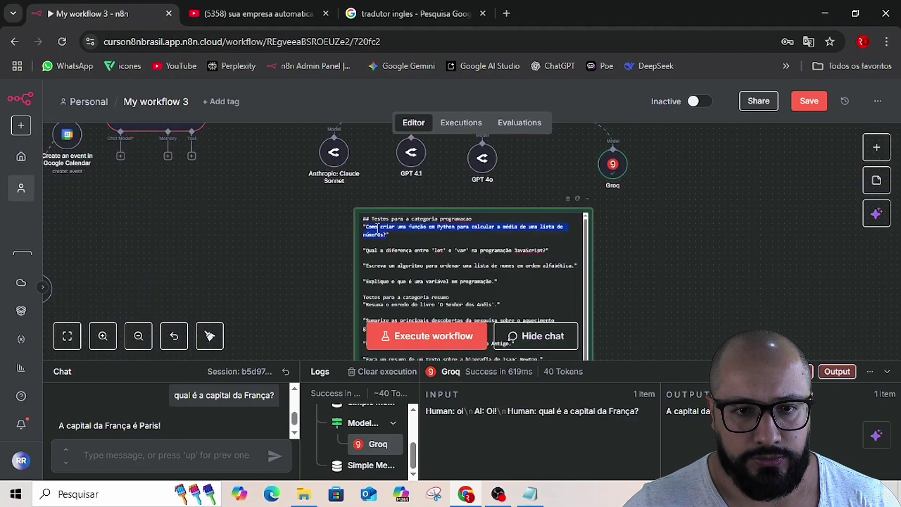
left_click(194, 449)
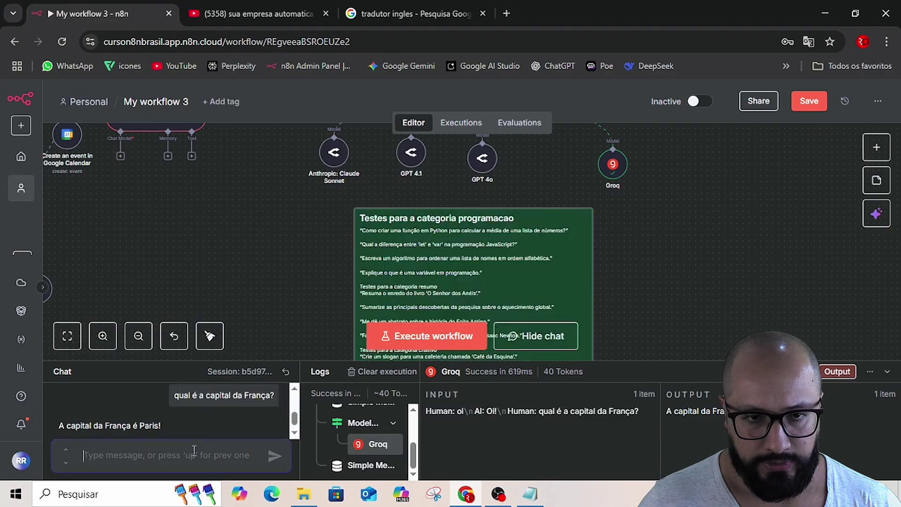
key("ctrl+v")
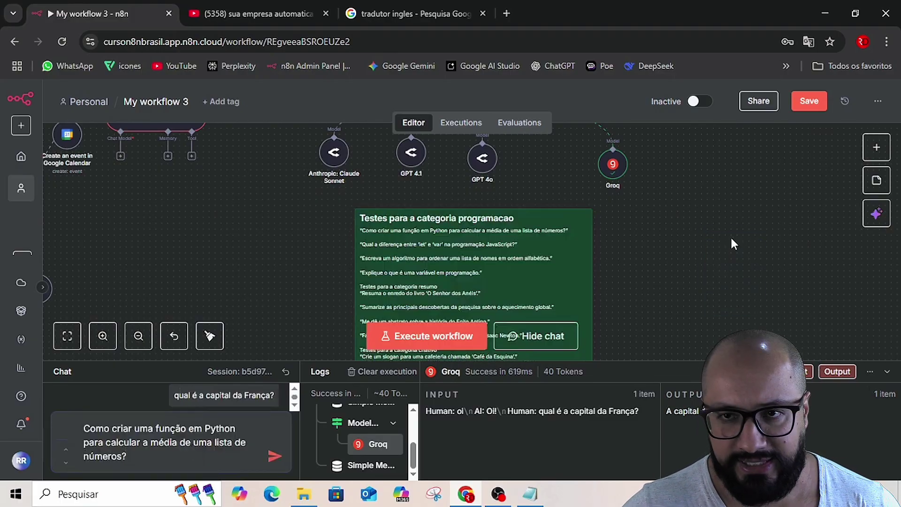
- Delete the connection between Code2 and AI Agent2, and send the Python question in the chat
left_click_drag(723, 197, 869, 390)
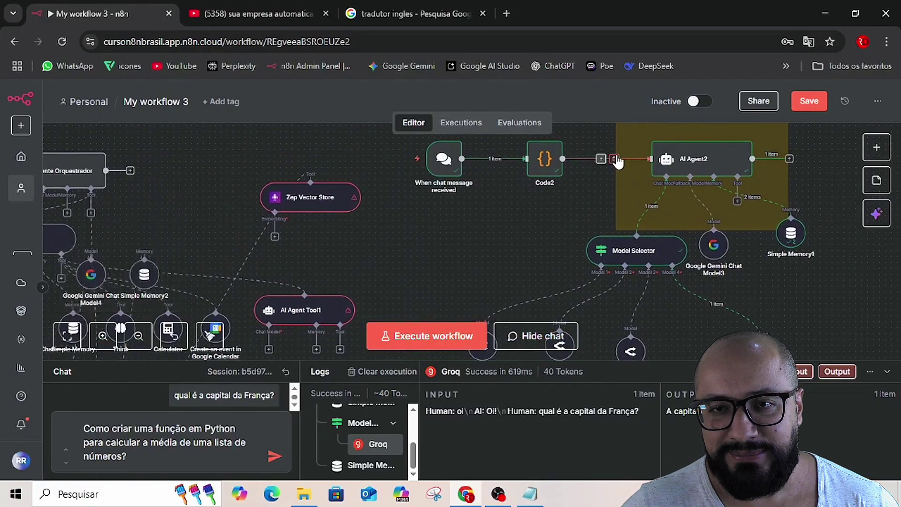
left_click(614, 158)
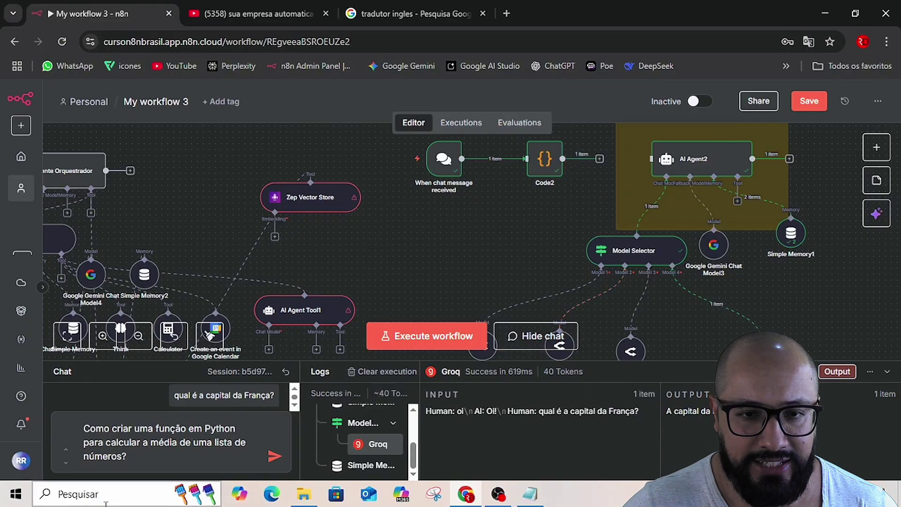
left_click(275, 456)
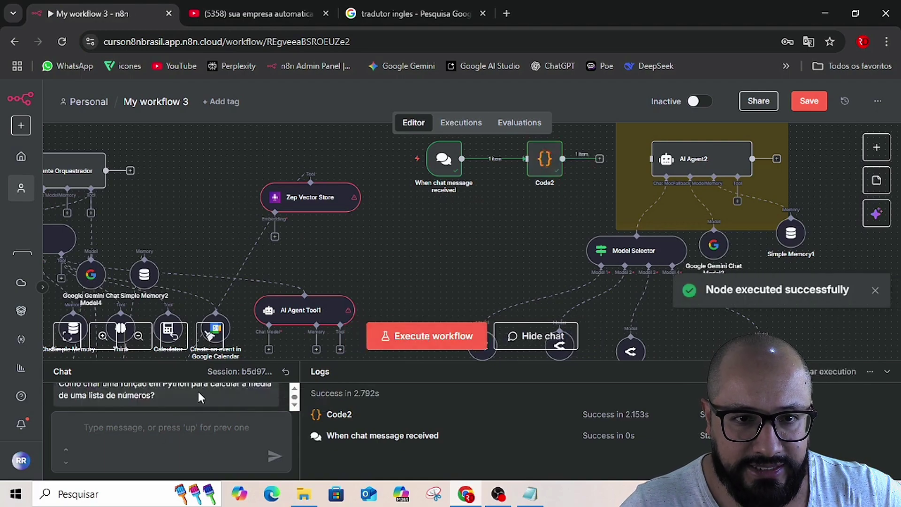
- Read the chat reply and check the query_type that Code2 outputs for the Python question
scroll(199, 392, "down", 2)
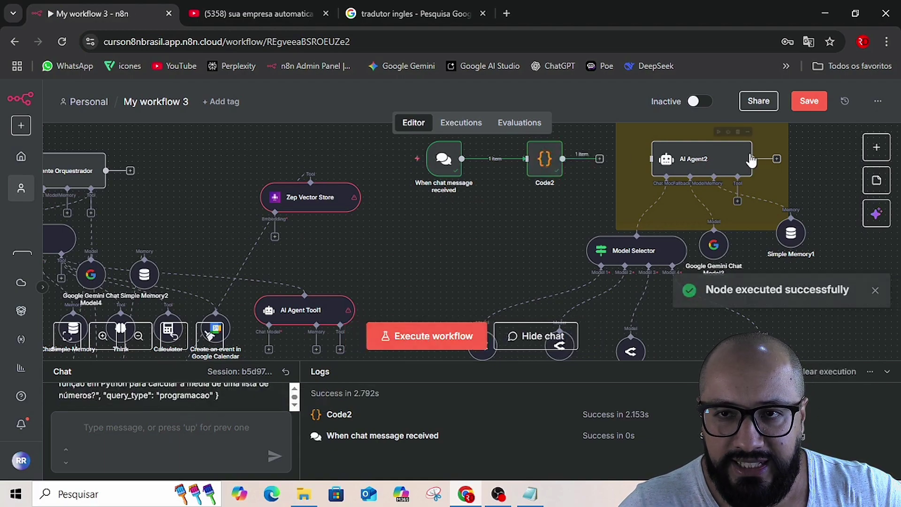
double_click(552, 162)
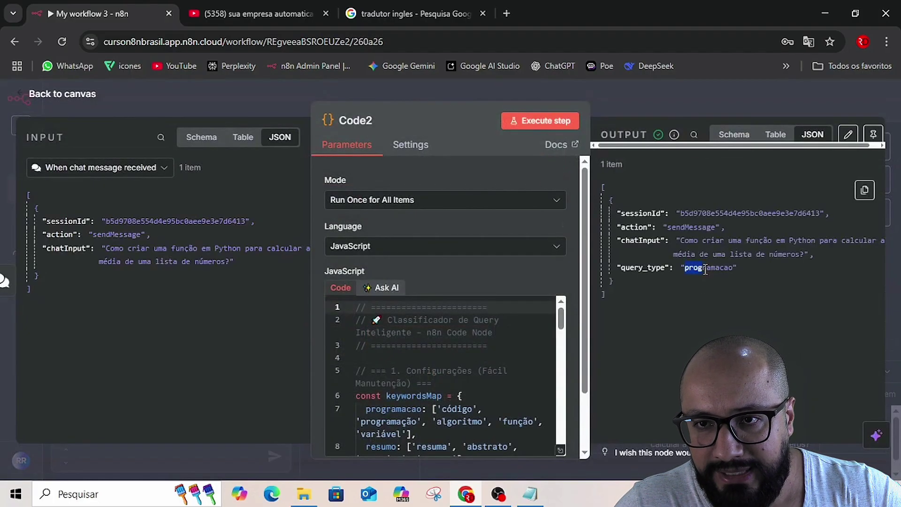
left_click_drag(705, 270, 735, 270)
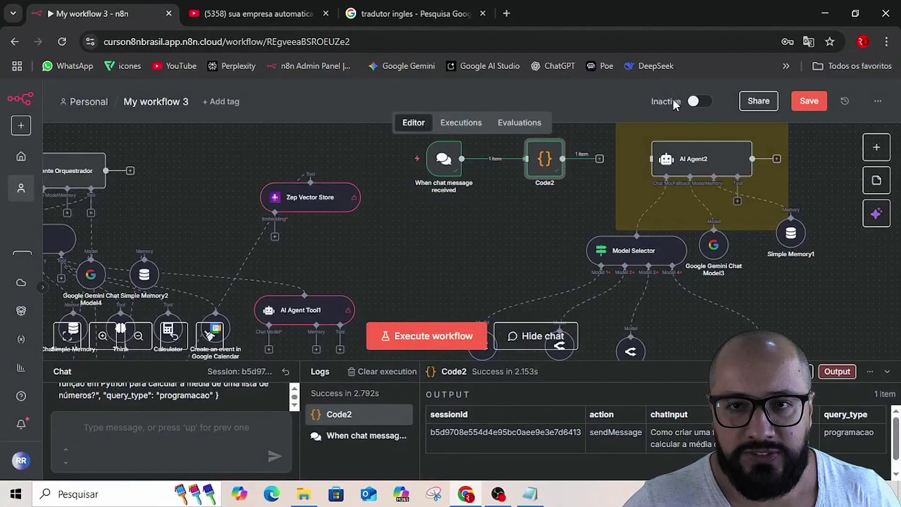
left_click(673, 97)
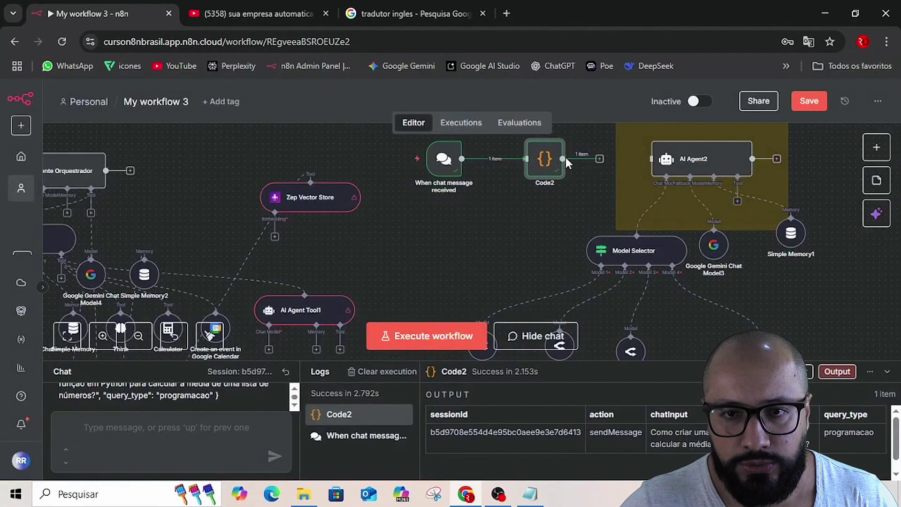
- Examine the Model 1 rule's condition in the Model Selector and which language model is connected to that input
left_click(629, 255)
double_click(628, 255)
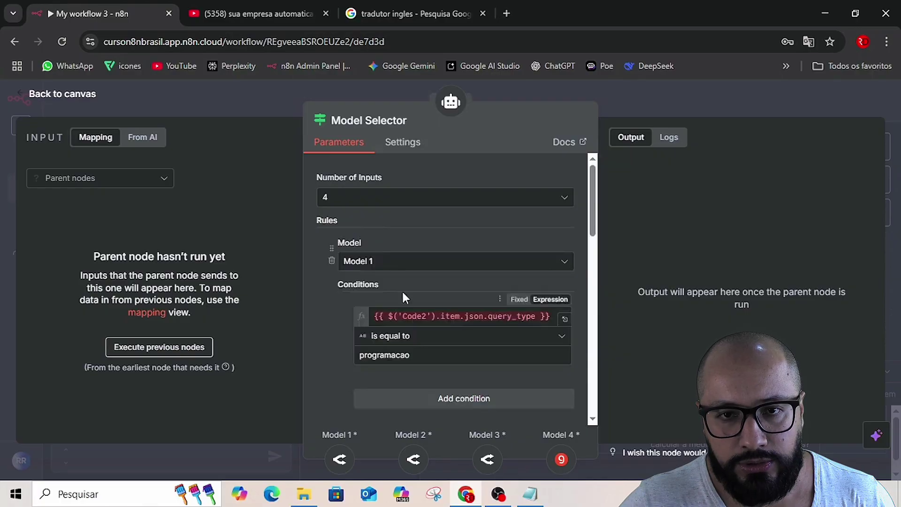
scroll(381, 301, "down", 1)
left_click_drag(360, 289, 415, 291)
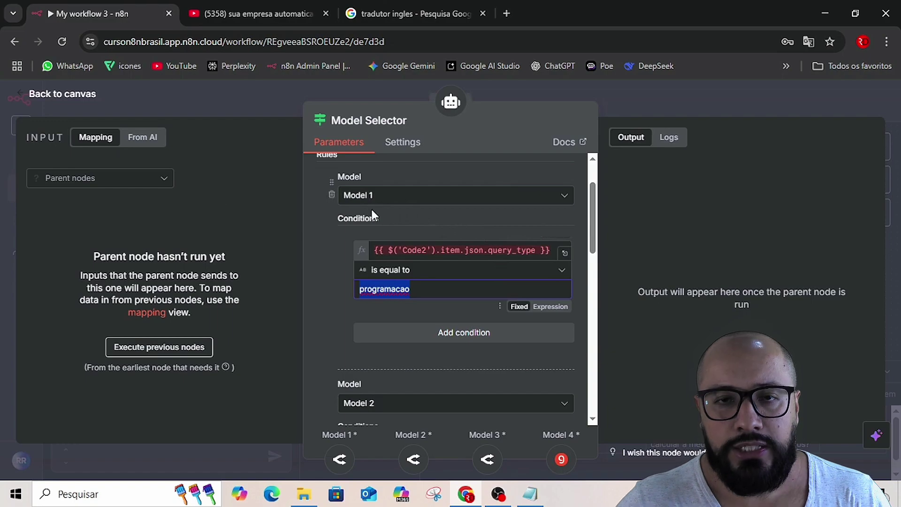
left_click(634, 104)
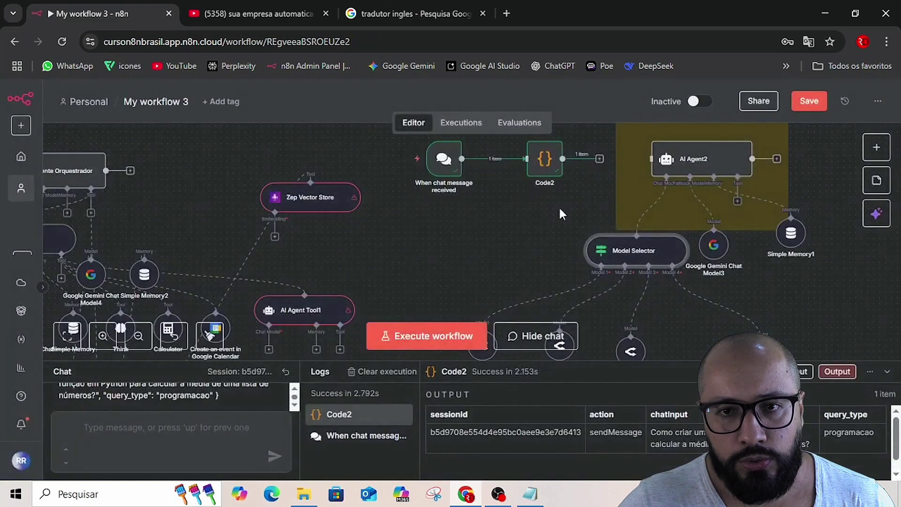
scroll(559, 206, "down", 3)
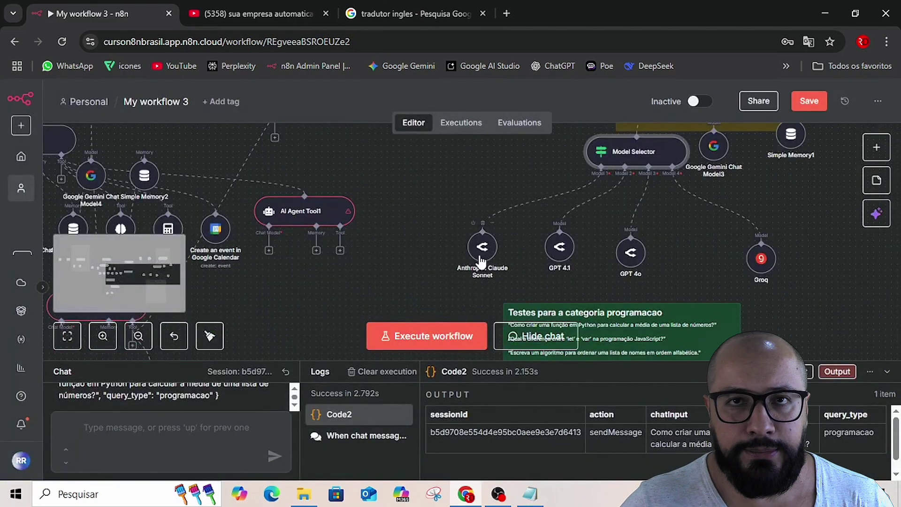
double_click(649, 152)
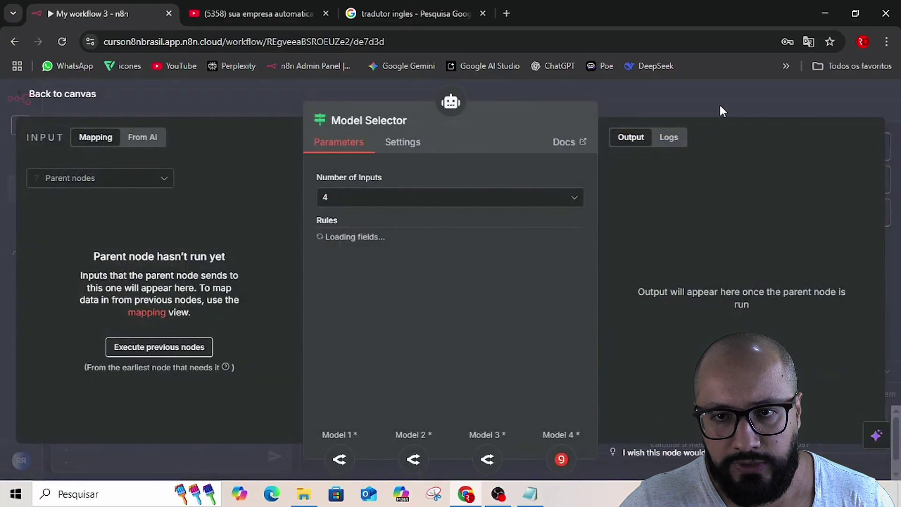
left_click(720, 104)
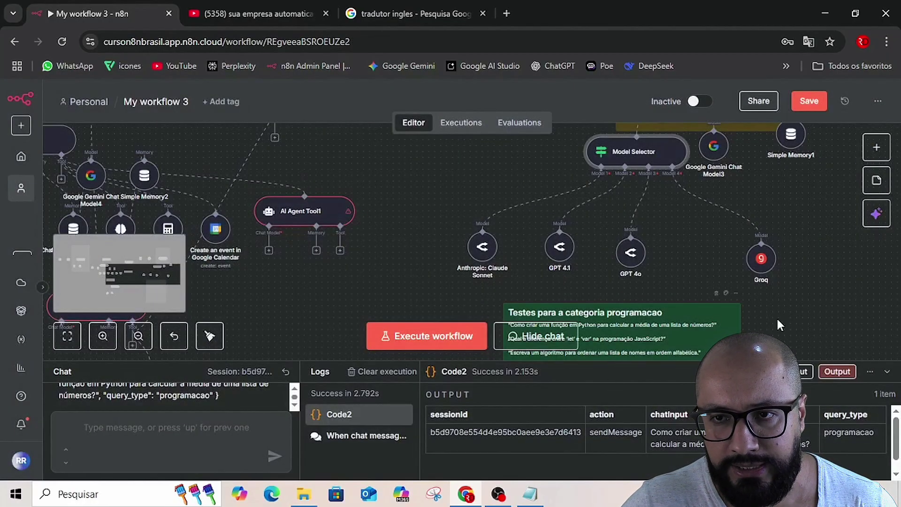
- Copy the prompt "Sumarize as principais descobertas da pesquisa sobre o aquecimento global" from the sticky note and send it in the chat
scroll(721, 297, "up", 5)
left_click_drag(729, 236, 827, 304)
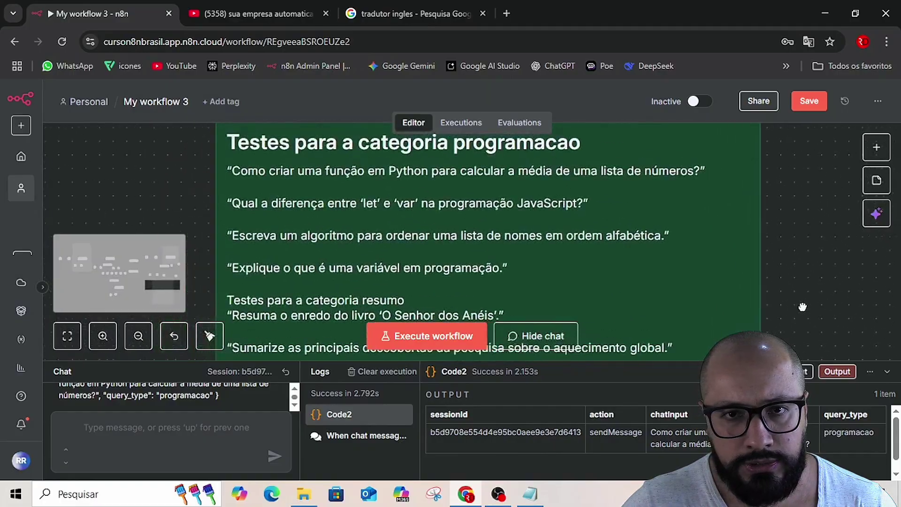
scroll(822, 301, "down", 2)
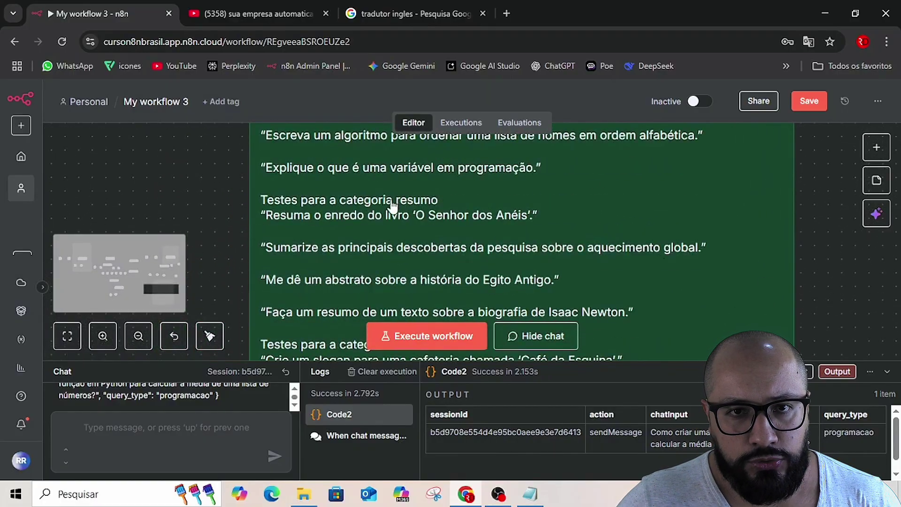
double_click(289, 251)
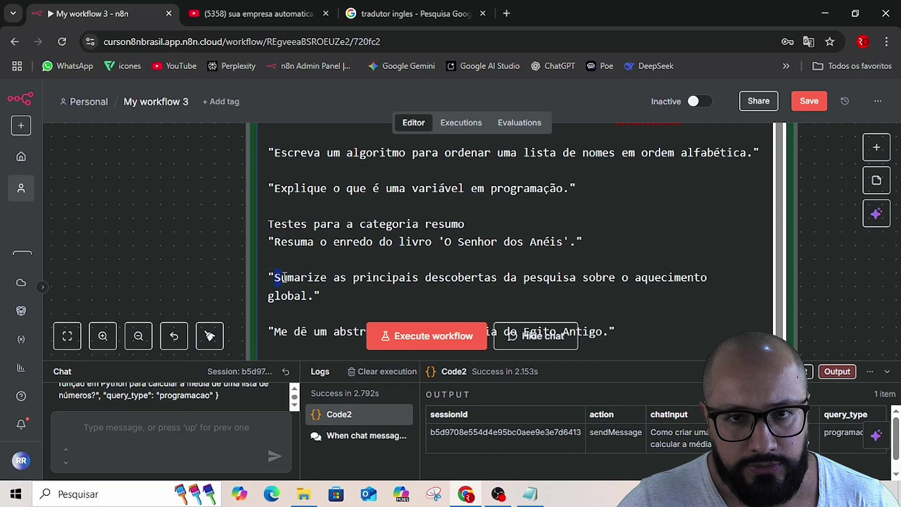
left_click_drag(275, 277, 318, 296)
key("ctrl+c")
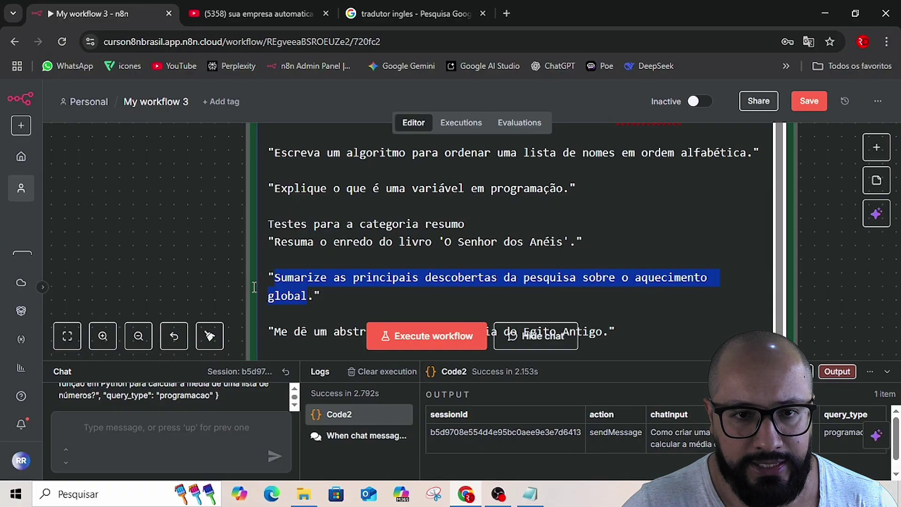
left_click(146, 427)
key("ctrl+v")
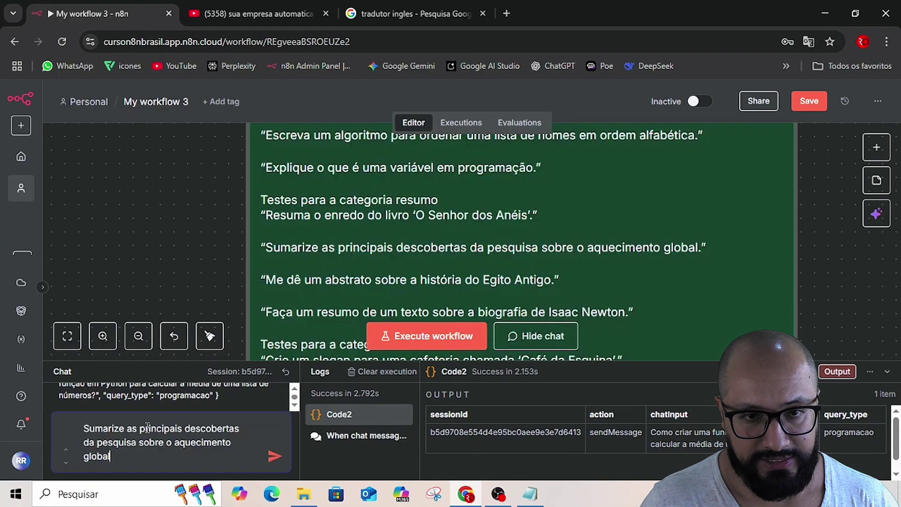
key("Return")
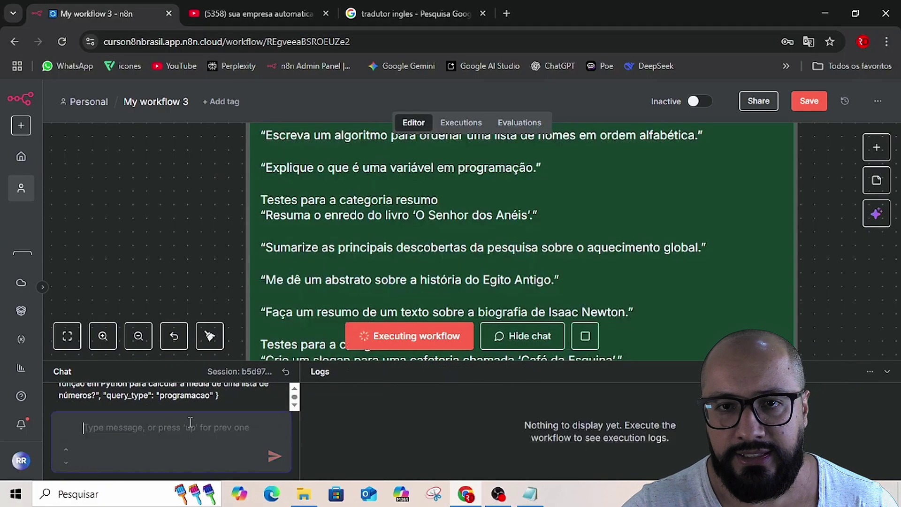
- Check the query_type that Code2 outputs for the global-warming summary request
scroll(613, 298, "up", 5)
scroll(613, 297, "down", 6)
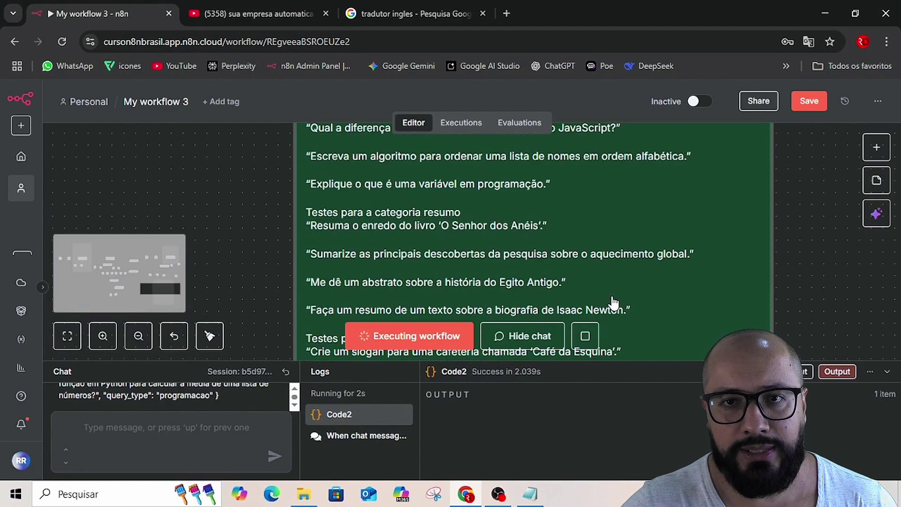
scroll(613, 303, "down", 5)
scroll(611, 294, "up", 4)
scroll(610, 294, "up", 3)
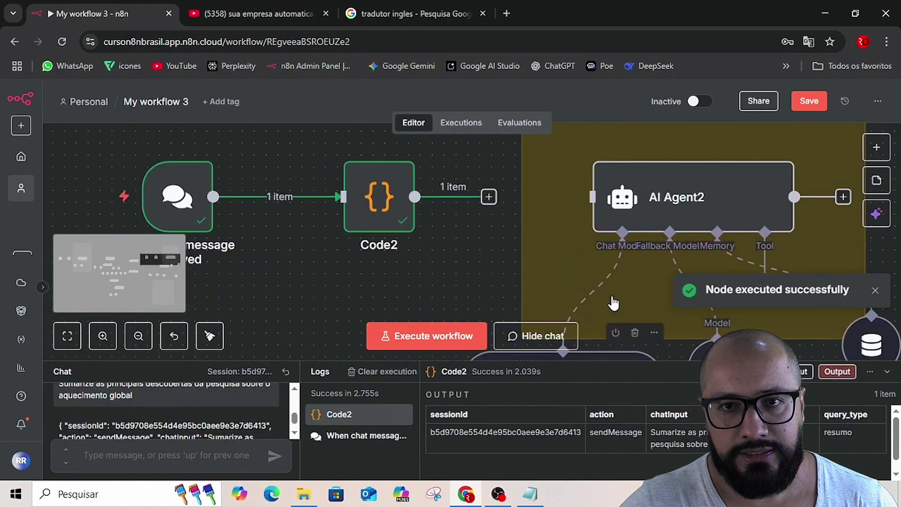
double_click(374, 199)
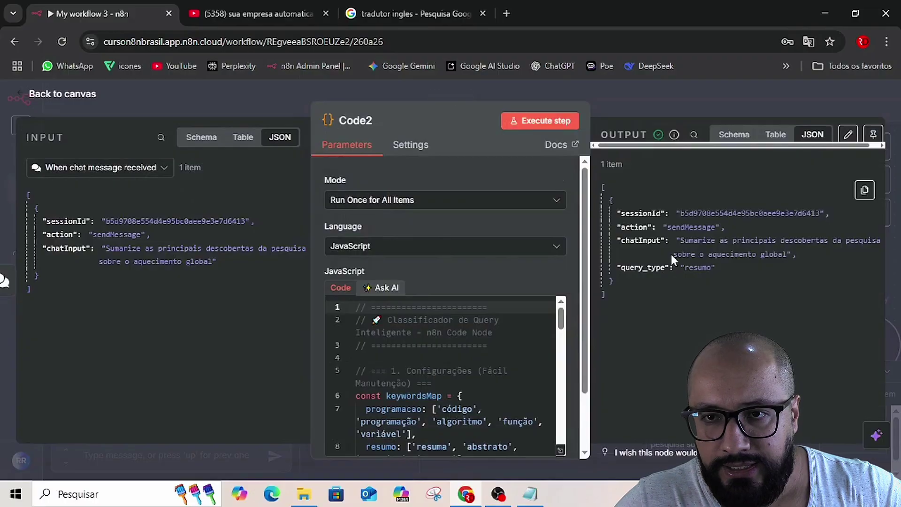
left_click_drag(687, 271, 708, 271)
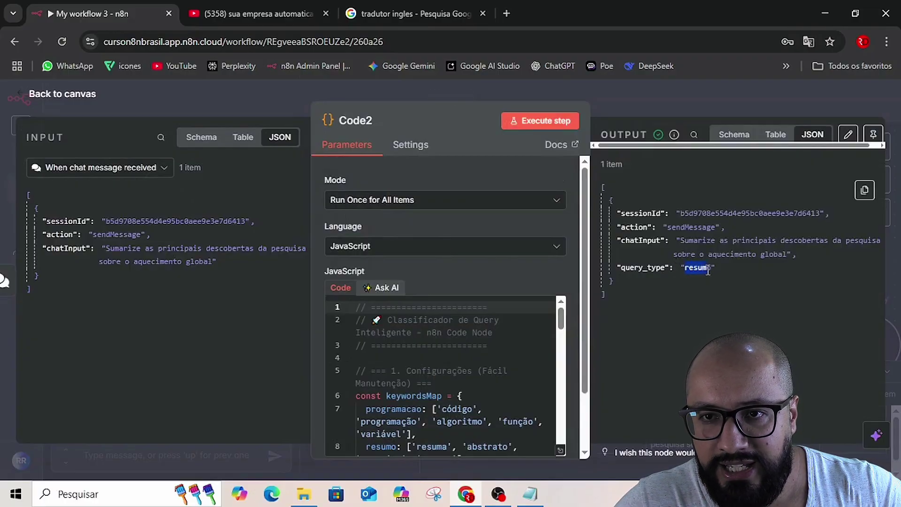
left_click(693, 101)
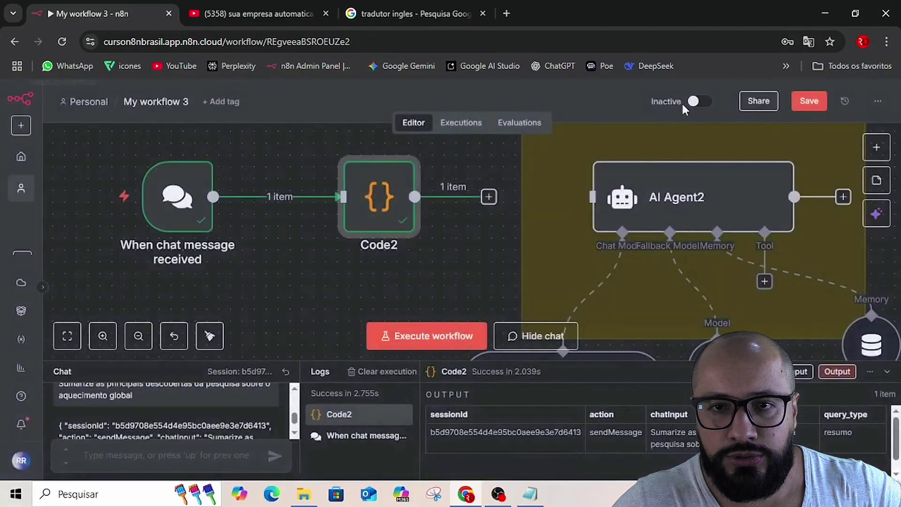
- Examine the Model 2 rule's condition in the Model Selector and trace which language model is connected to that input
scroll(651, 258, "down", 2)
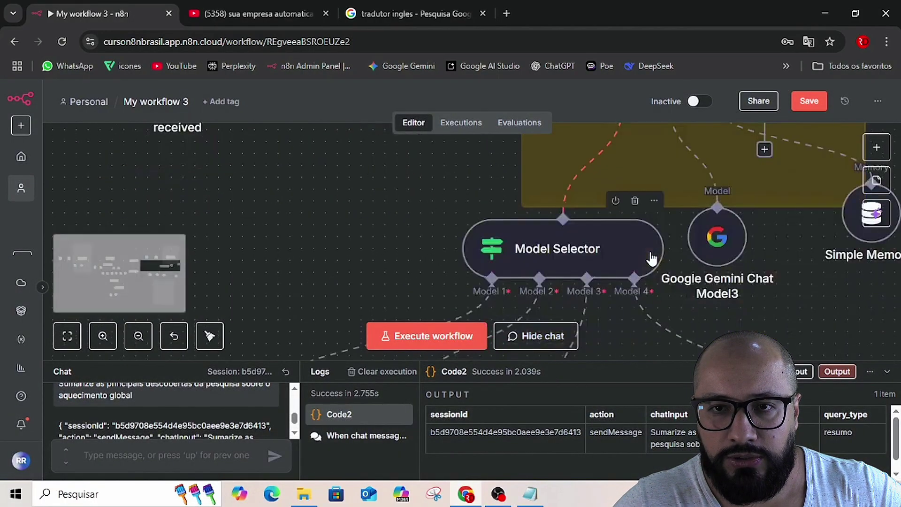
double_click(580, 239)
scroll(402, 292, "down", 5)
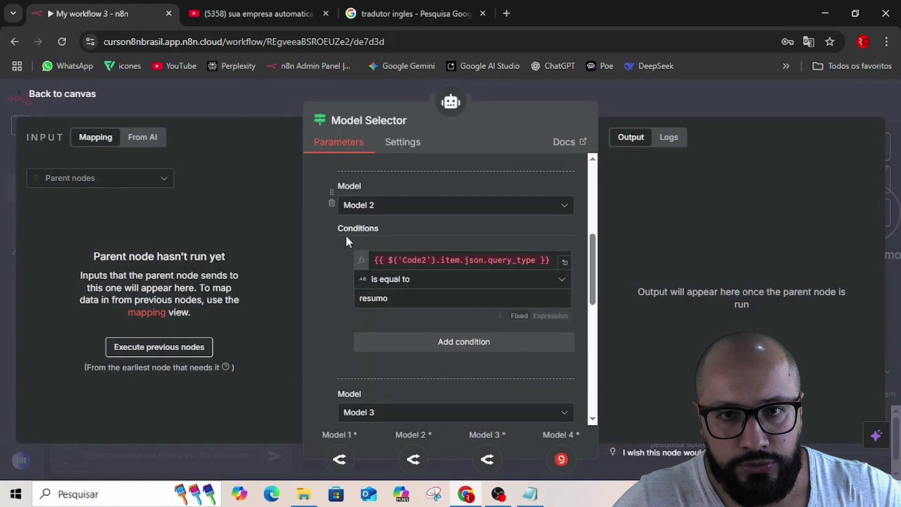
left_click(670, 94)
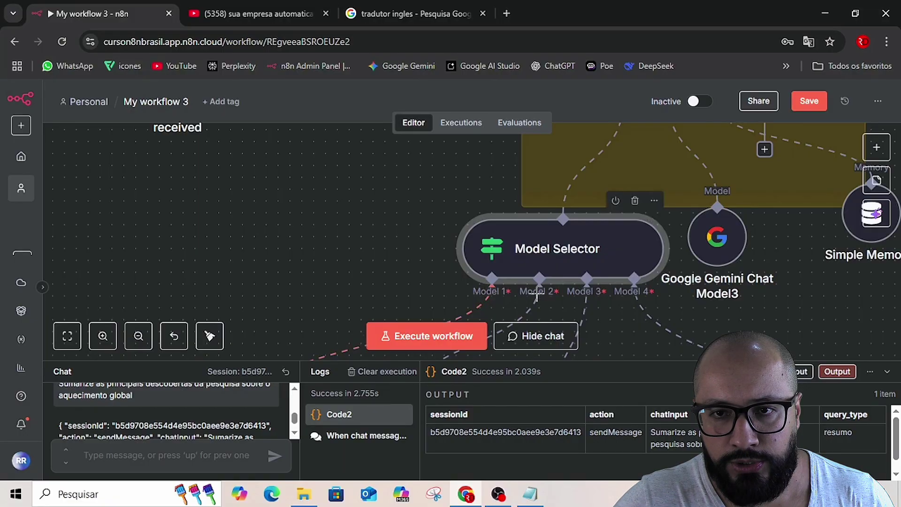
scroll(628, 293, "down", 5)
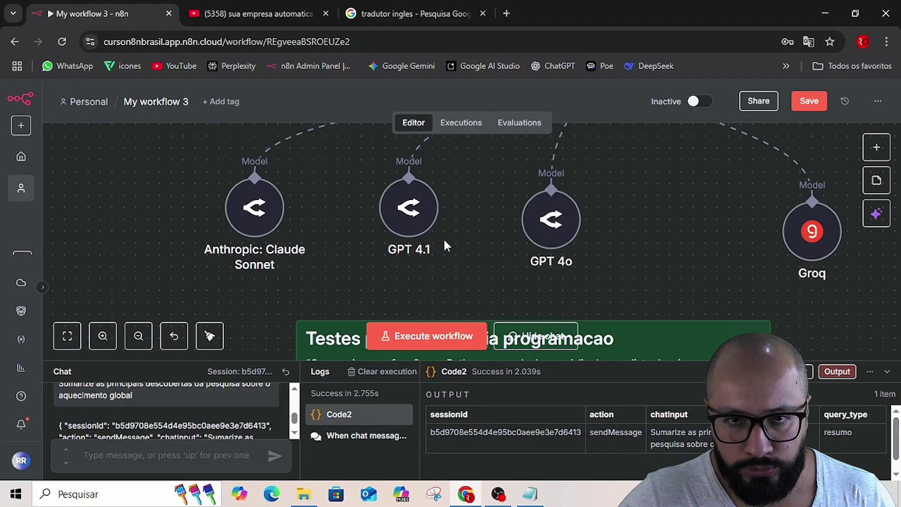
scroll(500, 241, "up", 4)
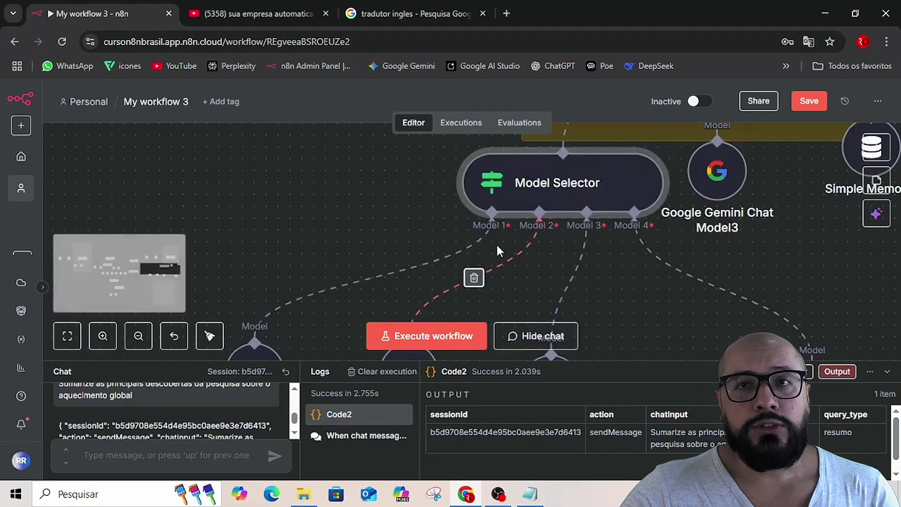
scroll(498, 251, "up", 3)
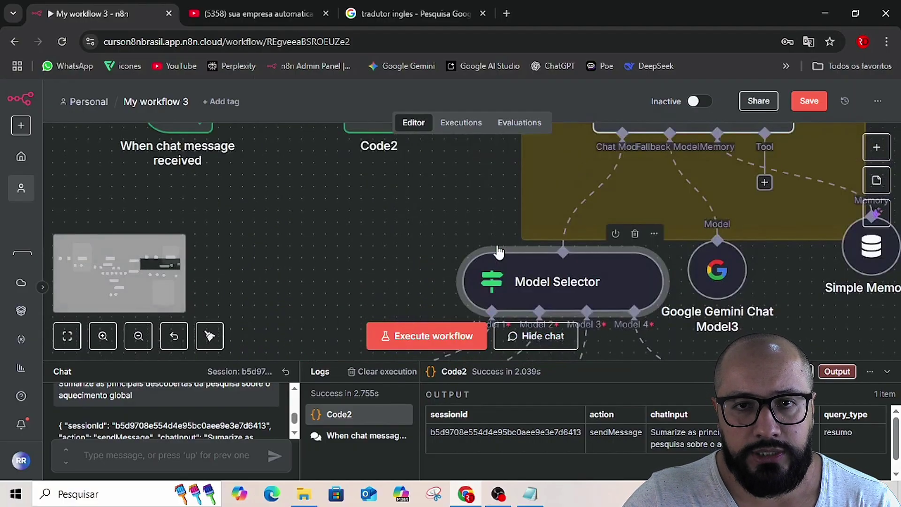
- Connect the output of Code2 to the input of AI Agent2
scroll(499, 251, "up", 3)
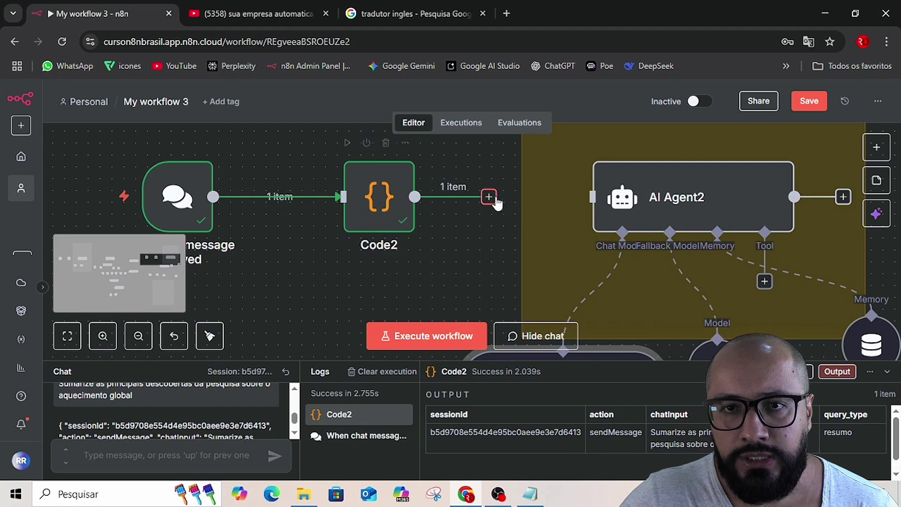
left_click_drag(494, 199, 584, 198)
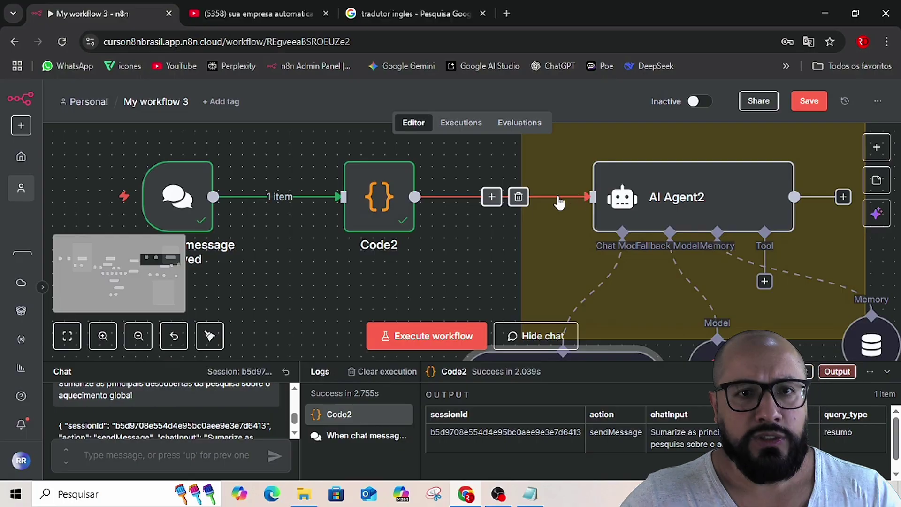
- Insert a Basic LLM Chain node on the connection between the chat trigger and Code2, keeping its default parameters
left_click_drag(164, 185, 10, 197)
mouse_move(336, 200)
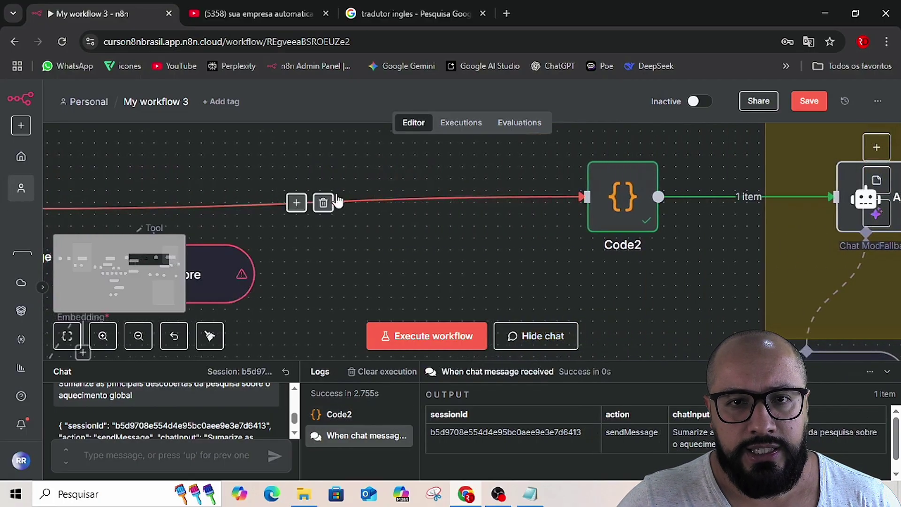
left_click(303, 206)
left_click(712, 239)
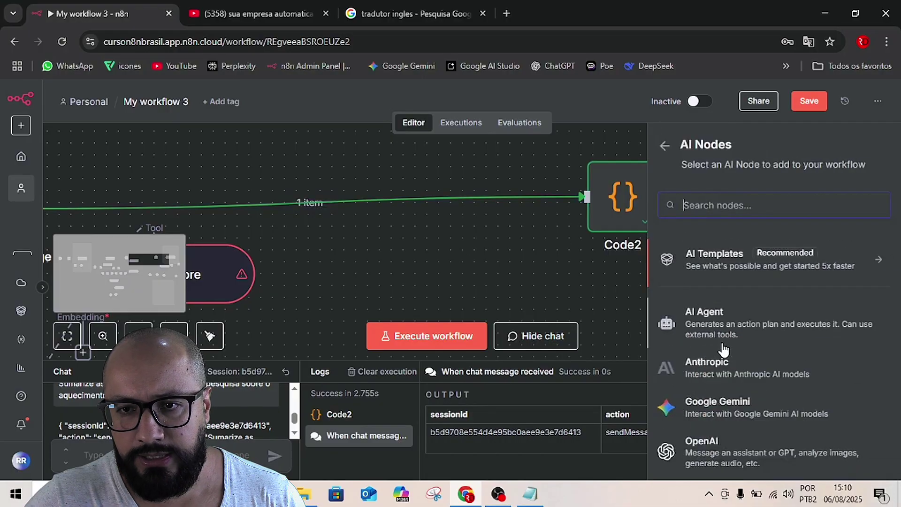
scroll(723, 350, "down", 3)
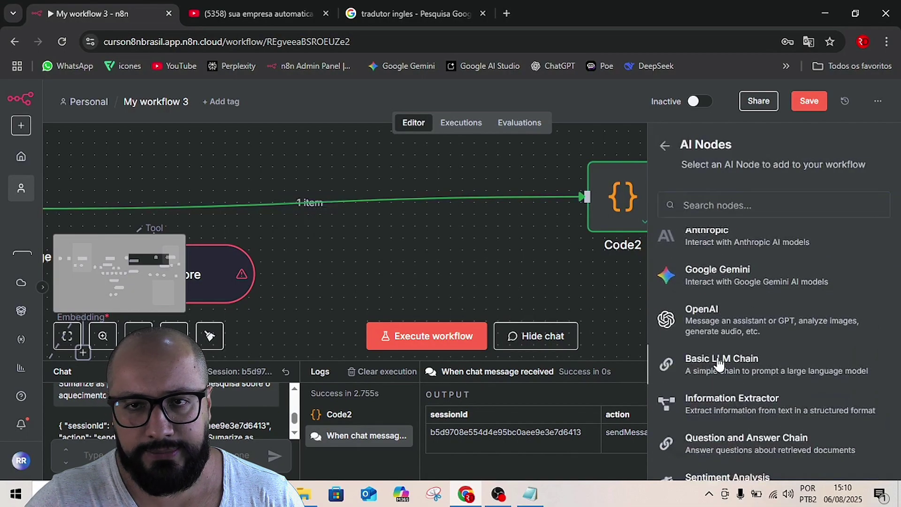
left_click_drag(720, 364, 469, 246)
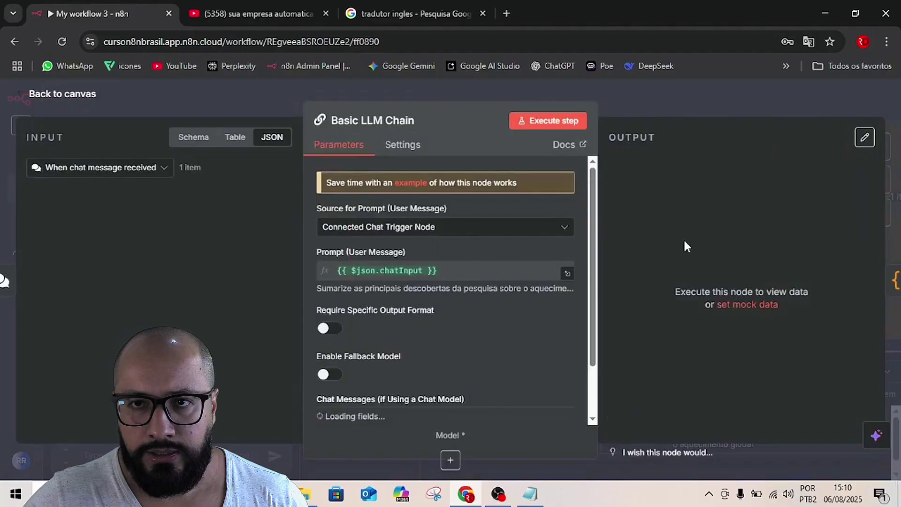
left_click(680, 107)
scroll(696, 242, "up", 2)
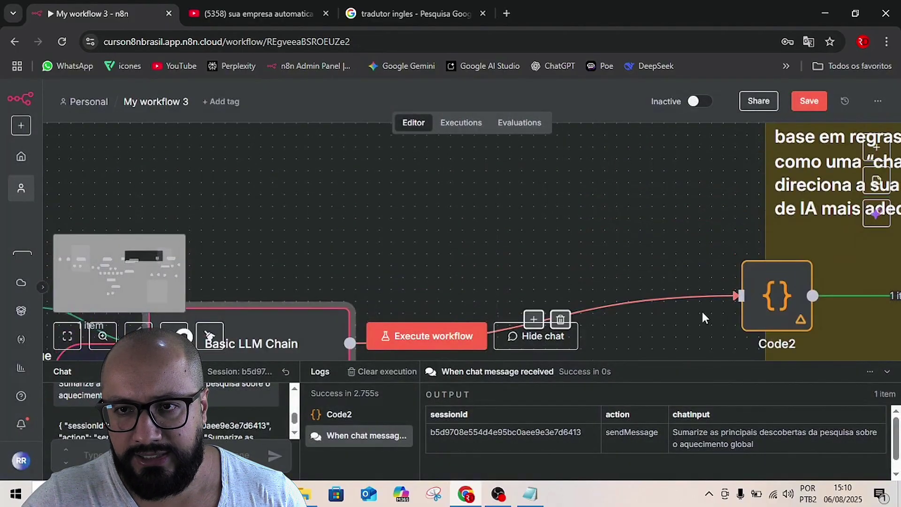
- Deactivate the Code2 node
mouse_move(744, 298)
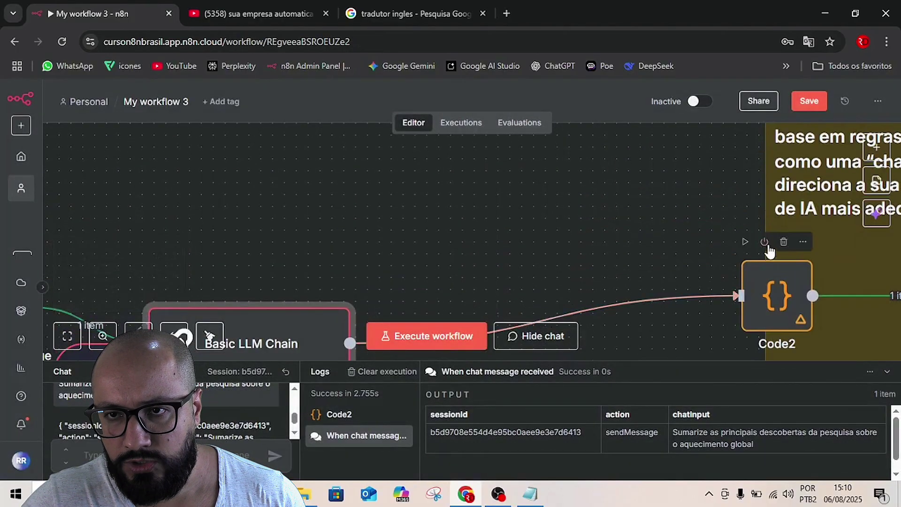
left_click(765, 243)
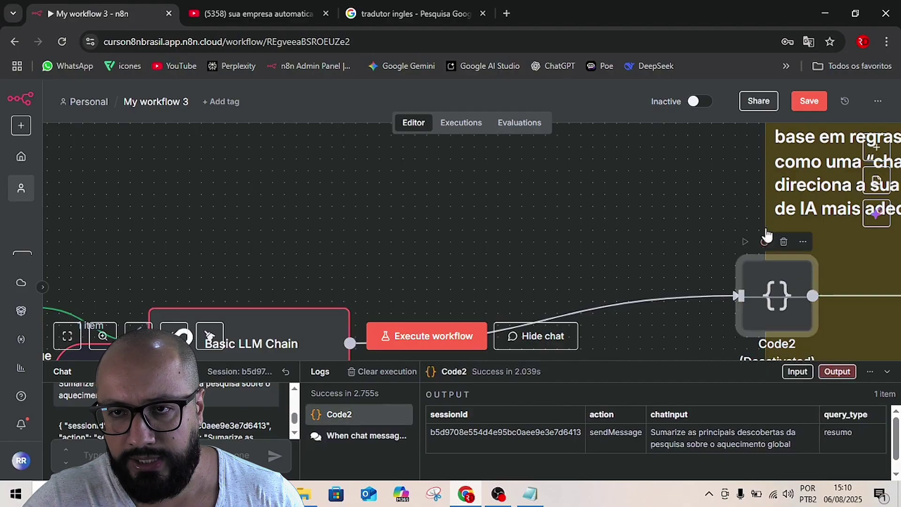
scroll(408, 256, "down", 3)
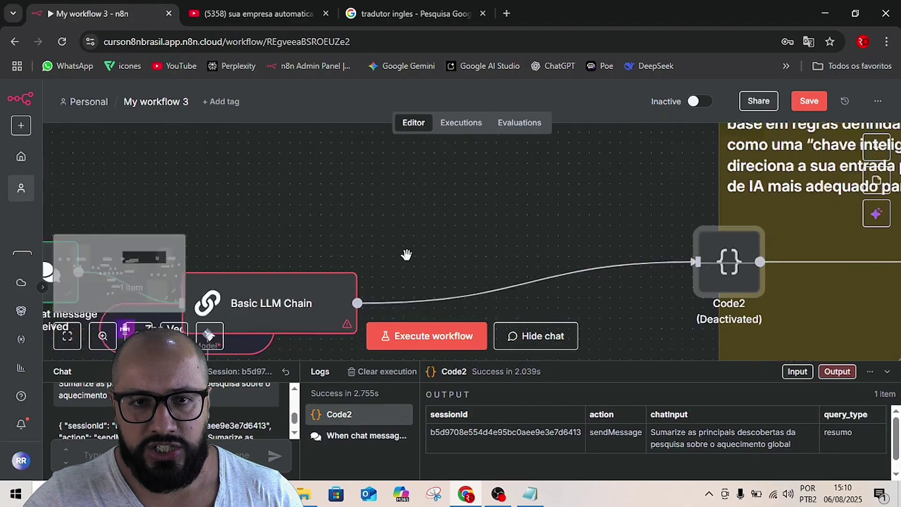
- Detach Code2 and set it aside, connect Basic LLM Chain directly to AI Agent2, and save the workflow
mouse_move(361, 267)
left_click_drag(361, 267, 437, 233)
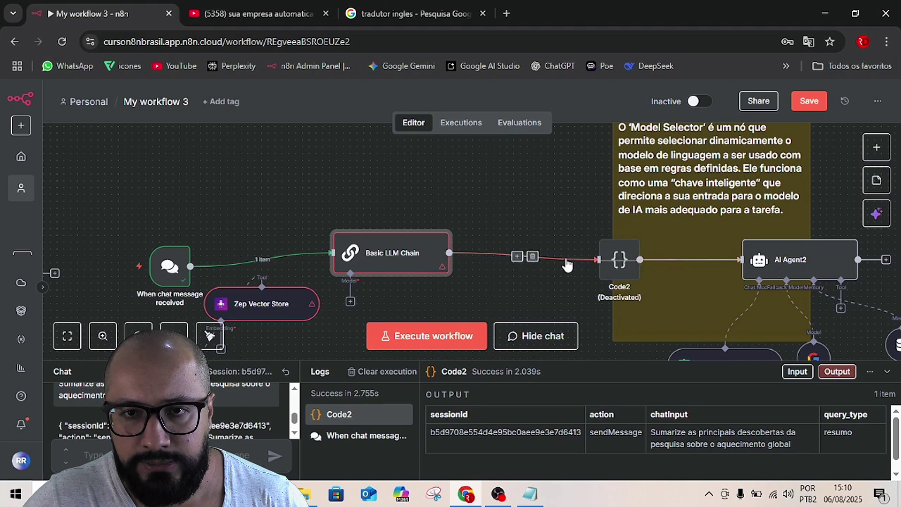
left_click(533, 256)
left_click(697, 263)
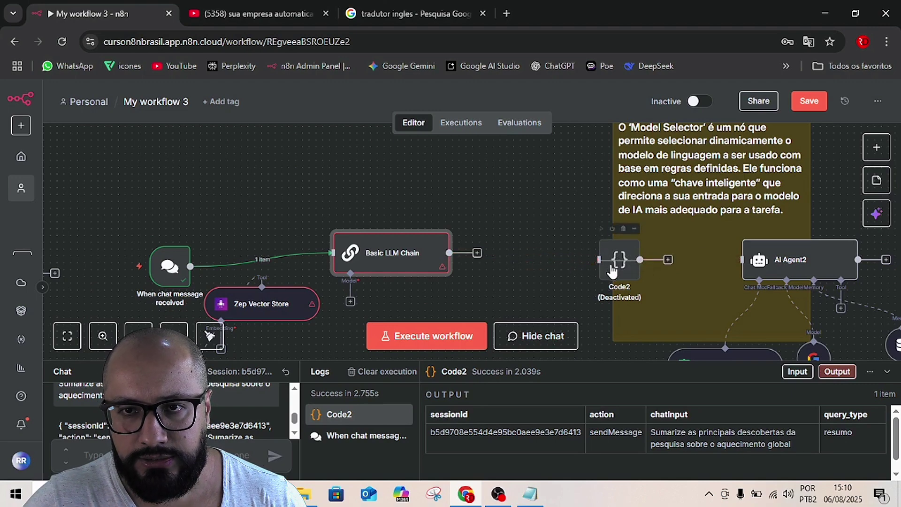
left_click_drag(620, 260, 605, 314)
left_click_drag(480, 259, 741, 260)
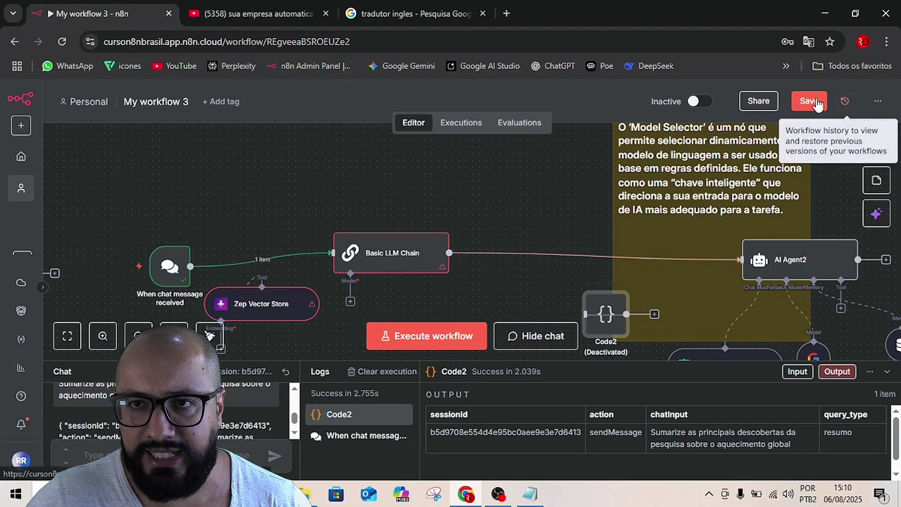
left_click(804, 105)
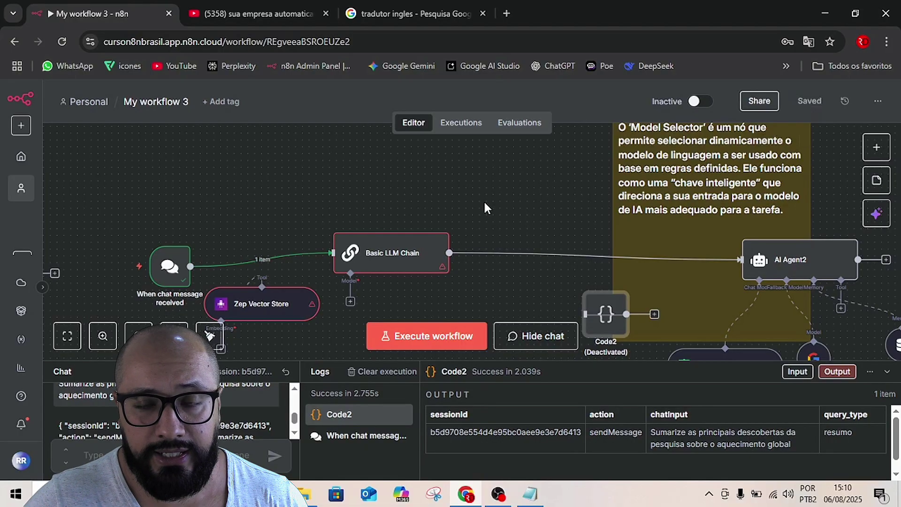
- Attach a Groq Chat Model to the Basic LLM Chain's model input, keeping the Groq account credential and the llama3-8b-8192 model
left_click_drag(497, 193, 647, 137)
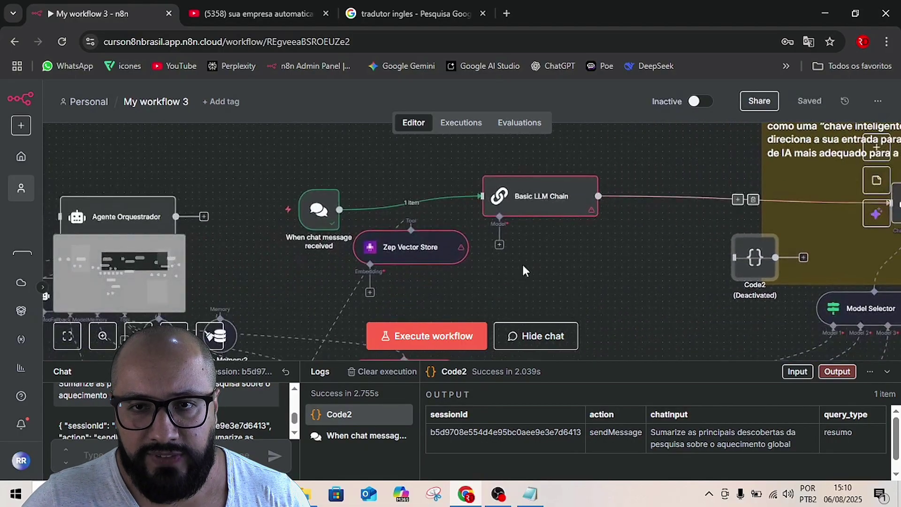
left_click(500, 247)
scroll(685, 338, "down", 4)
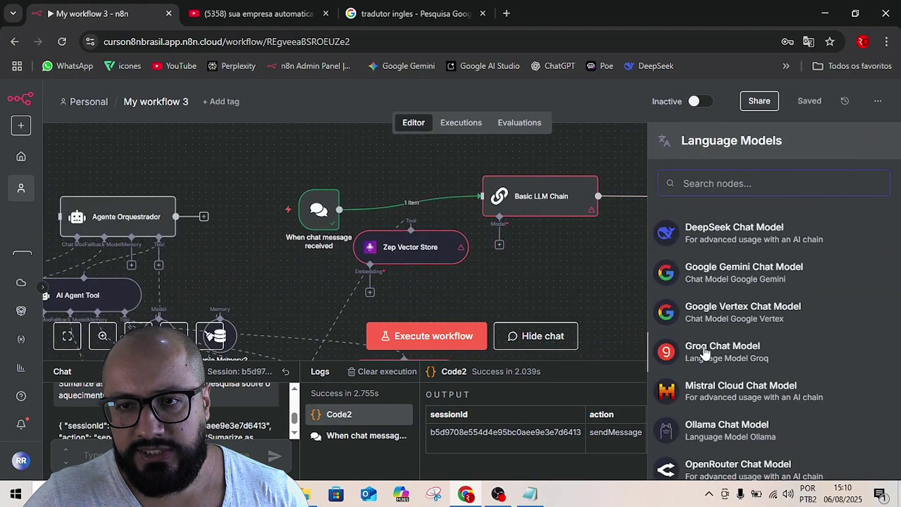
left_click(706, 350)
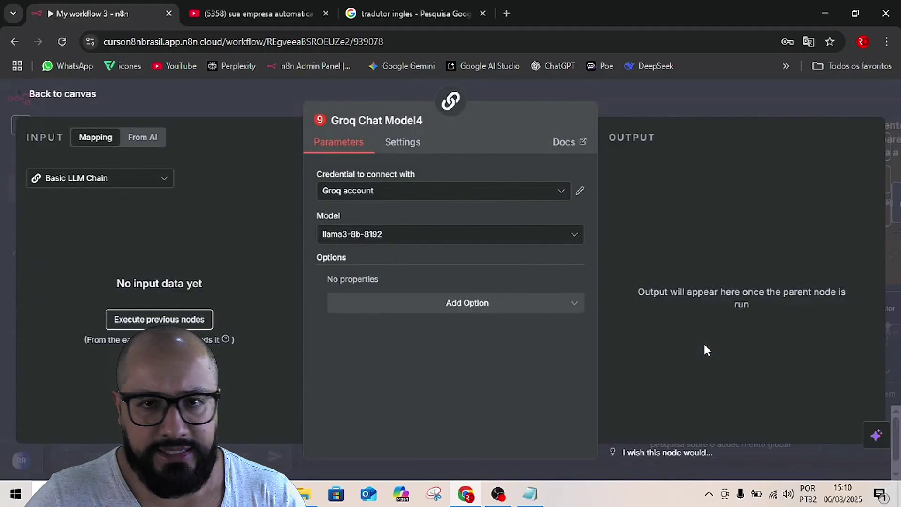
left_click(652, 103)
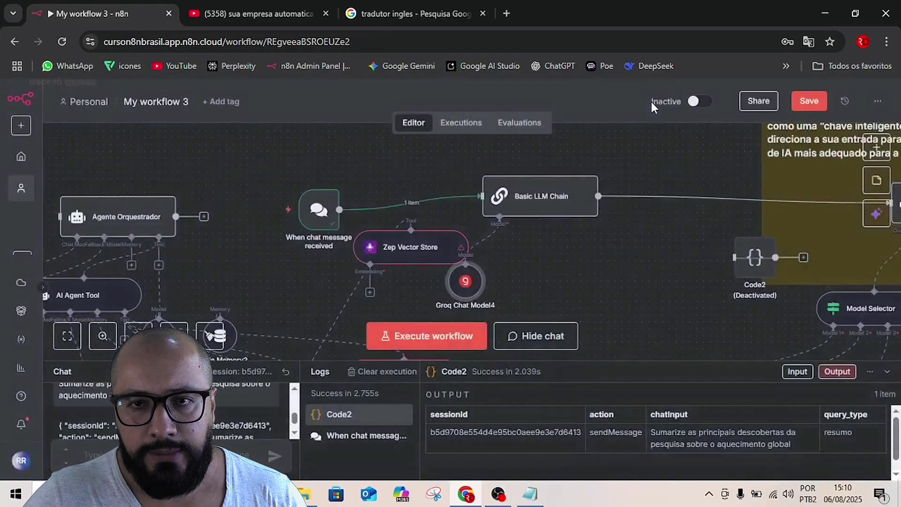
- Add a chat message of type System to the Basic LLM Chain, leaving its message text empty
left_click(550, 207)
double_click(548, 202)
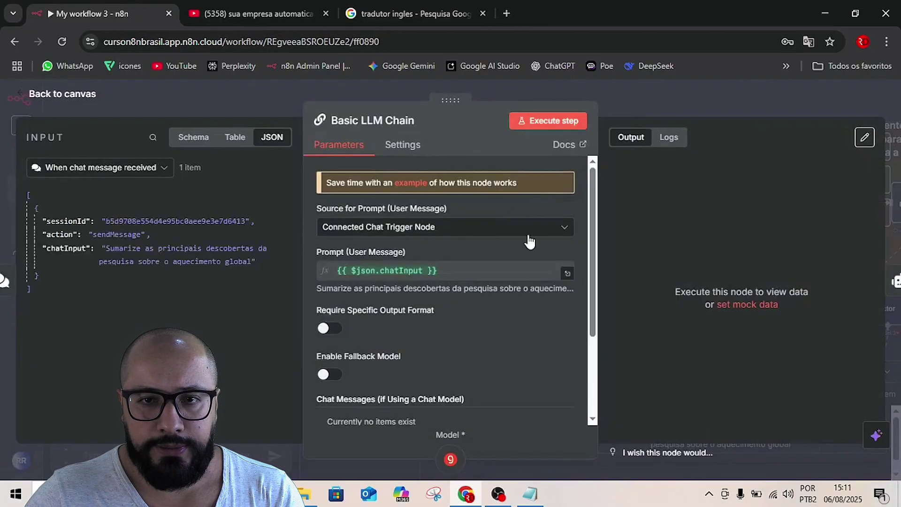
scroll(522, 300, "down", 3)
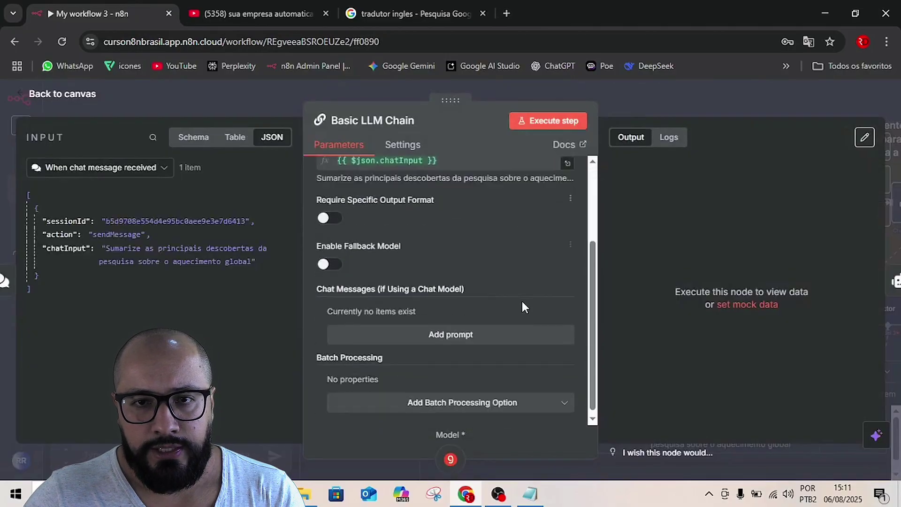
left_click(445, 323)
left_click(404, 365)
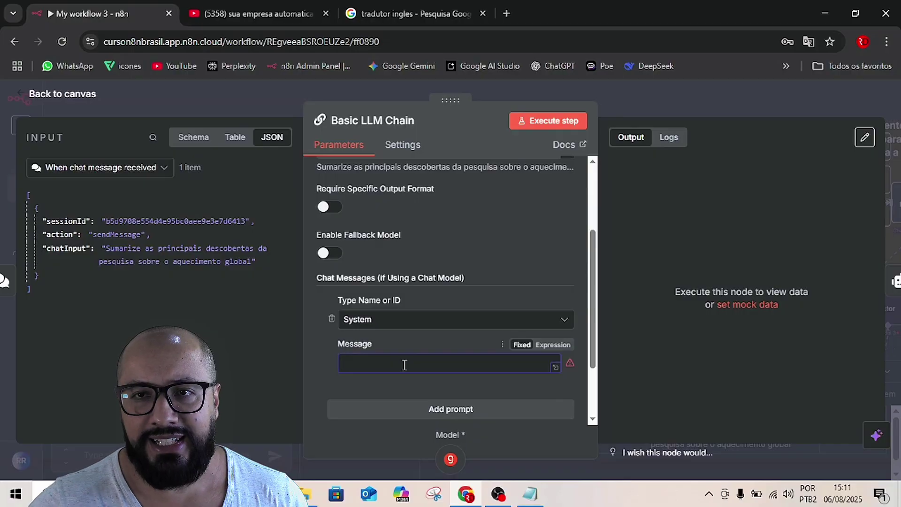
left_click(704, 85)
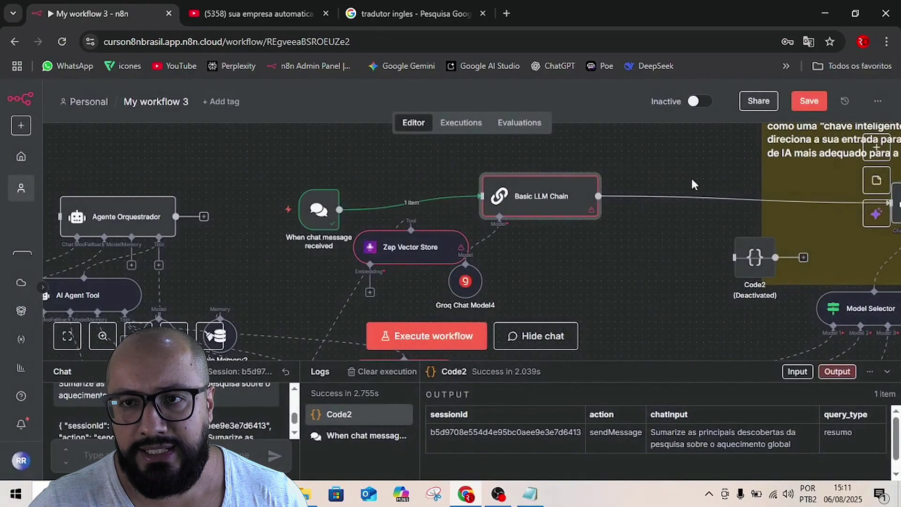
- Examine the values that the Model 1 and Model 2 rules compare query_type against in the Model Selector
scroll(619, 251, "right", 10)
scroll(609, 176, "down", 1)
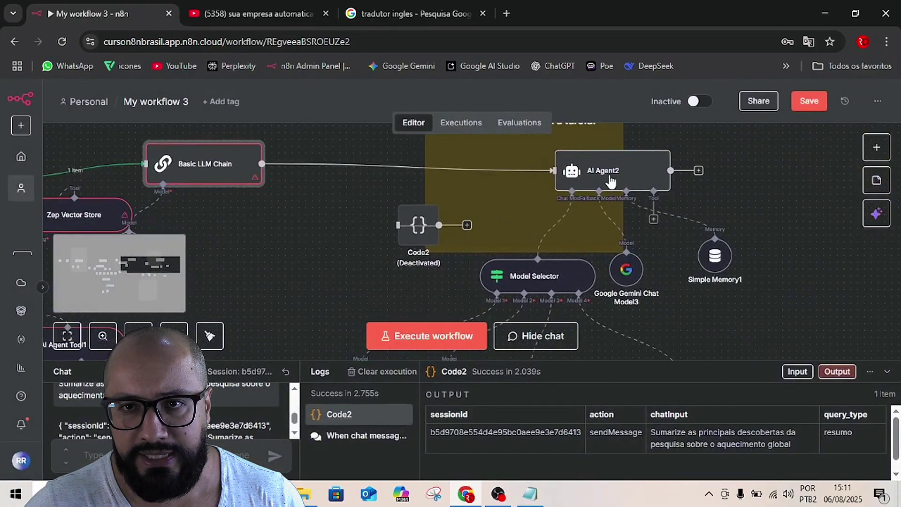
double_click(554, 278)
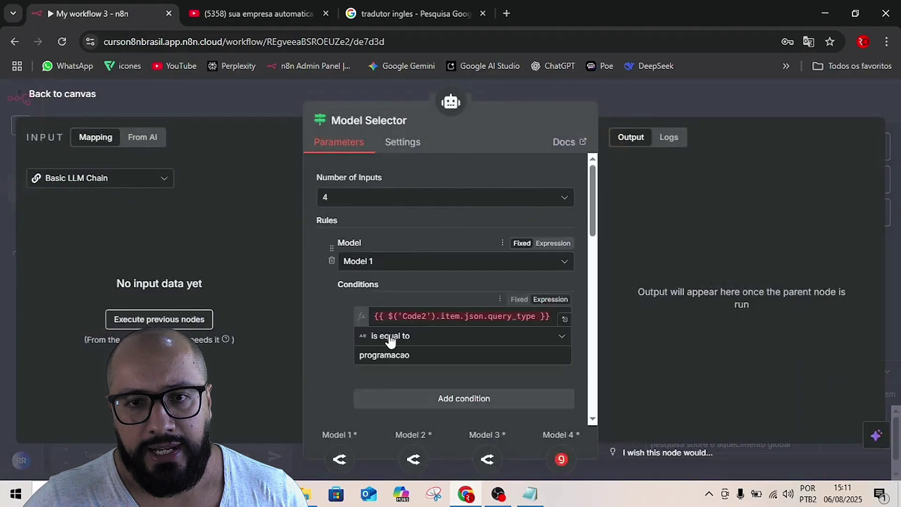
left_click_drag(361, 356, 416, 355)
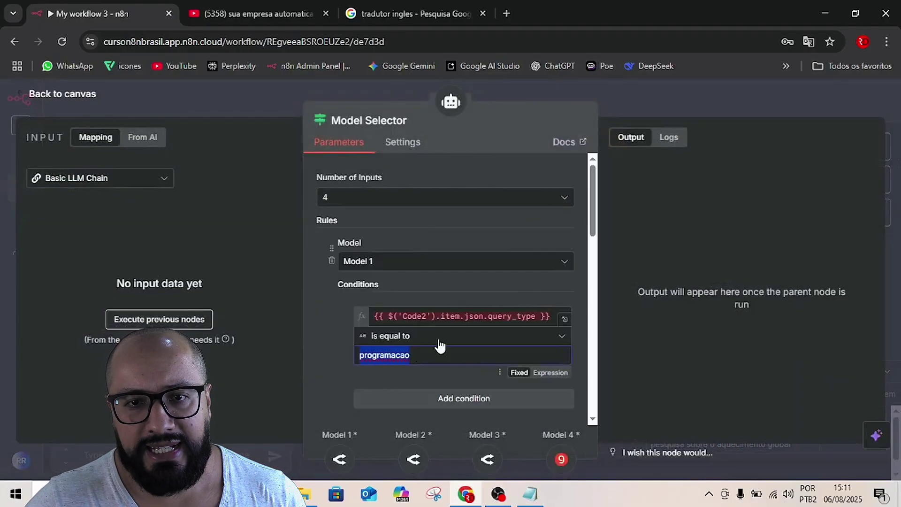
scroll(439, 345, "down", 5)
left_click_drag(361, 298, 399, 298)
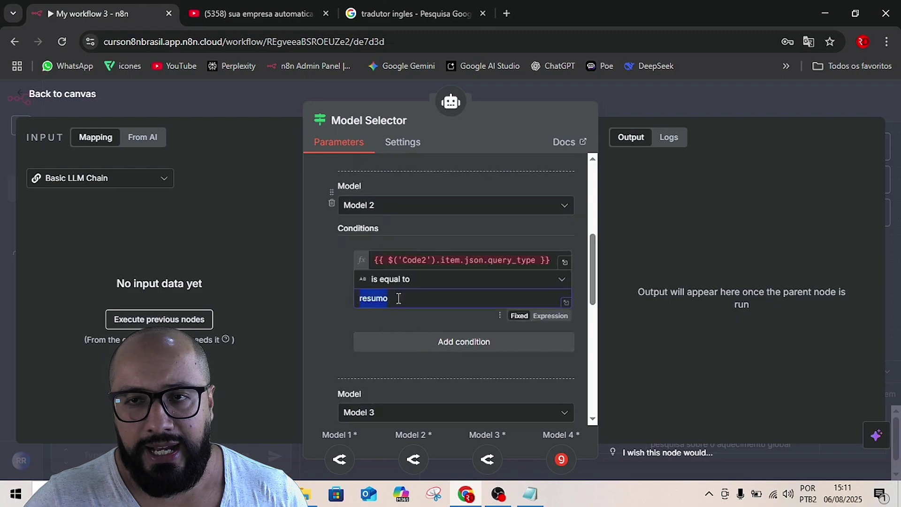
left_click(725, 101)
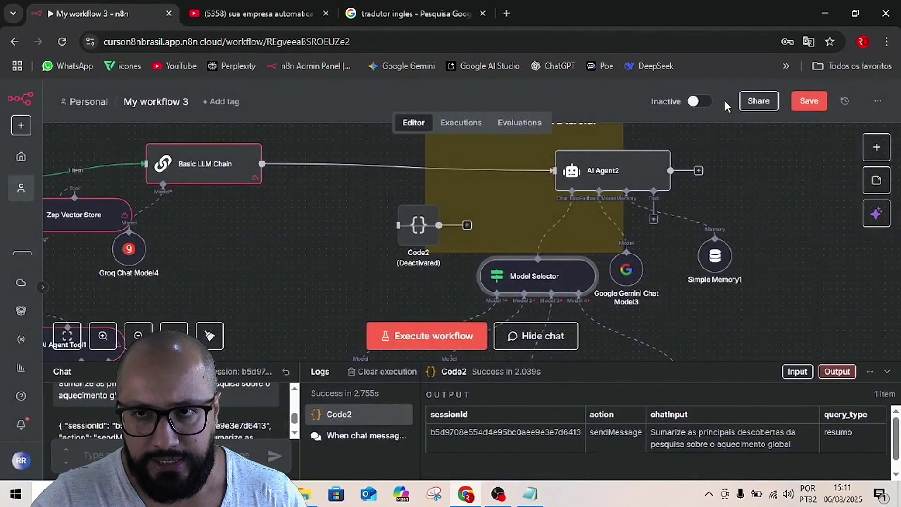
- Save the workflow and move the Basic LLM Chain node slightly so it lines up with the chat trigger
left_click(807, 106)
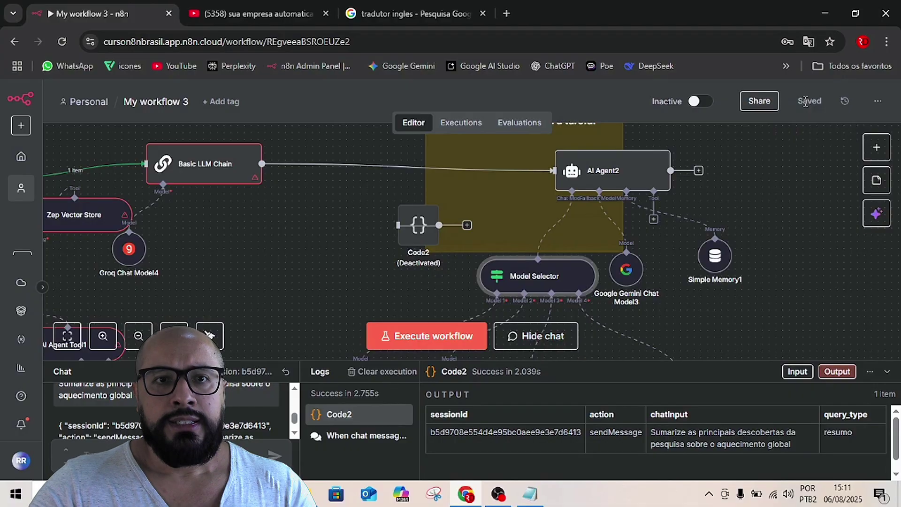
scroll(303, 258, "down", 3)
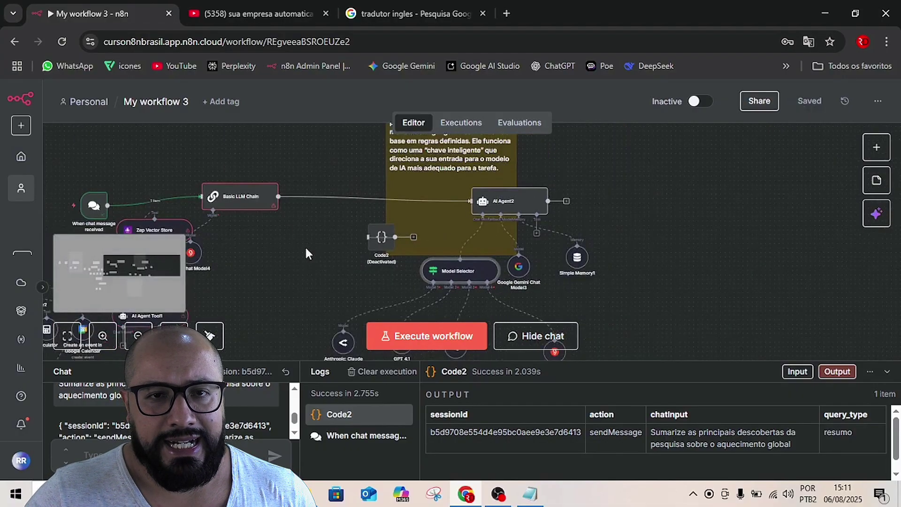
left_click_drag(252, 205, 269, 217)
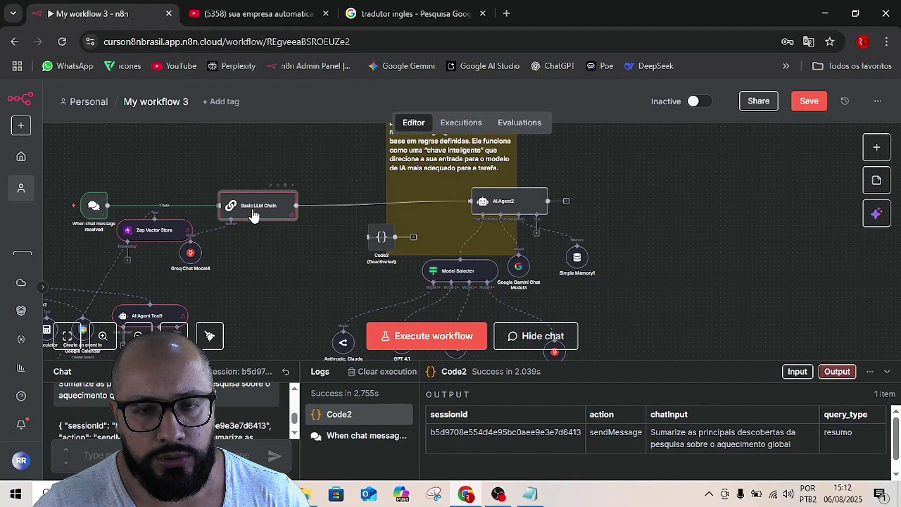
- Enable the fallback model option in the Basic LLM Chain node
double_click(253, 211)
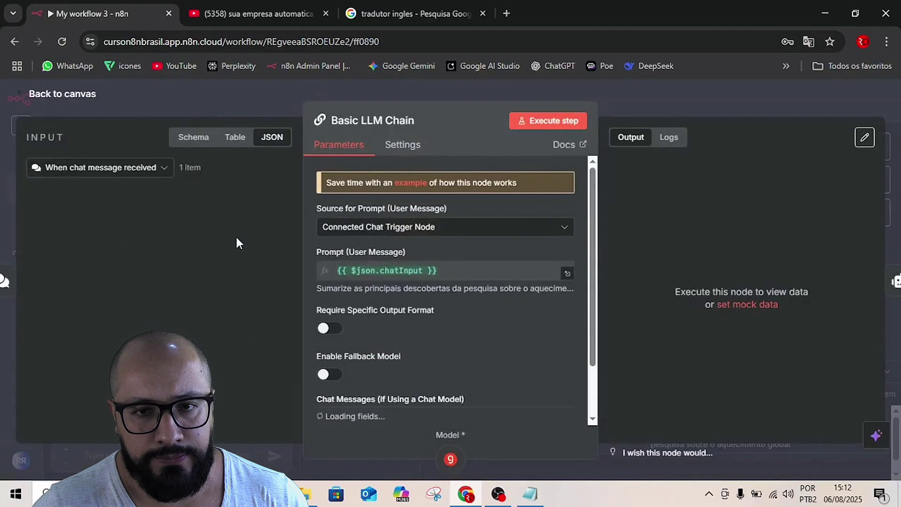
left_click(324, 375)
left_click(629, 99)
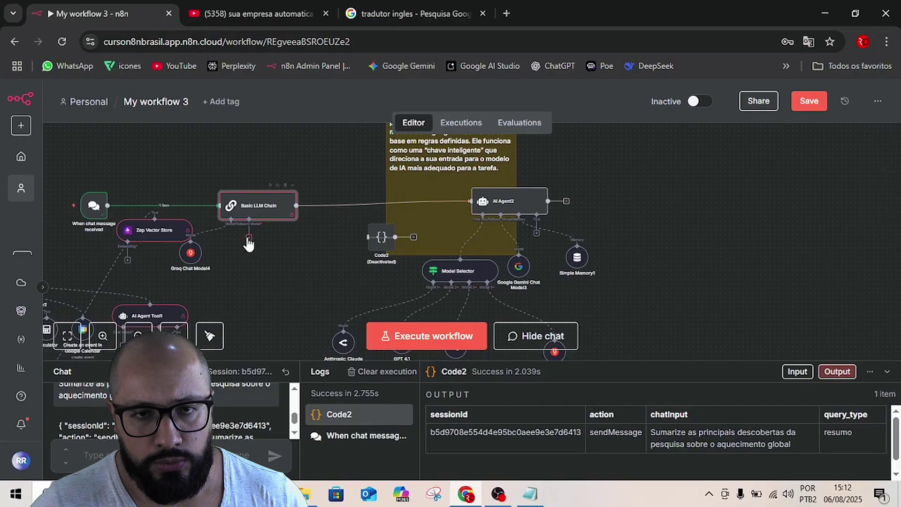
- Add a Google Gemini Chat Model to the Basic LLM Chain's fallback model input
left_click(249, 240)
scroll(725, 326, "down", 5)
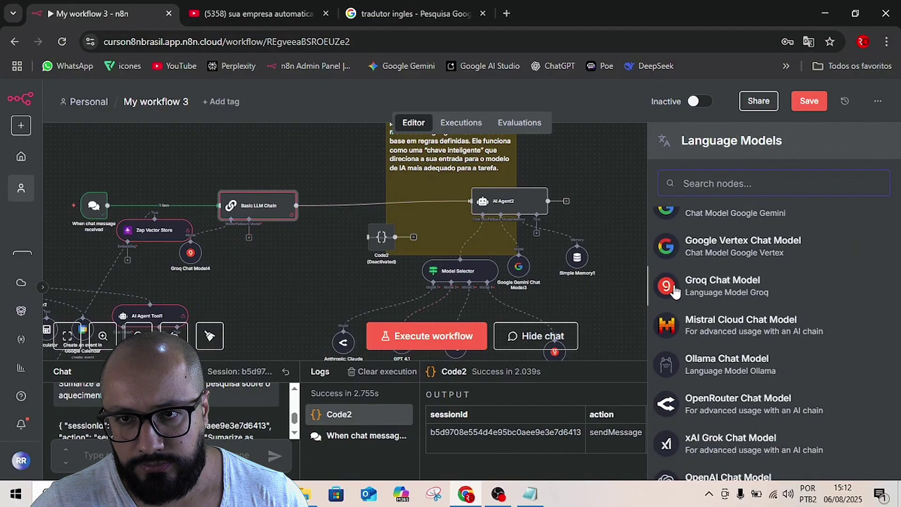
scroll(718, 343, "down", 3)
scroll(719, 346, "up", 4)
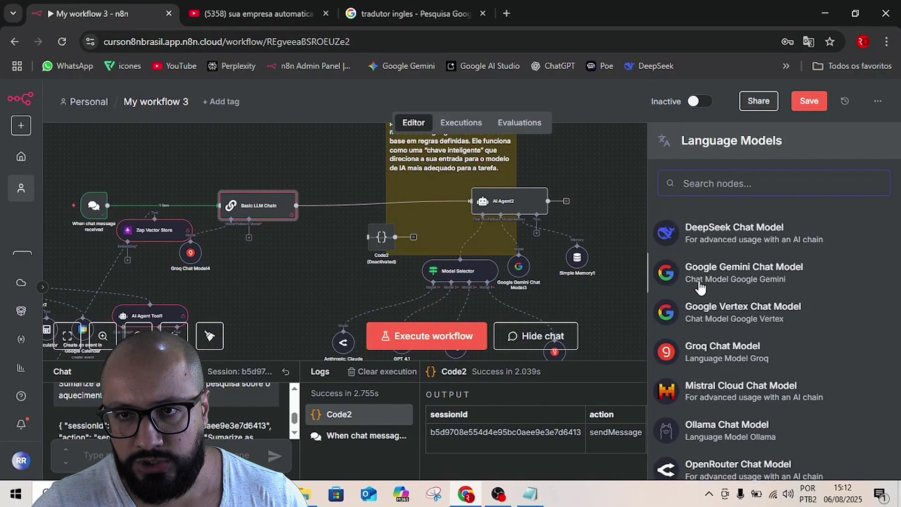
left_click(699, 282)
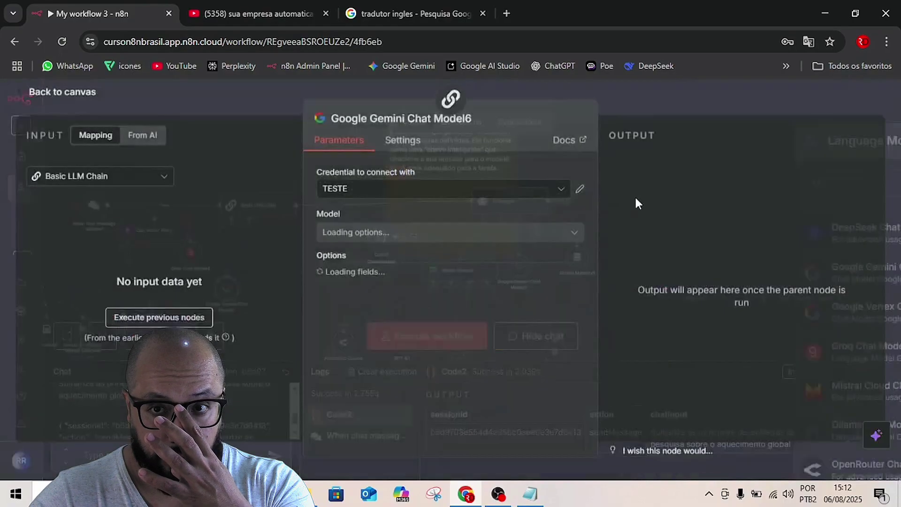
- Close the Gemini model's settings and arrange the Groq and Google Gemini chat model nodes side by side beneath the Basic LLM Chain
left_click(646, 107)
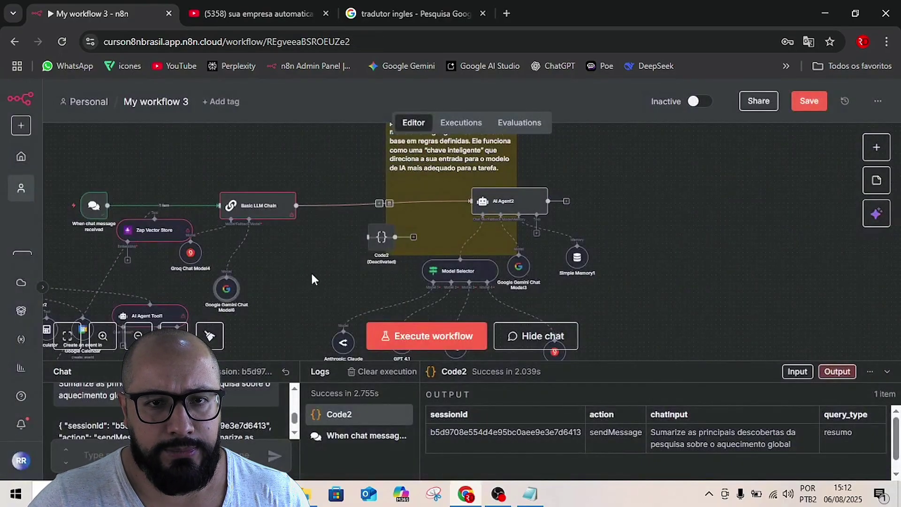
left_click_drag(227, 289, 253, 266)
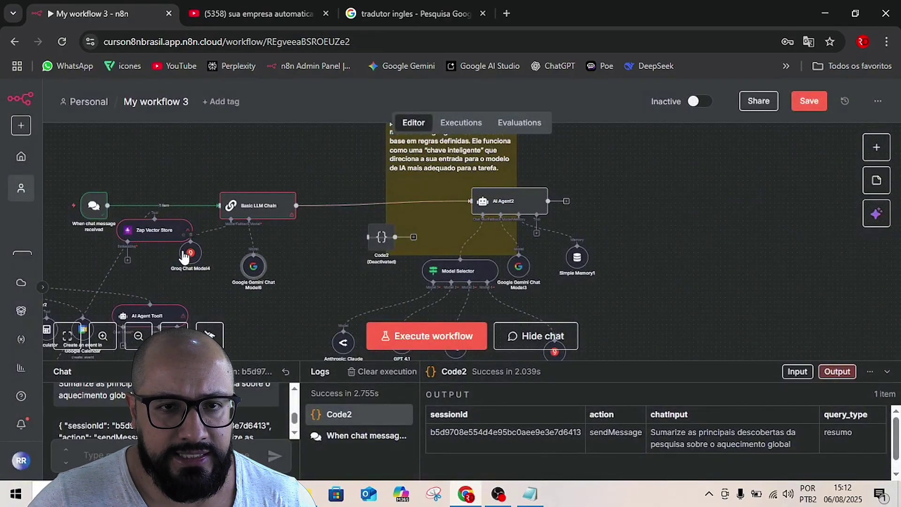
left_click_drag(184, 258, 204, 266)
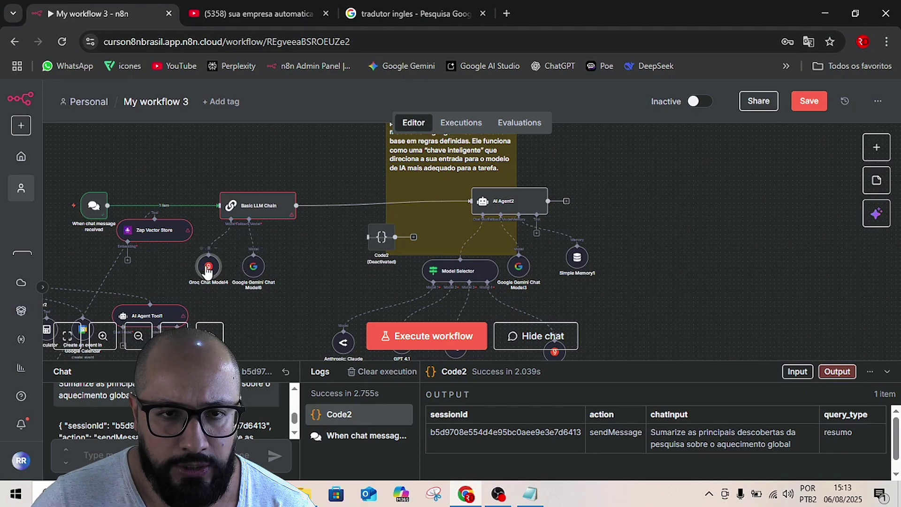
left_click_drag(208, 272, 200, 263)
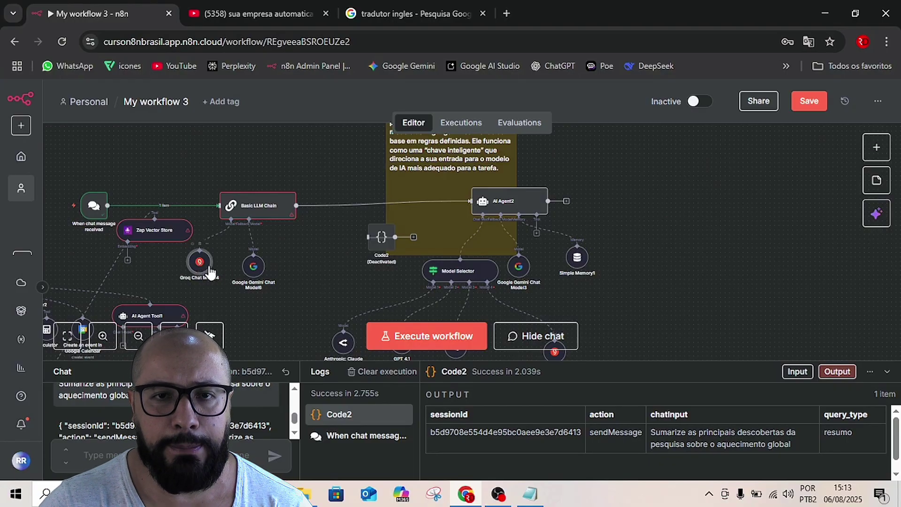
mouse_move(253, 266)
left_mouse_down()
mouse_move(259, 292)
mouse_move(259, 263)
mouse_move(268, 273)
mouse_move(250, 277)
left_mouse_up()
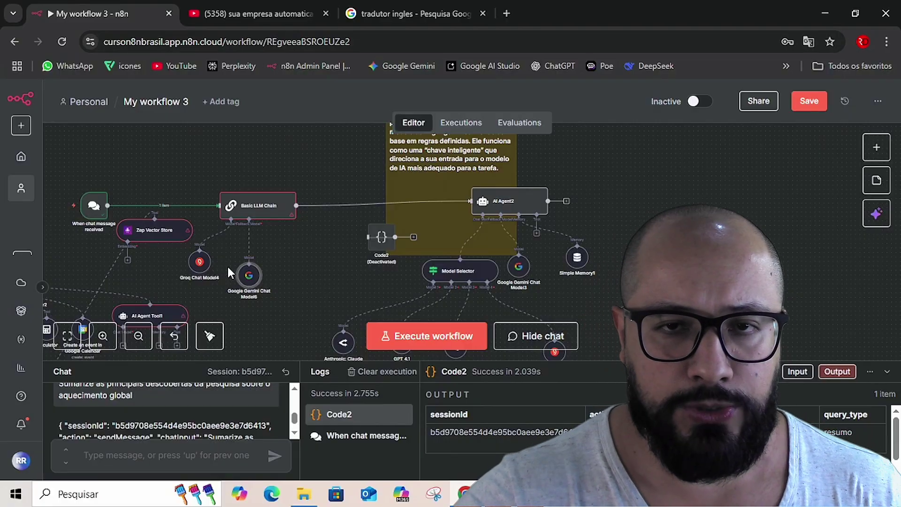
- Move the Code2 node off the yellow sticky note toward the Basic LLM Chain and reactivate it
left_click_drag(386, 238, 347, 238)
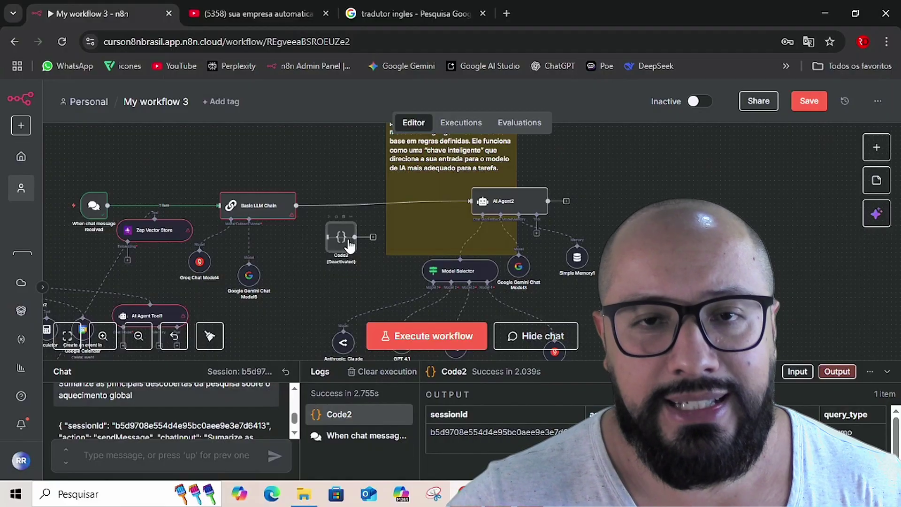
scroll(349, 244, "up", 5)
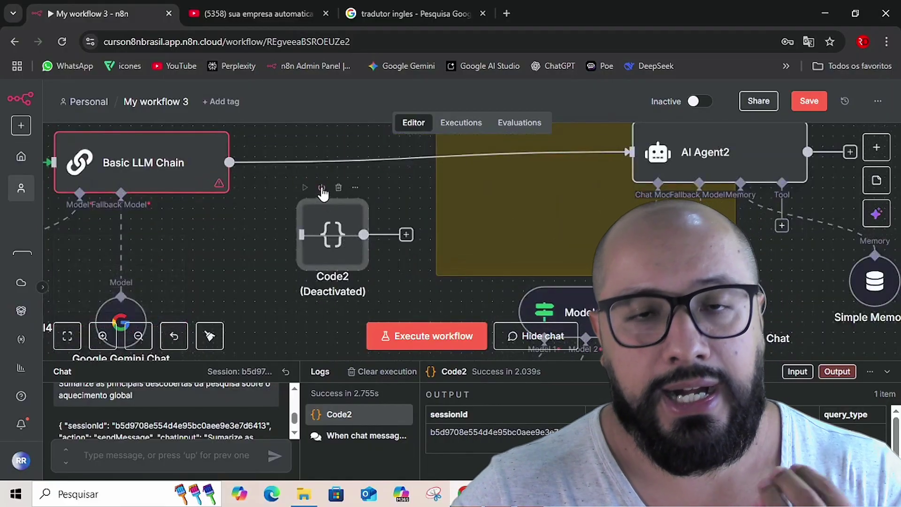
left_click(322, 189)
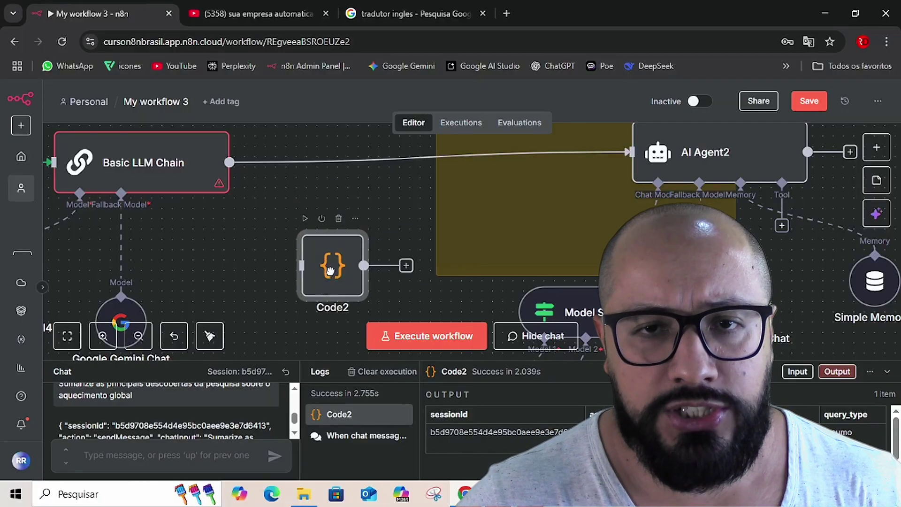
left_click_drag(332, 245, 304, 236)
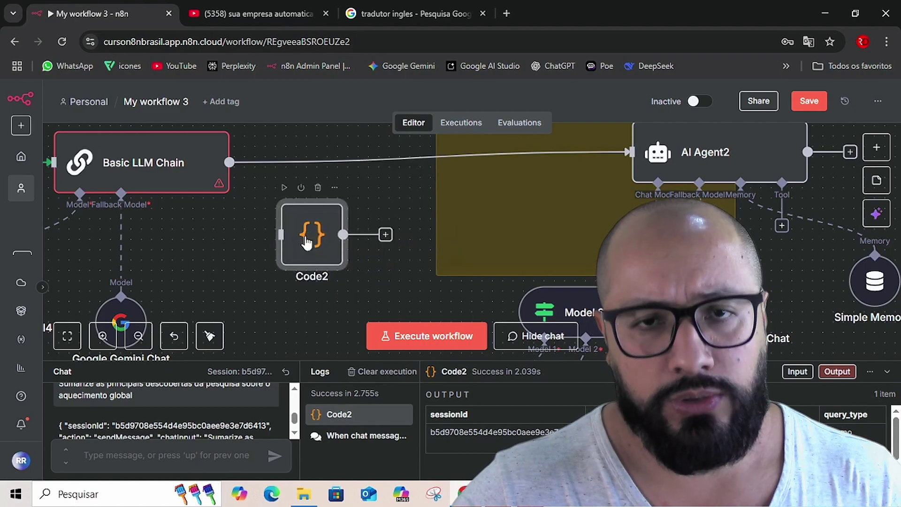
- Review the JavaScript in the Code2 node, close it, and shift the node slightly toward AI Agent2
double_click(309, 241)
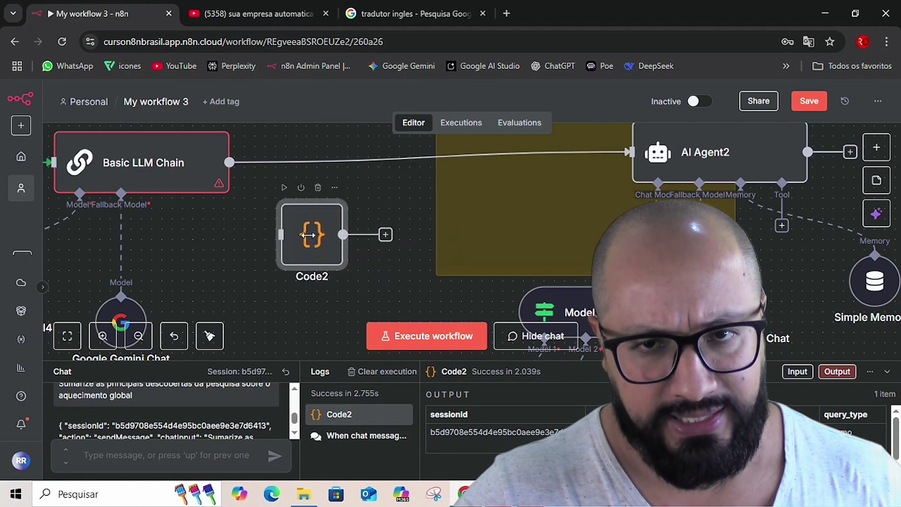
scroll(450, 381, "down", 3)
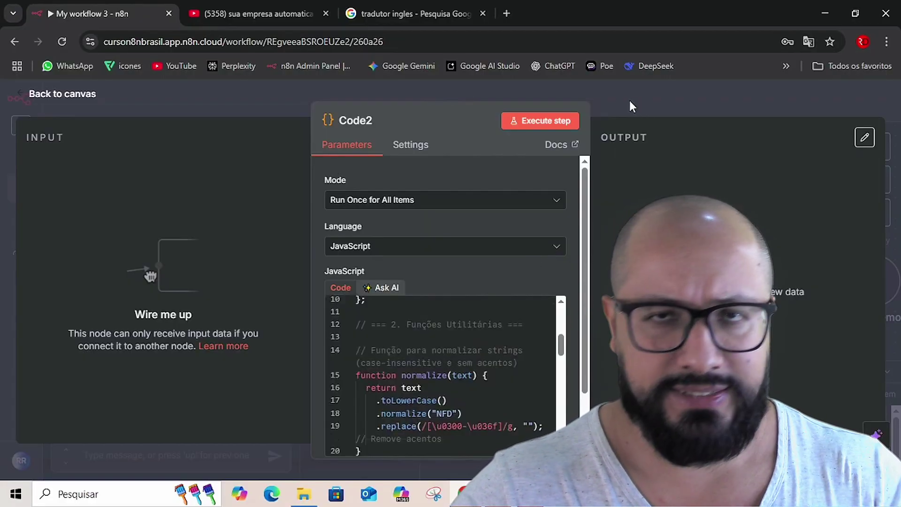
left_click(629, 100)
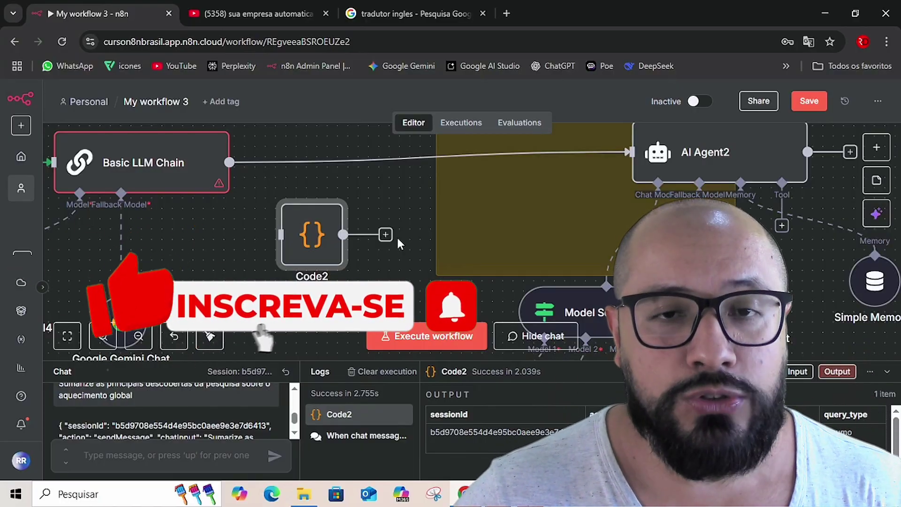
mouse_move(312, 238)
left_click_drag(312, 238, 367, 247)
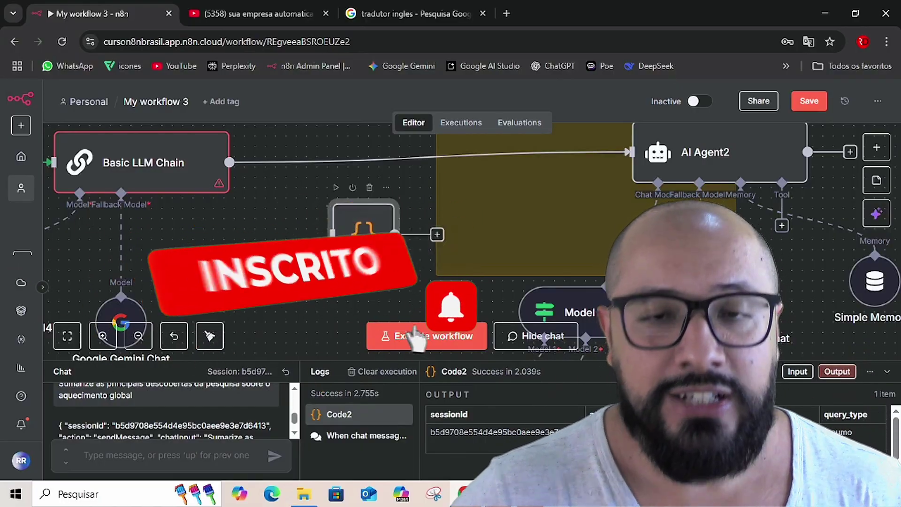